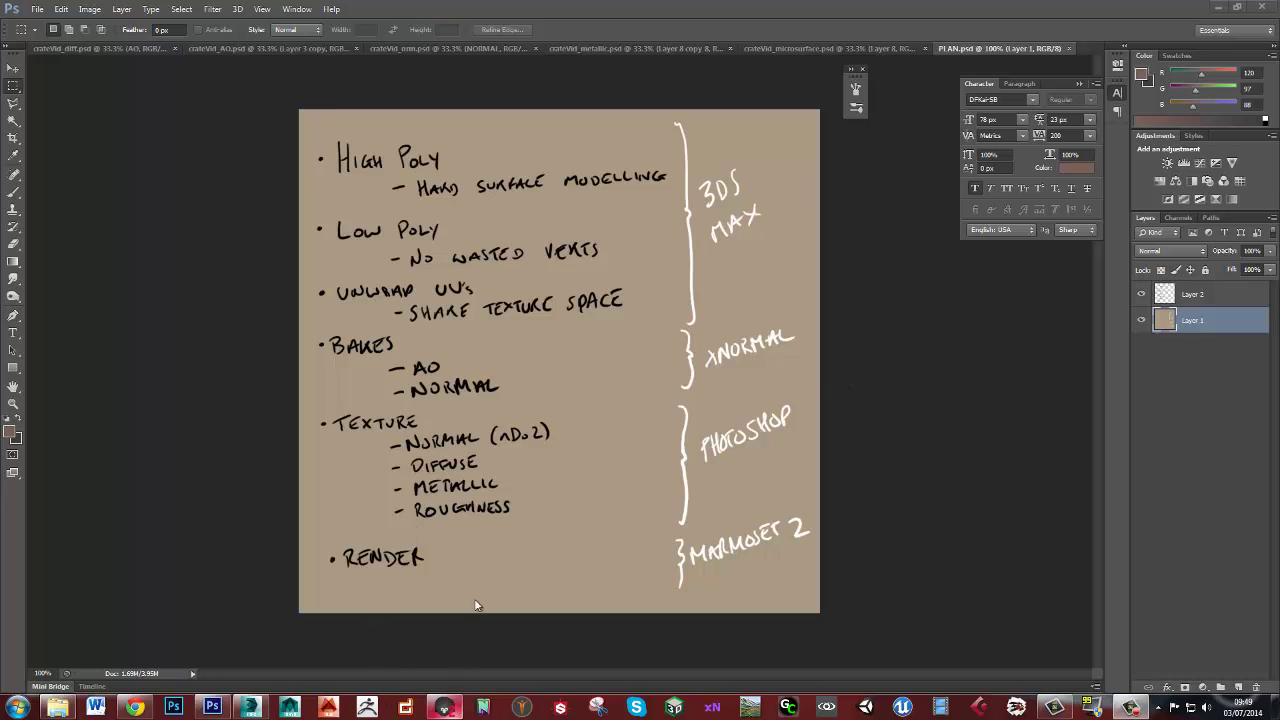
Switch to Marmoset Toolbag, maximize its window, and examine the upper metal corner and rim of the rendered crate
left_click(446, 707)
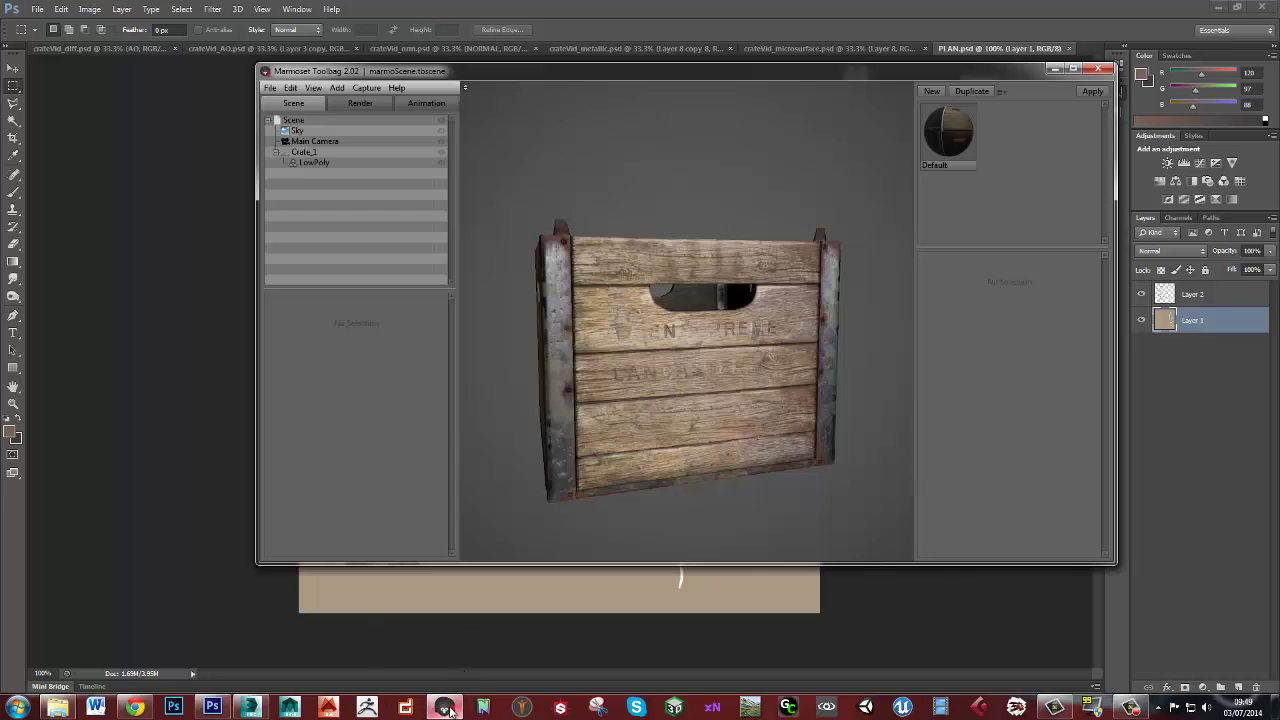
double_click(716, 72)
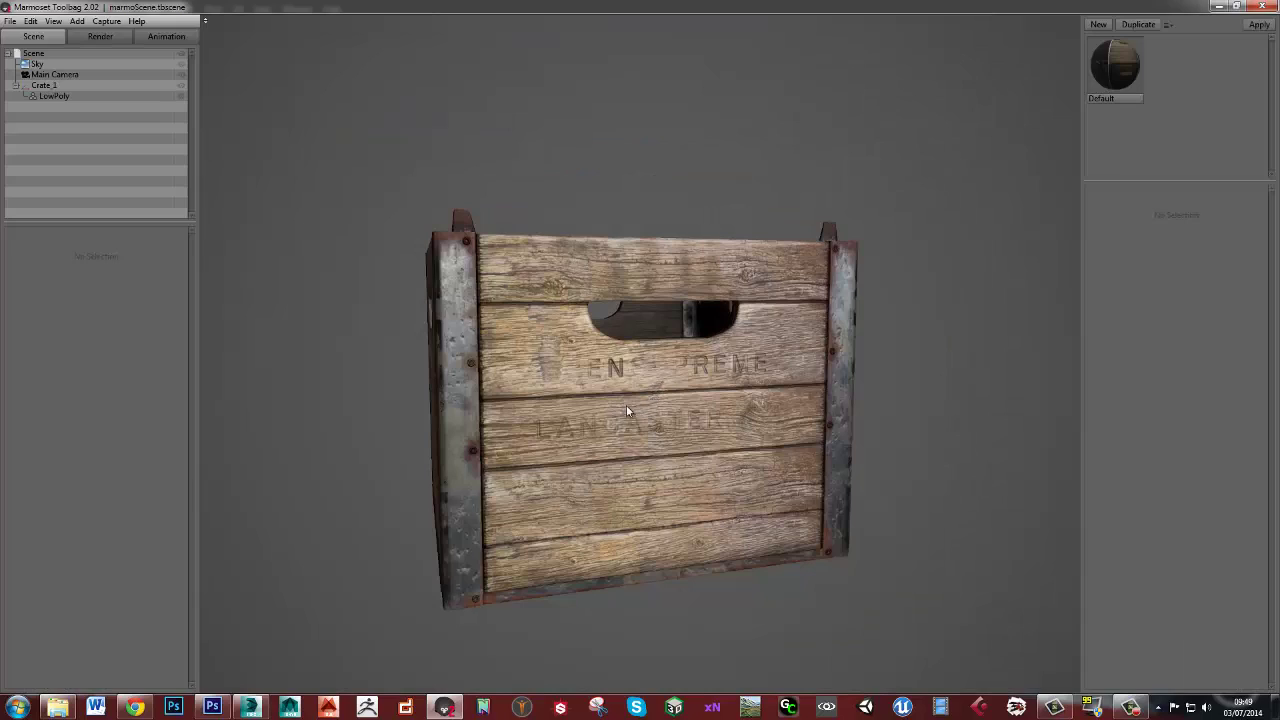
left_click_drag(679, 415, 600, 374)
left_click_drag(503, 338, 577, 232)
left_click_drag(631, 284, 630, 312)
scroll(645, 298, "up", 4)
middle_click_drag(659, 288, 649, 328)
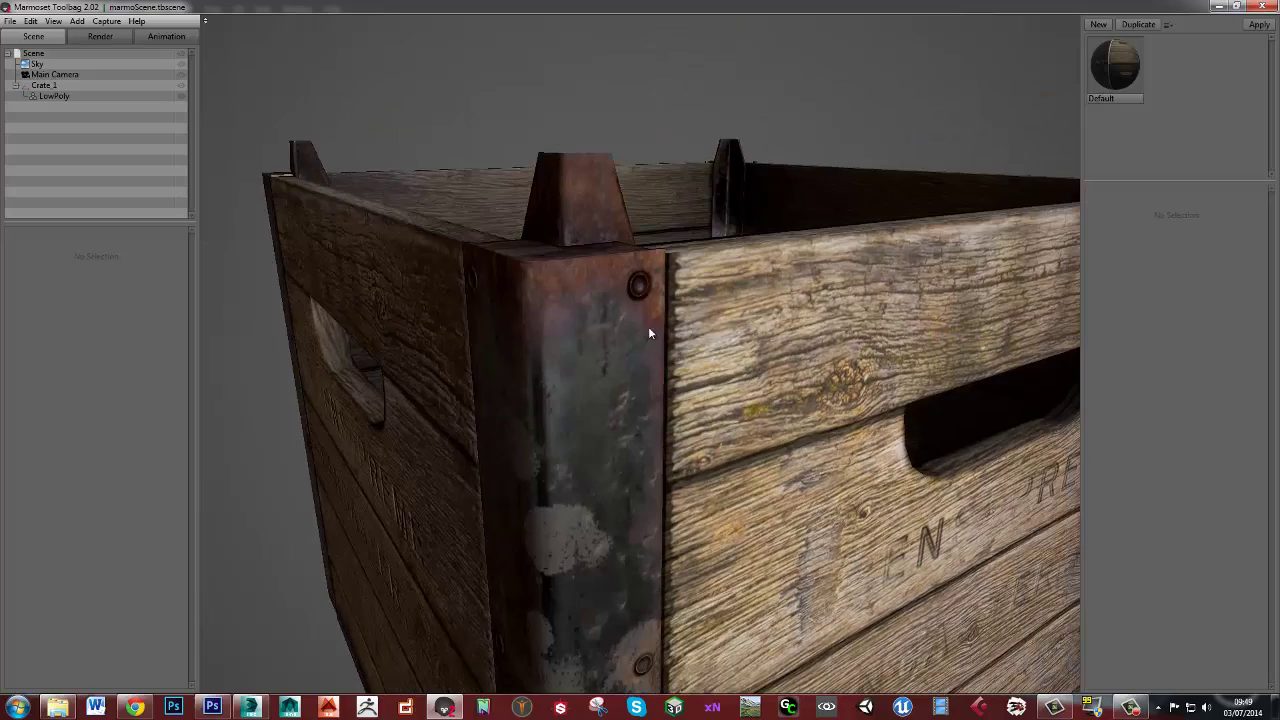
mouse_move(649, 328)
left_mouse_down()
mouse_move(668, 333)
mouse_move(650, 330)
left_mouse_up()
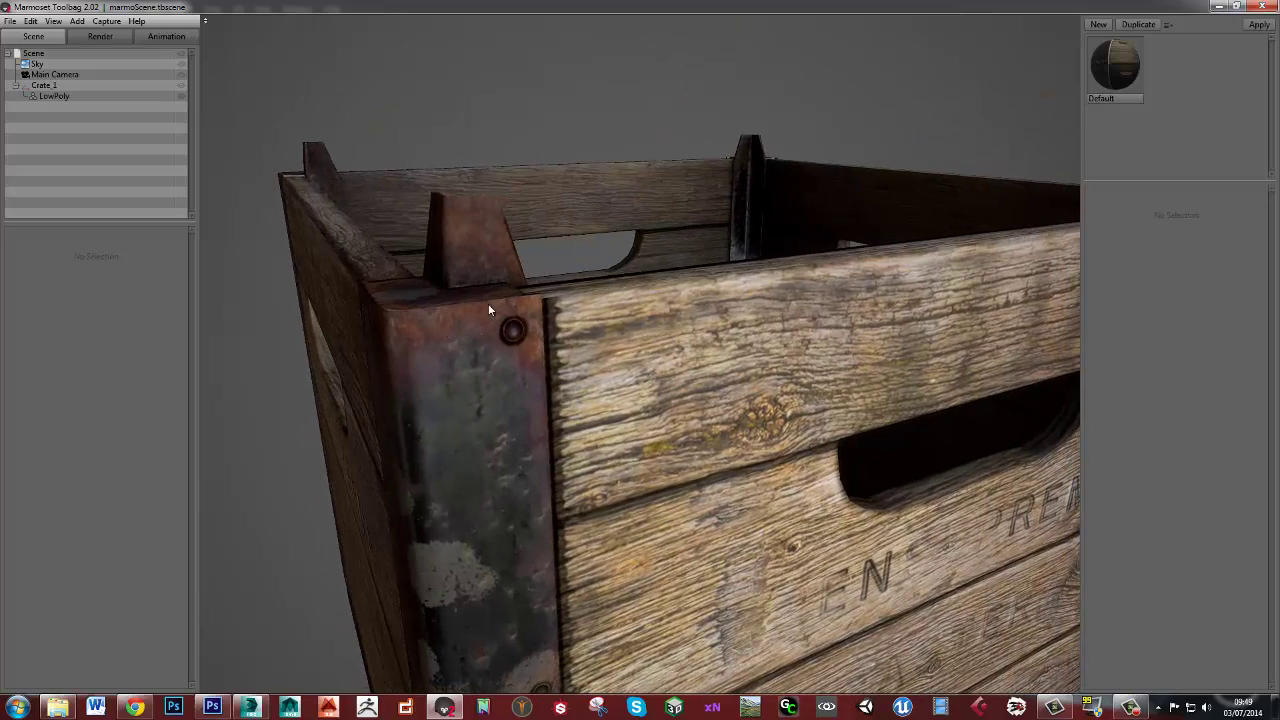
right_click_drag(569, 410, 659, 465)
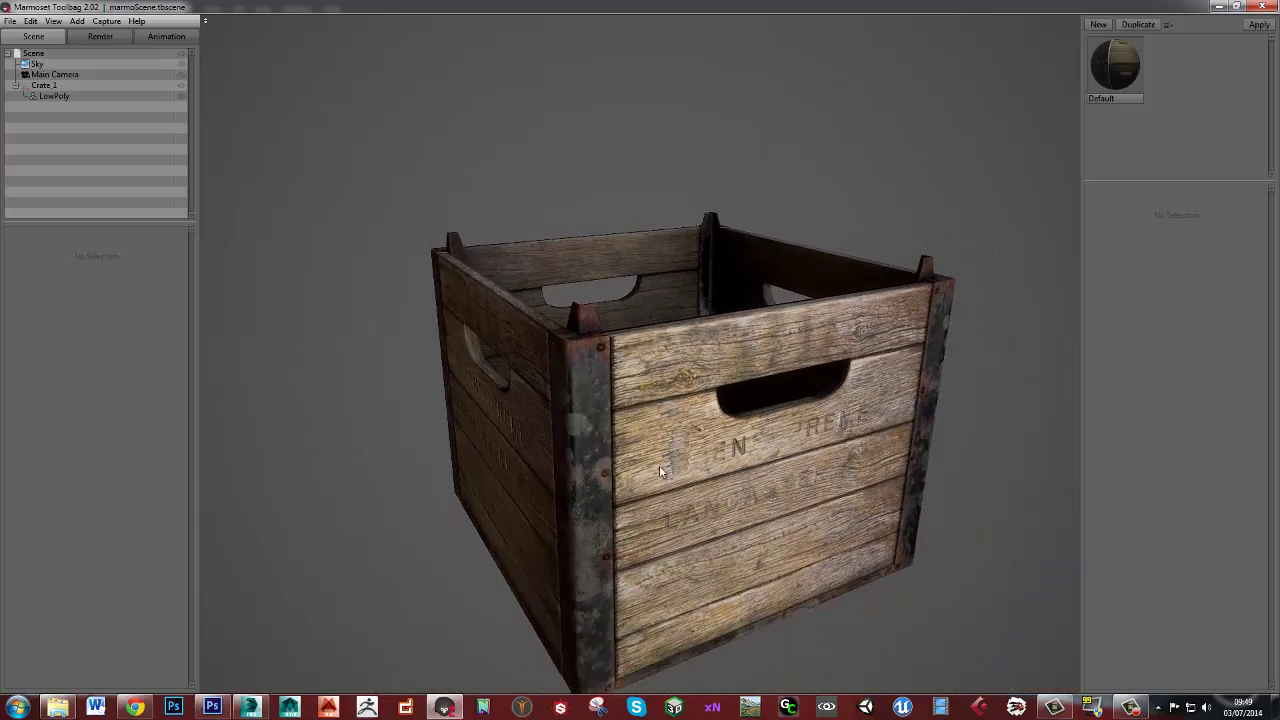
Examine the rendered crate's front planks, faded lettering and riveted metal edge strips from several angles
left_click_drag(656, 461, 578, 390)
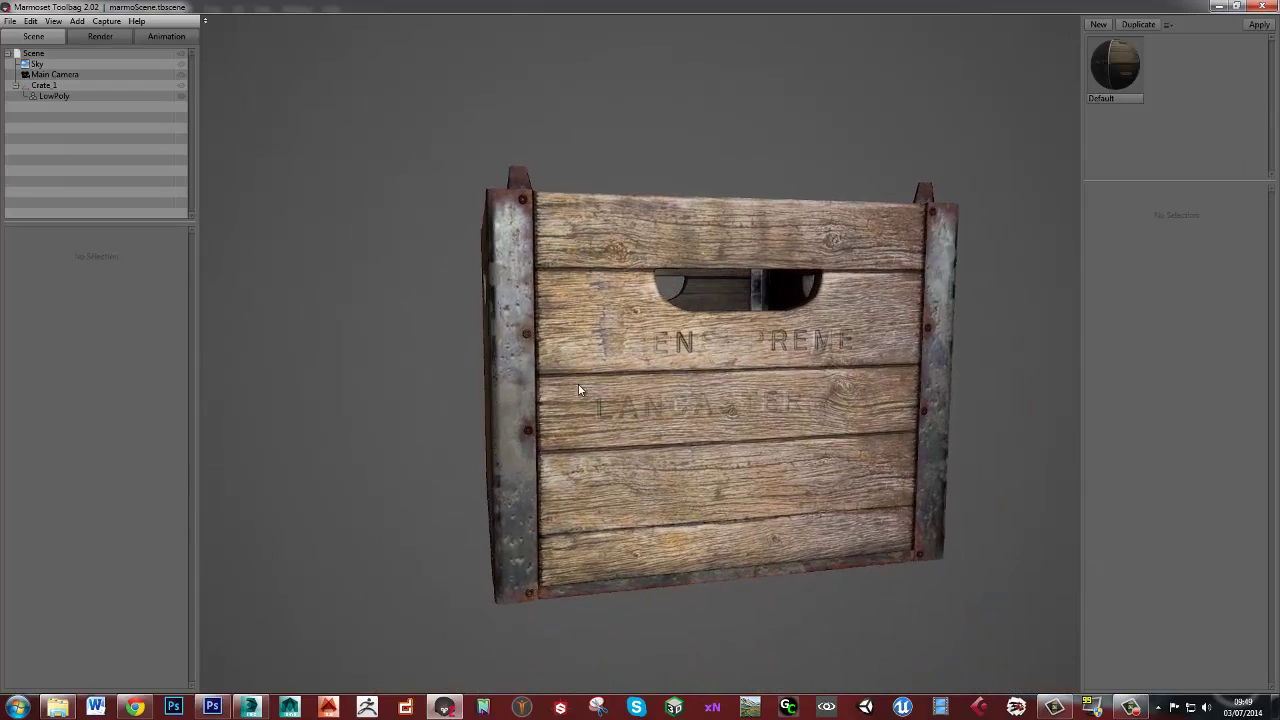
left_click_drag(576, 560, 440, 568)
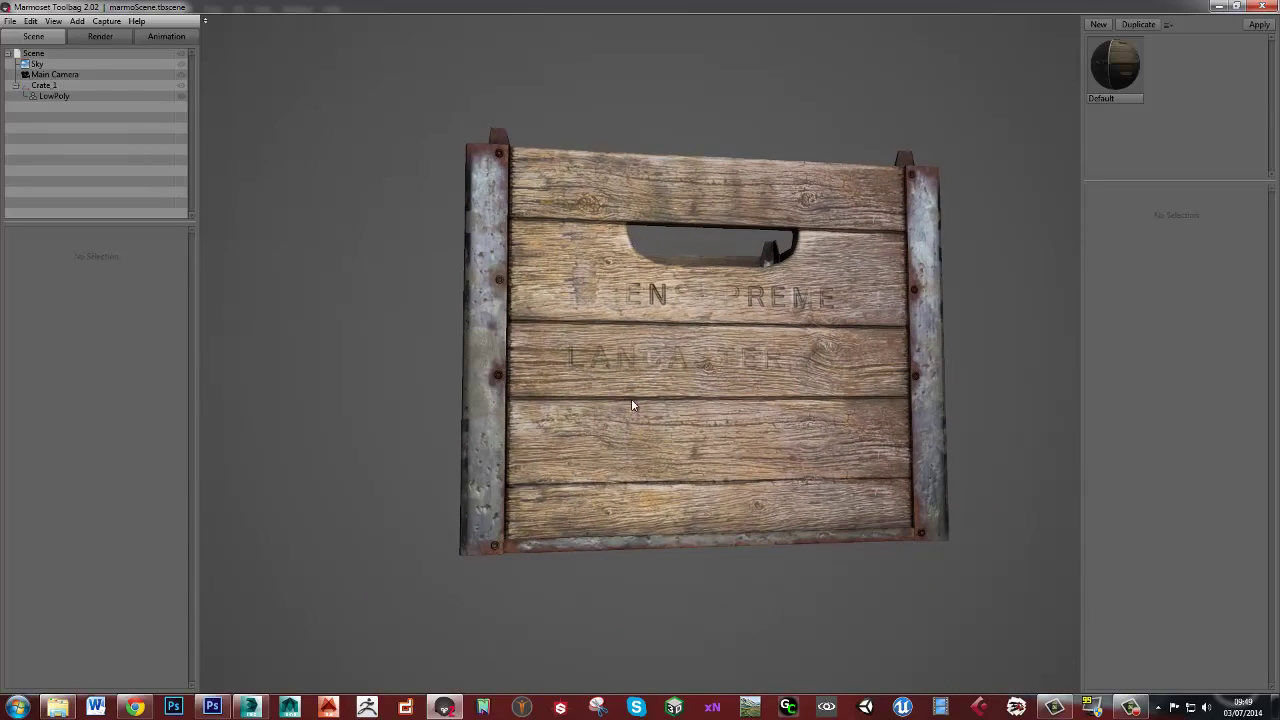
left_click_drag(493, 366, 658, 305)
right_click_drag(657, 298, 672, 357)
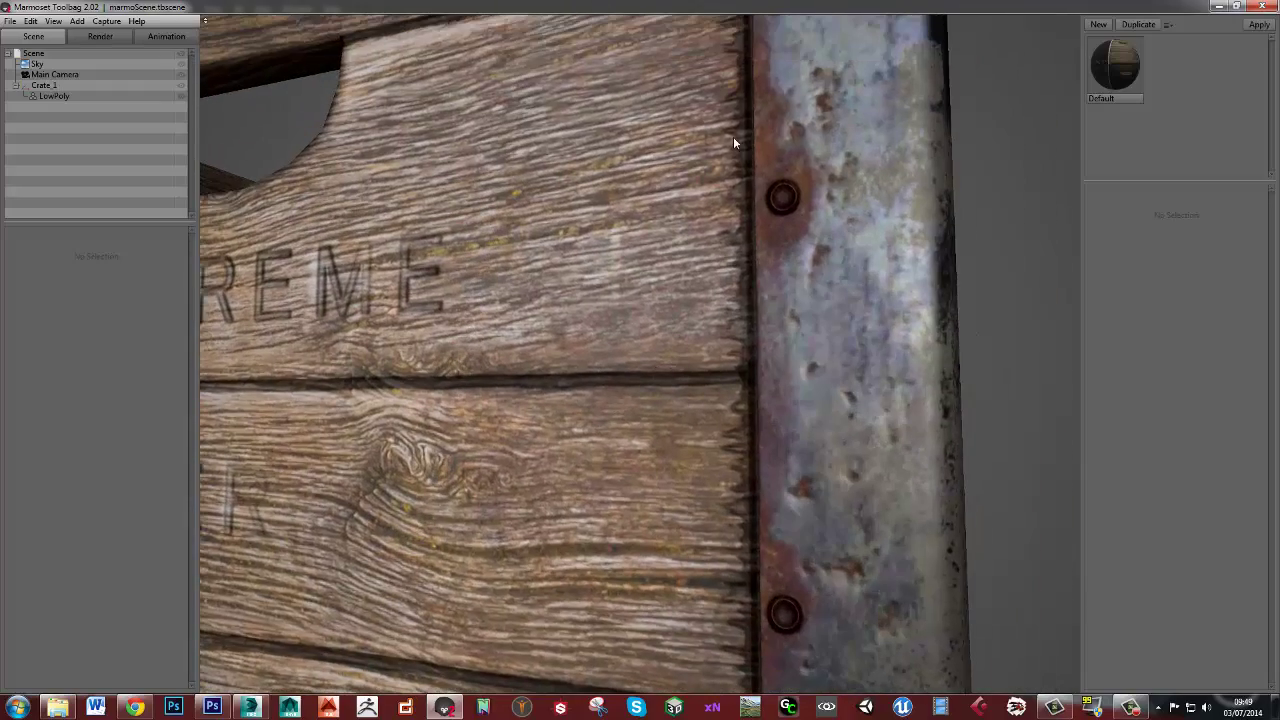
scroll(722, 519, "down", 5)
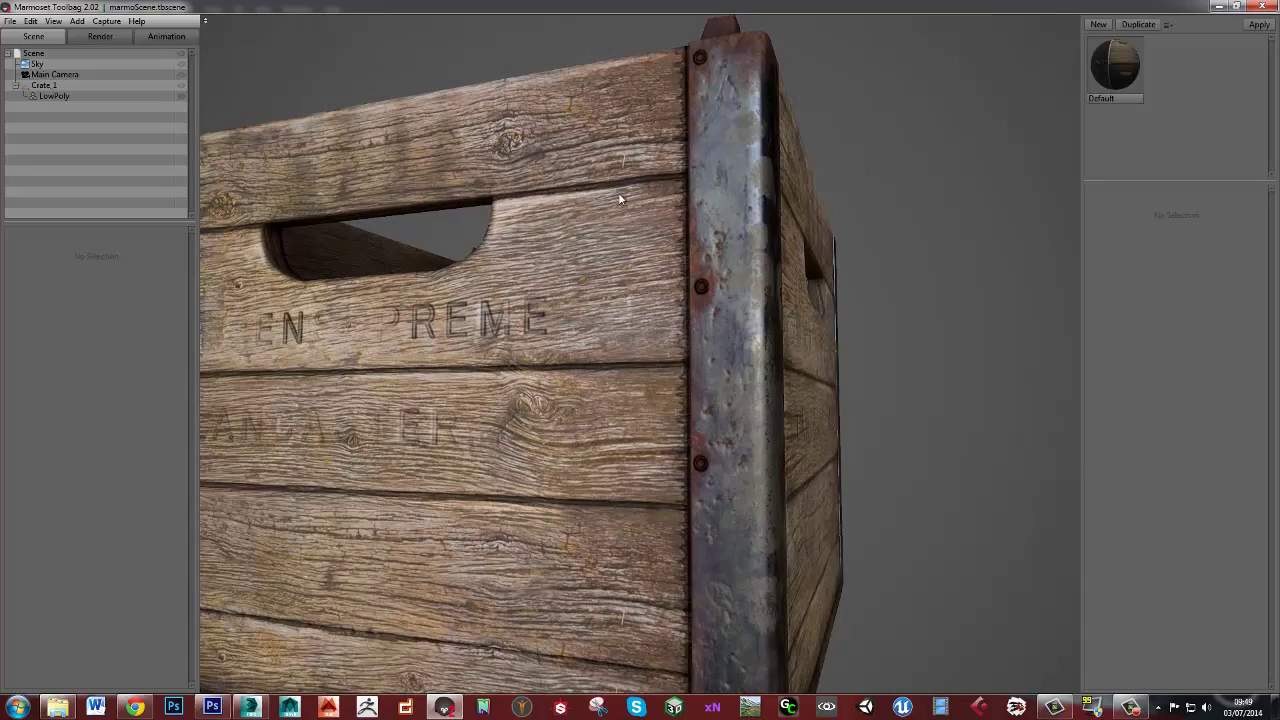
left_click_drag(584, 354, 597, 394)
scroll(594, 387, "down", 3)
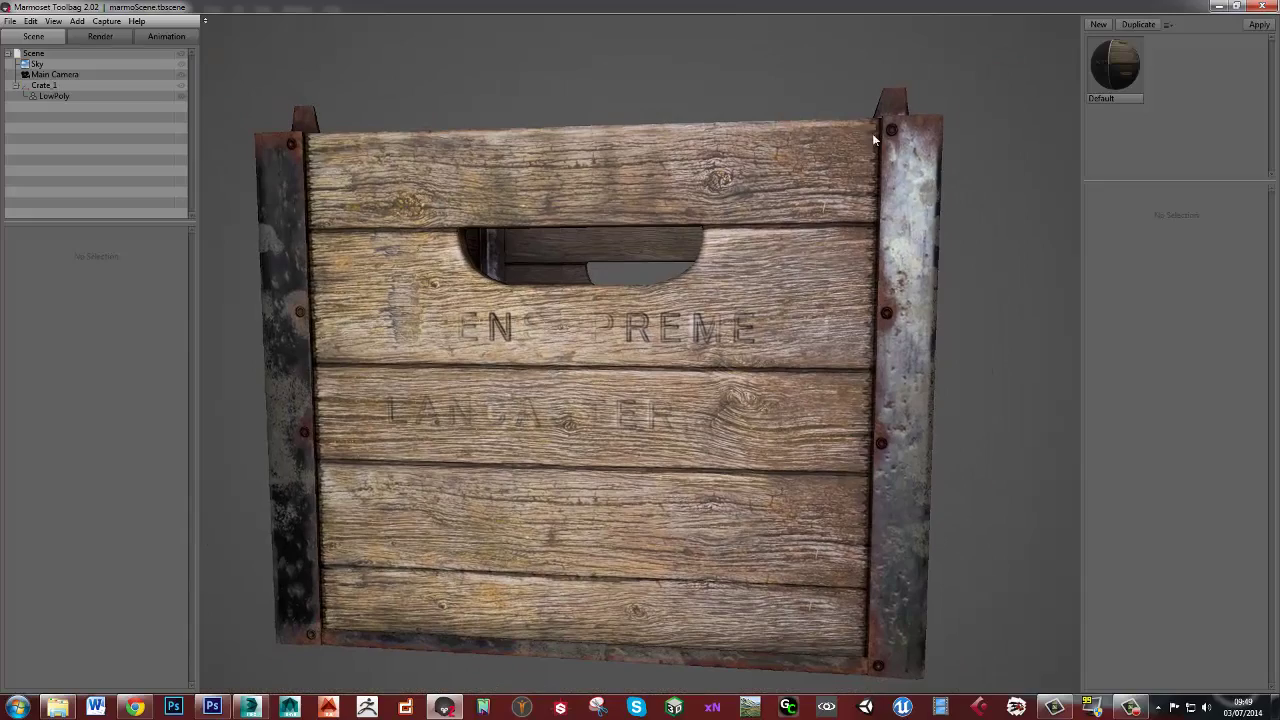
left_click_drag(469, 420, 649, 436)
scroll(693, 407, "down", 3)
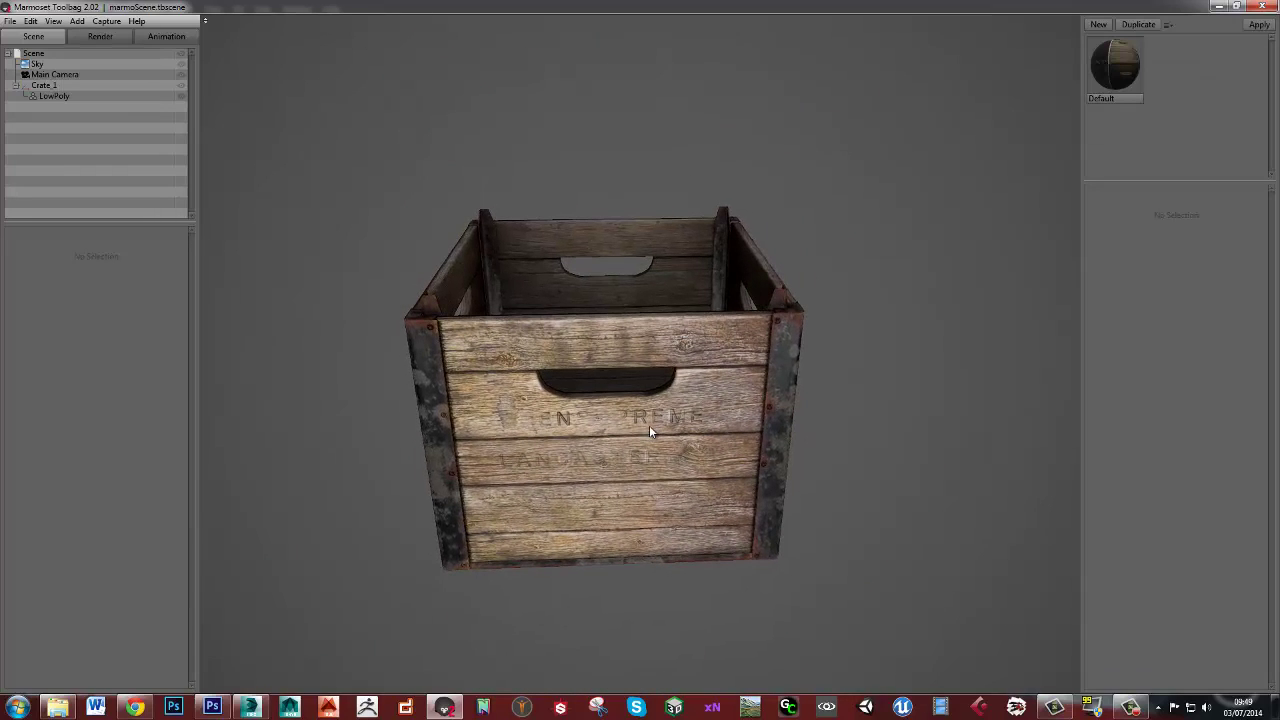
left_click_drag(635, 460, 535, 386)
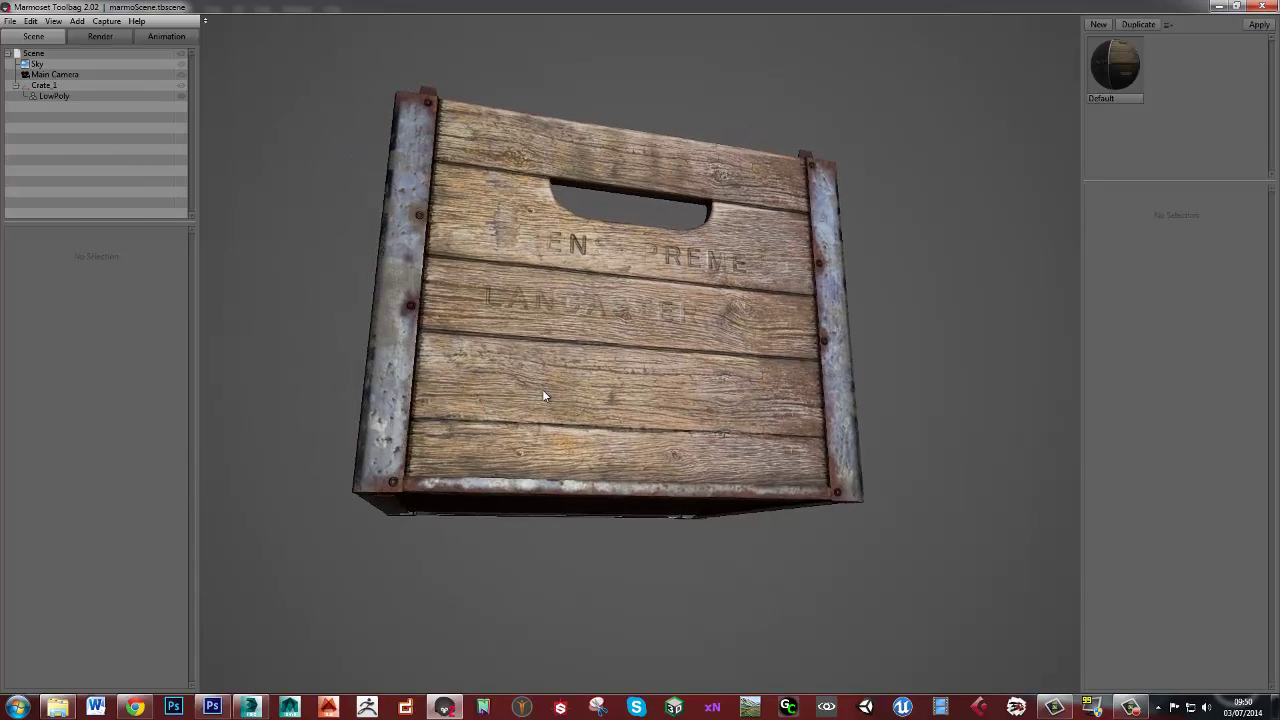
Check the asset plan in Photoshop, then switch to 3ds Max and frame the high-poly crate in the viewport
left_click(212, 707)
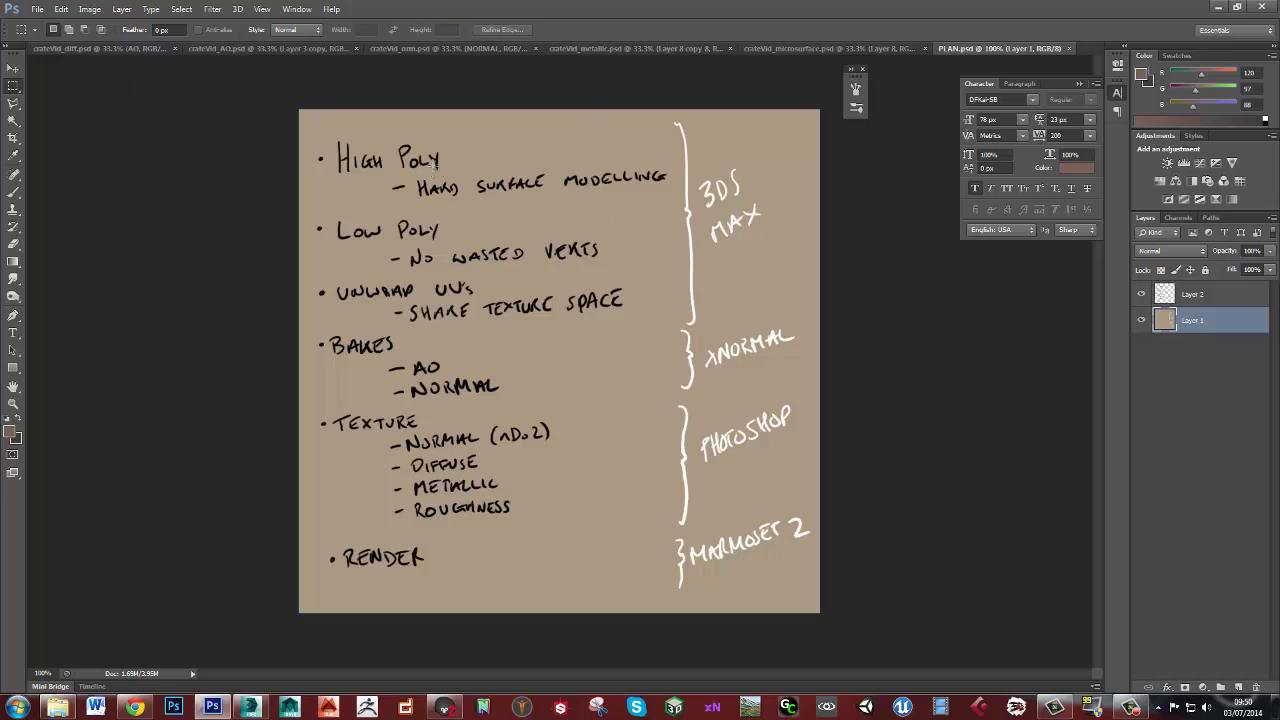
left_click(258, 709)
left_click(394, 426)
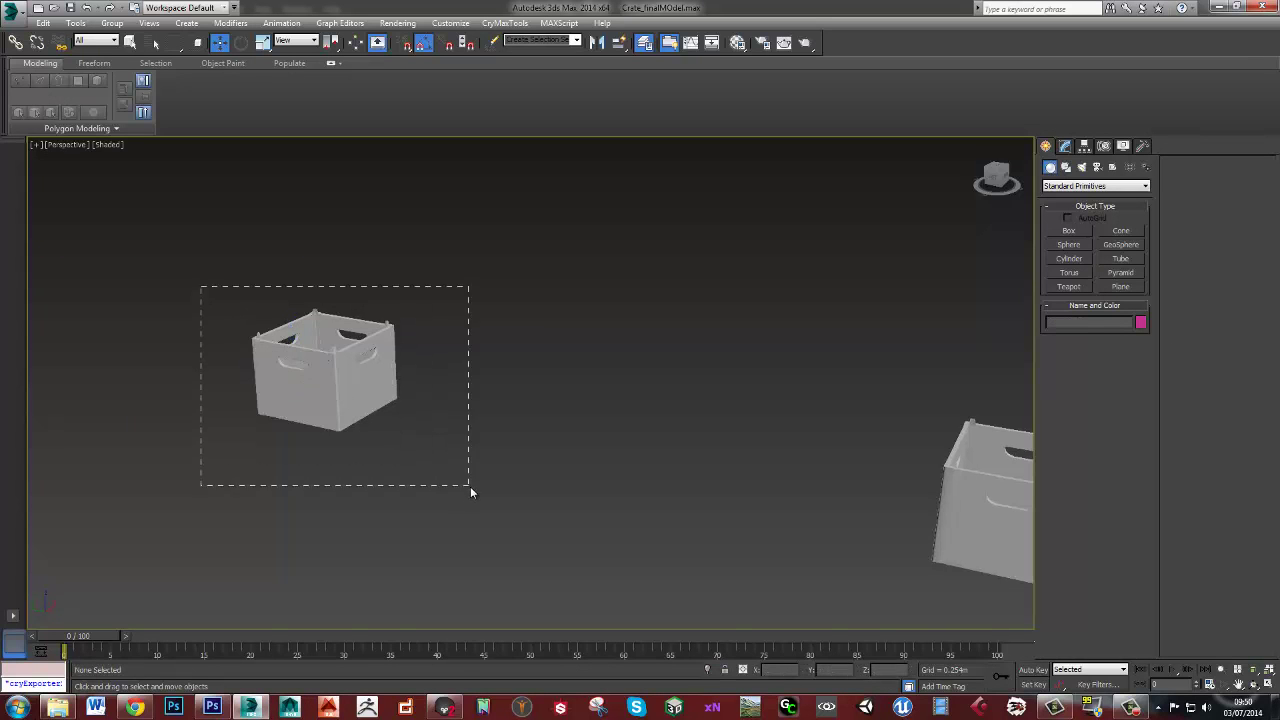
left_click_drag(470, 487, 461, 484)
key("z")
middle_click_drag(469, 490, 558, 466, "alt")
left_click(853, 374)
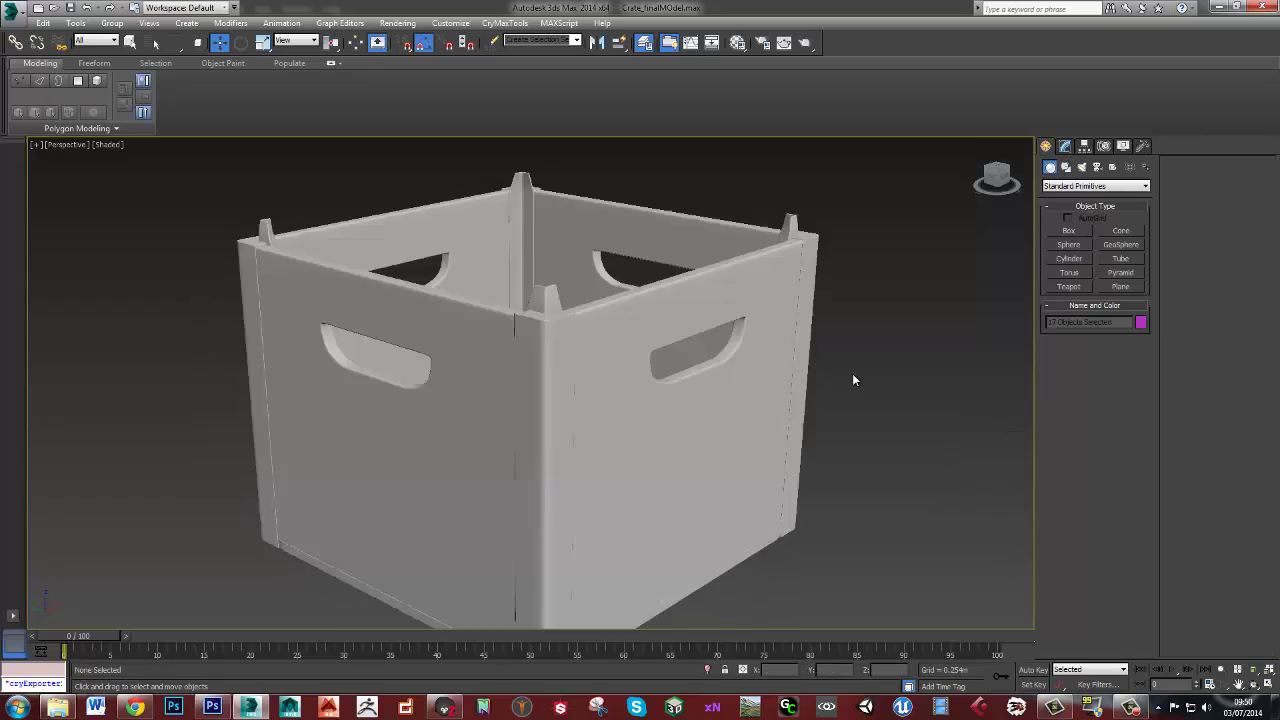
Examine the high-poly crate's separate corner bracket and upright post by selecting each piece in turn
middle_click_drag(853, 380, 471, 461, "alt")
left_click(426, 449)
left_click(560, 355)
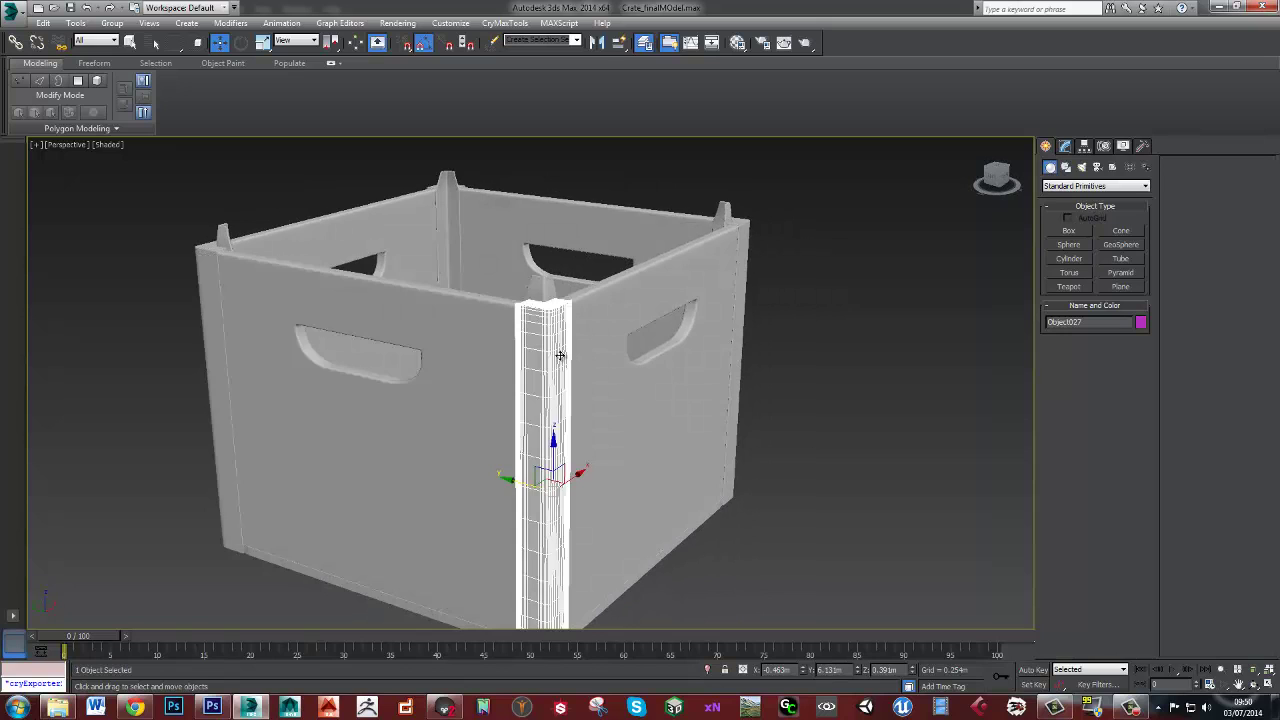
middle_click_drag(540, 392, 544, 395, "alt")
middle_click_drag(510, 465, 569, 448, "alt")
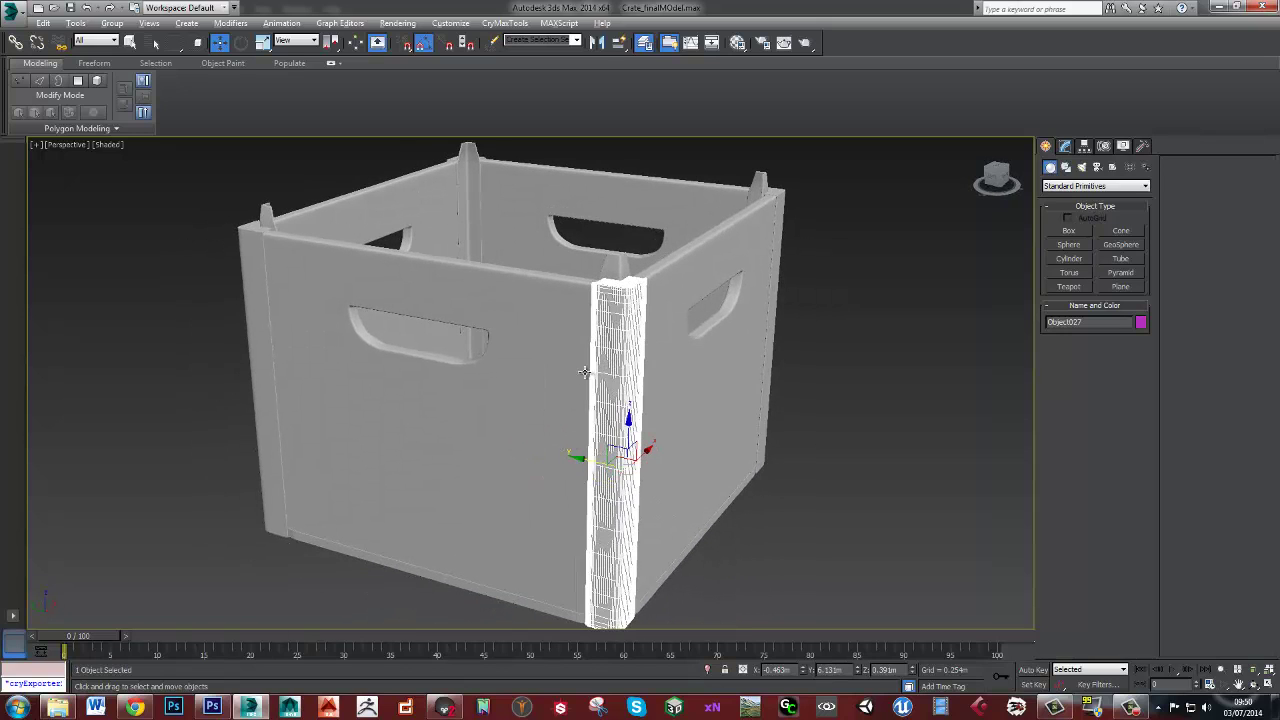
scroll(584, 372, "up", 5)
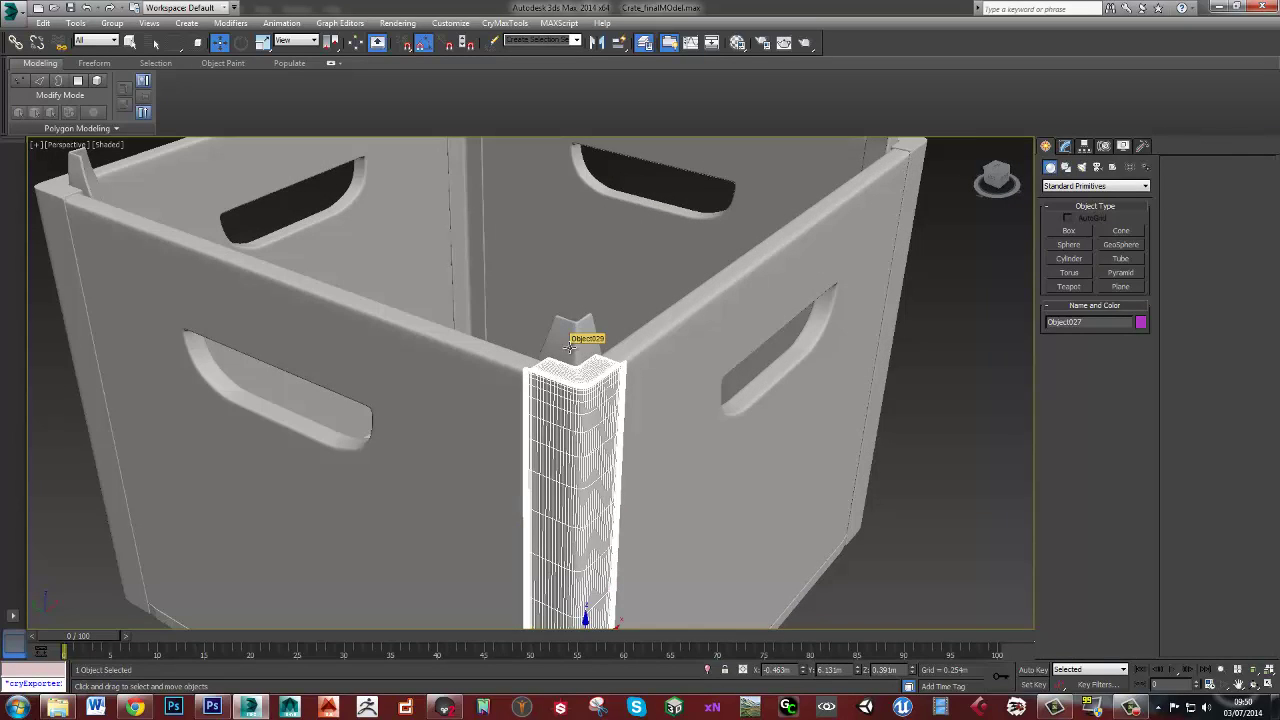
left_click(570, 343)
middle_click_drag(503, 449, 506, 440, "alt")
scroll(506, 440, "up", 4)
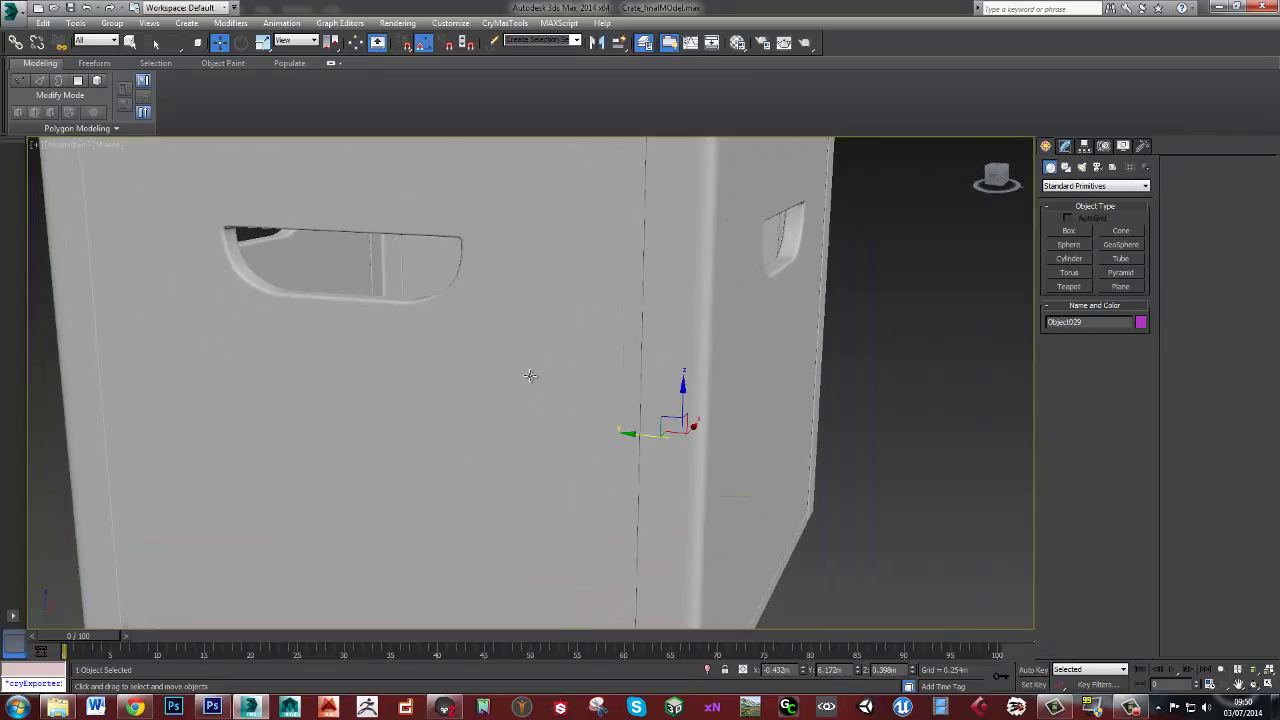
Inspect the high-poly crate's side panel and its upper edge beside the corner up close
left_click(673, 357)
middle_click_drag(659, 373, 601, 447, "alt")
scroll(540, 475, "down", 3)
left_click(942, 369)
middle_click_drag(672, 366, 654, 396, "alt")
scroll(547, 468, "up", 3)
scroll(547, 468, "up", 5)
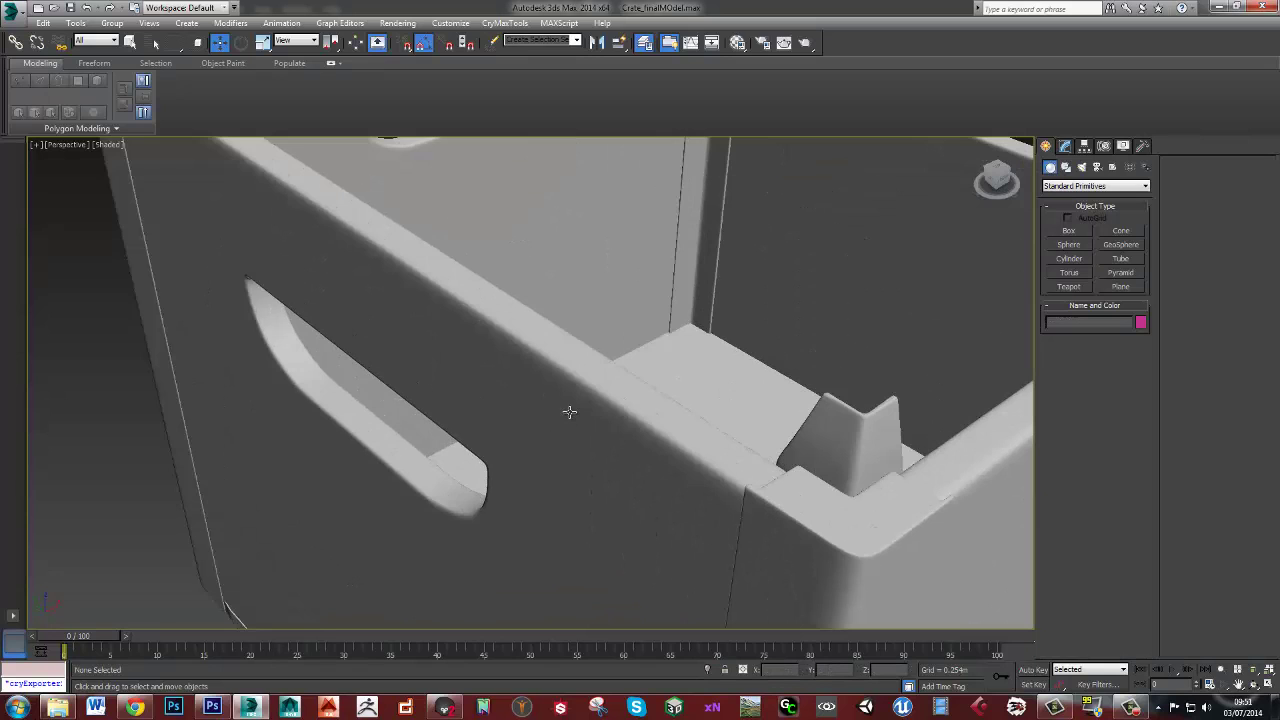
Examine the bevelled edges of the high-poly side panel and corner bracket, and view the whole crate
left_click(567, 402)
left_click(82, 322)
left_click(800, 553)
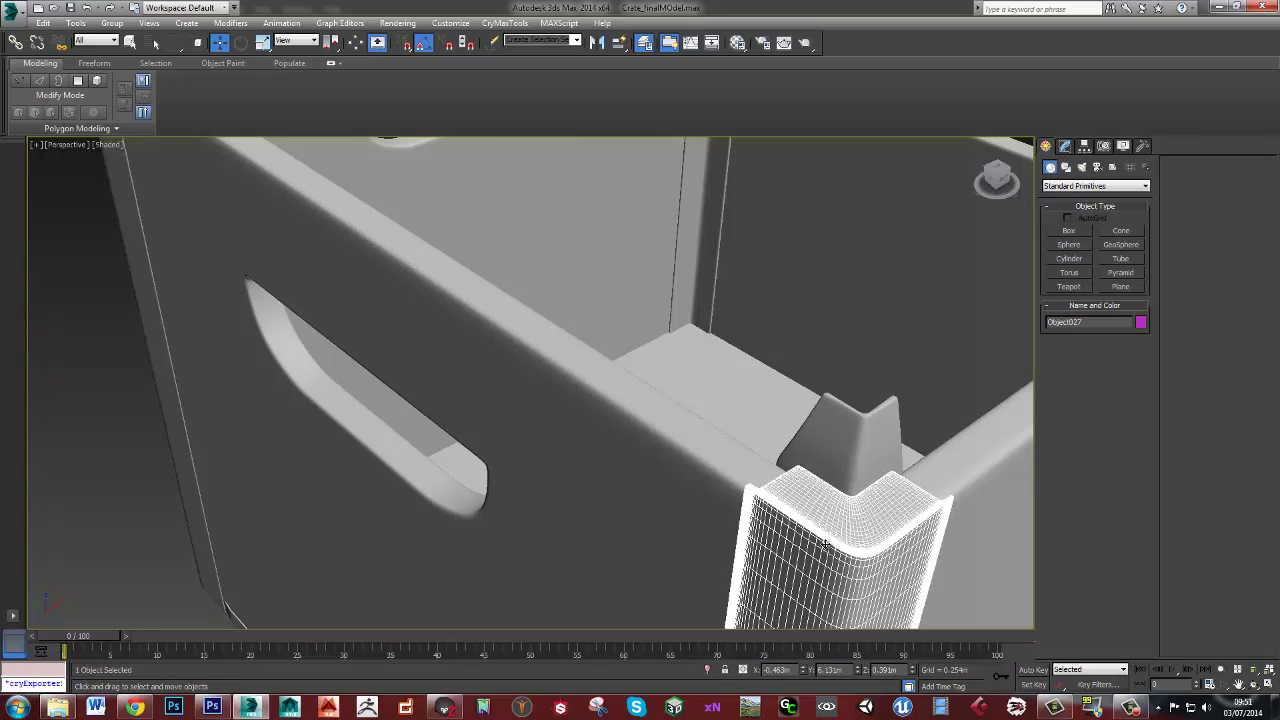
middle_click_drag(800, 553, 521, 466, "alt")
left_click(86, 364)
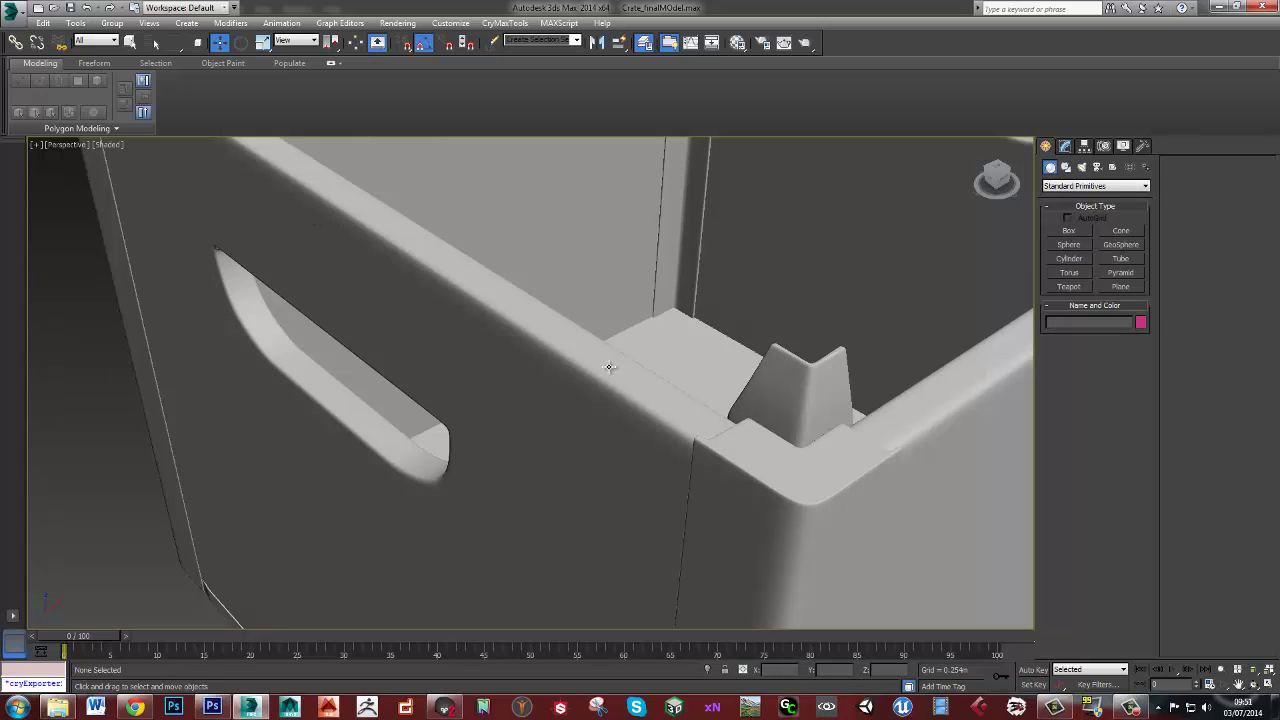
middle_click_drag(570, 403, 459, 244)
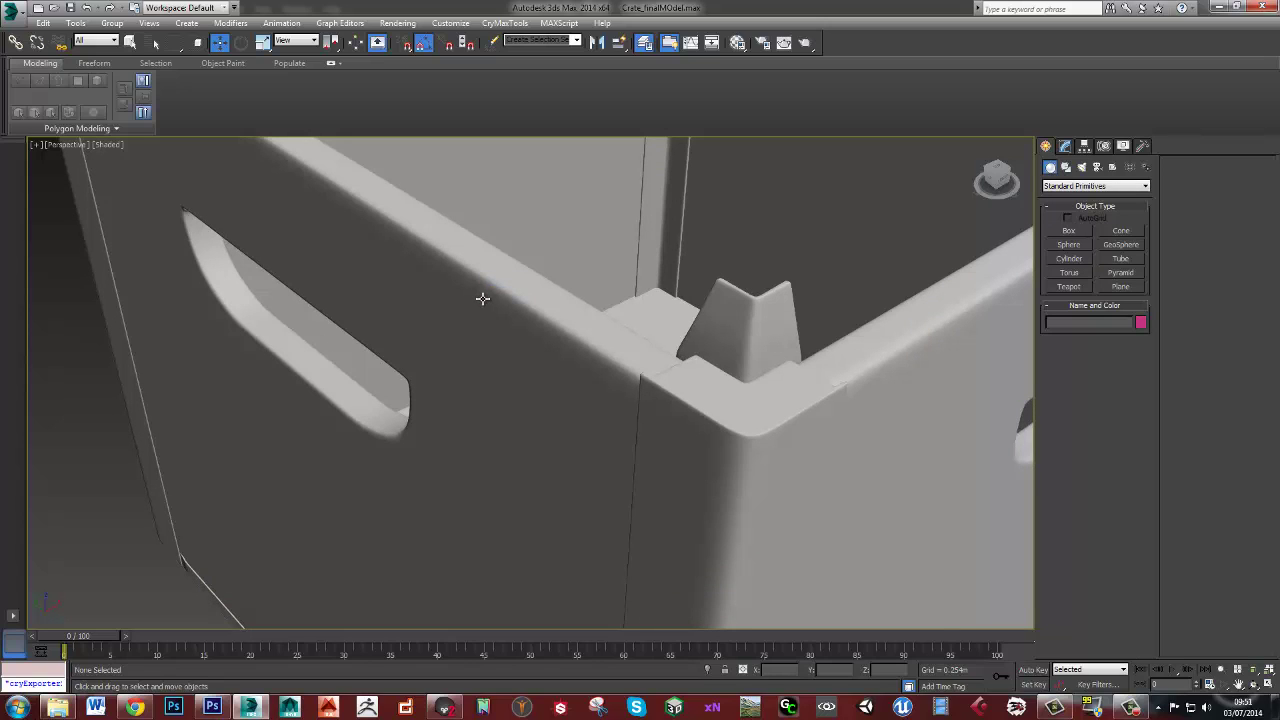
scroll(649, 403, "down", 10)
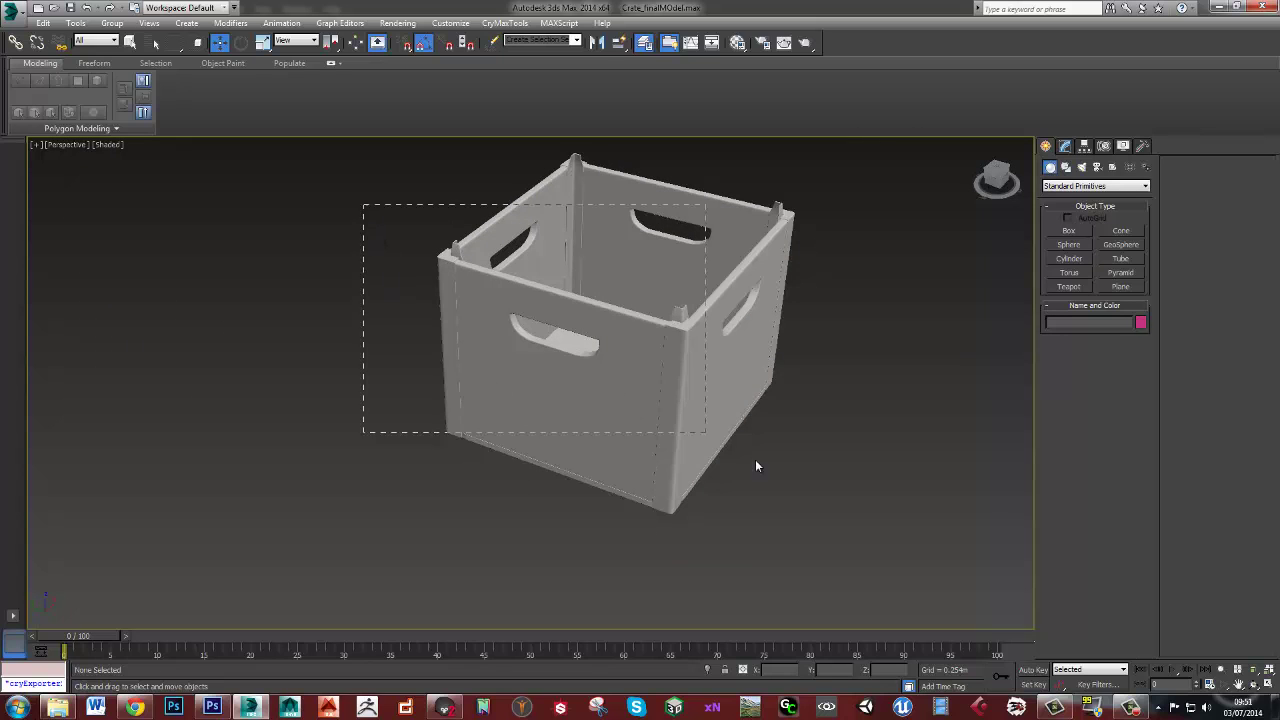
left_click_drag(756, 466, 840, 472)
left_click(878, 470)
middle_click_drag(826, 456, 539, 432)
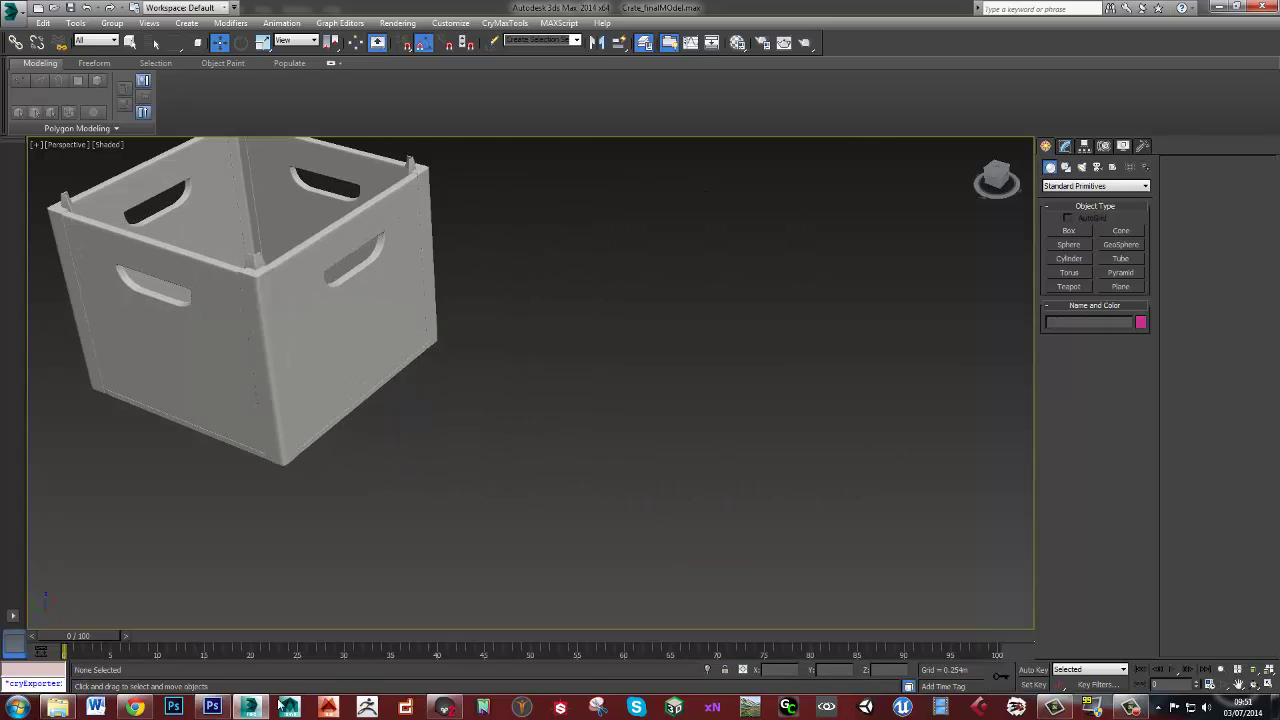
Check the low-poly entry of the Photoshop plan, and frame the low-poly crate in 3ds Max
left_click(213, 707)
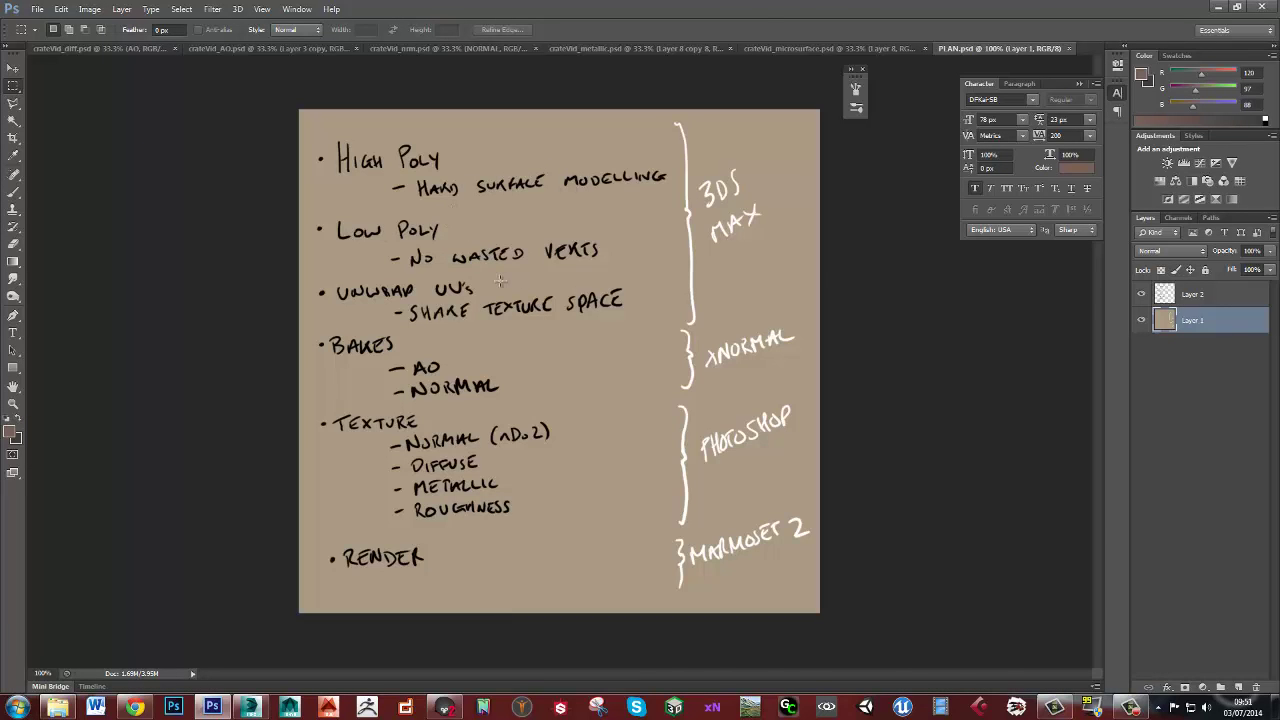
key("alt+Tab")
middle_click_drag(647, 350, 404, 254)
scroll(480, 290, "down", 6)
left_click(685, 390)
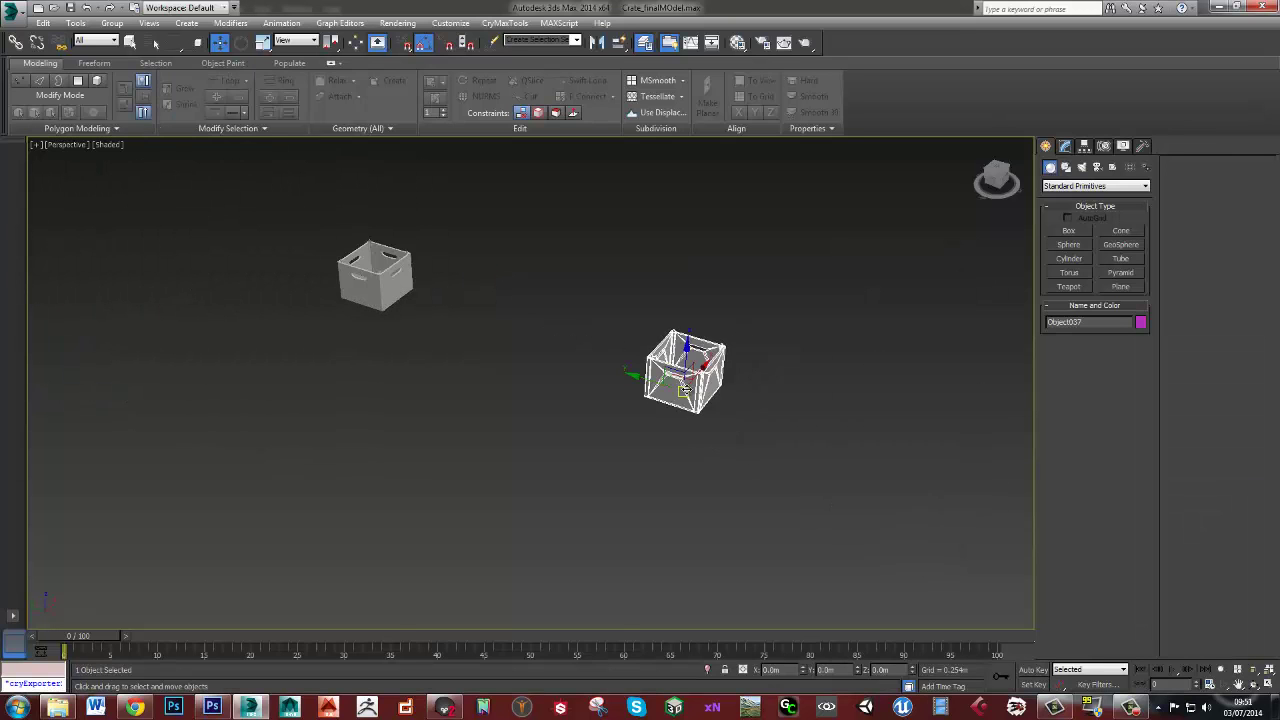
key("z")
left_click(837, 380)
scroll(545, 372, "up", 3)
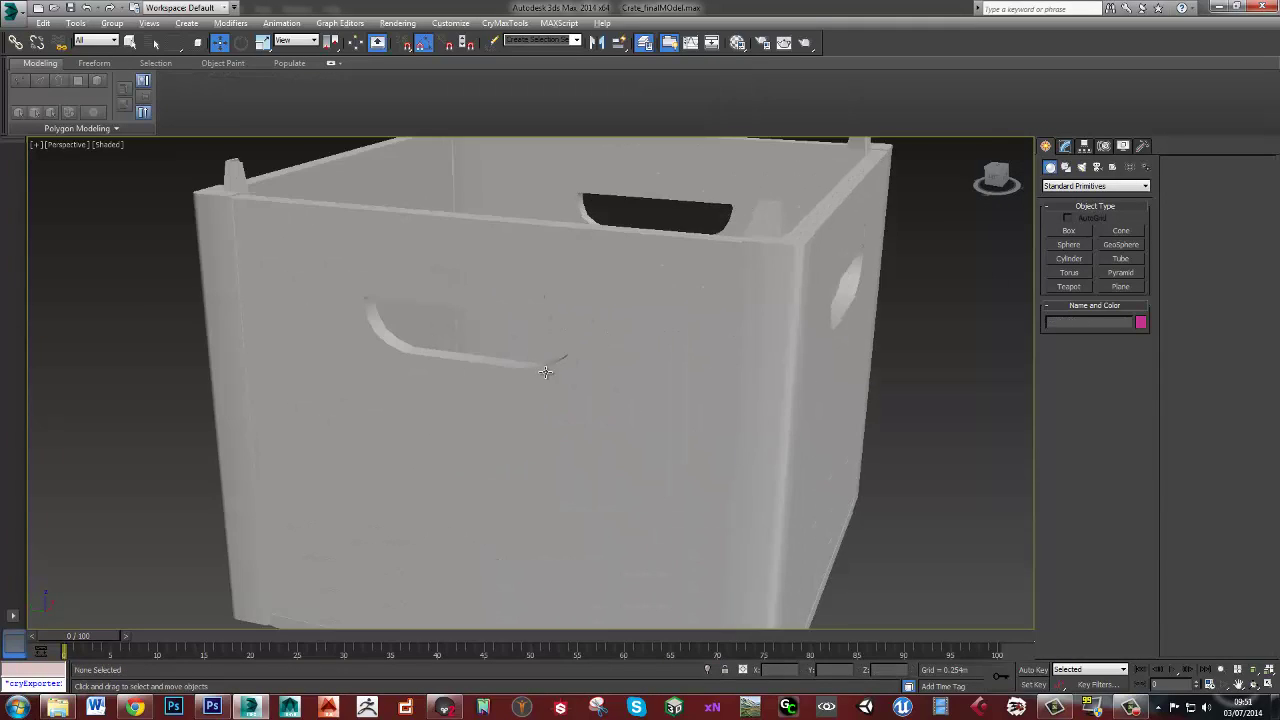
Select the low-poly crate and examine its edge layout around the handle cut-outs and corner posts
left_click(617, 399)
middle_click_drag(545, 372, 515, 390, "alt")
scroll(624, 385, "up", 3)
scroll(589, 398, "down", 5)
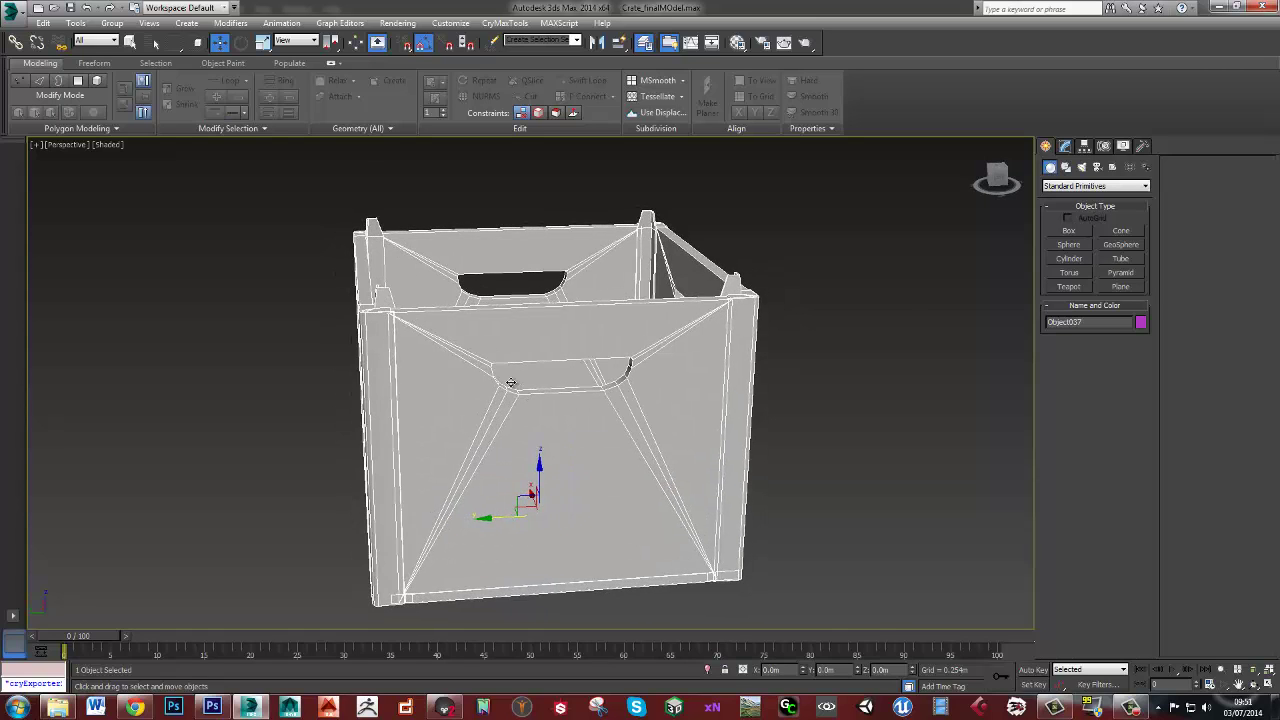
scroll(512, 385, "up", 3)
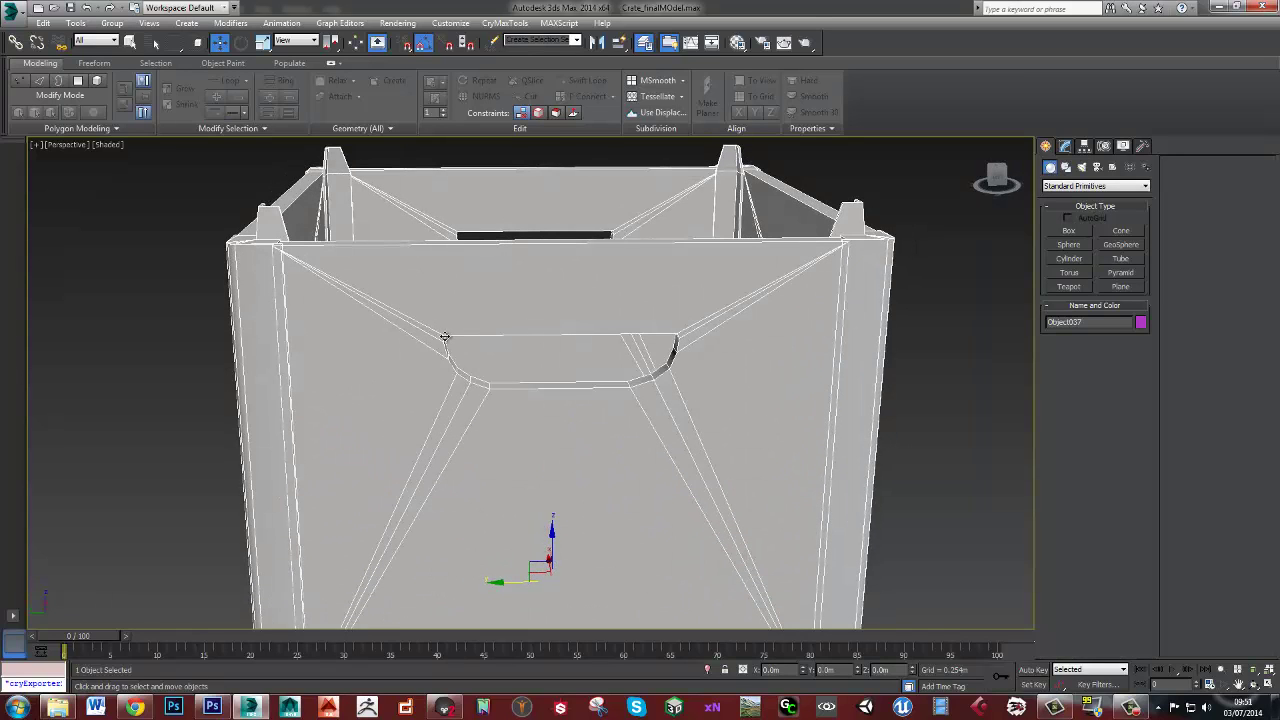
middle_click_drag(435, 316, 368, 328, "alt")
middle_click_drag(714, 357, 536, 356)
scroll(700, 341, "up", 3)
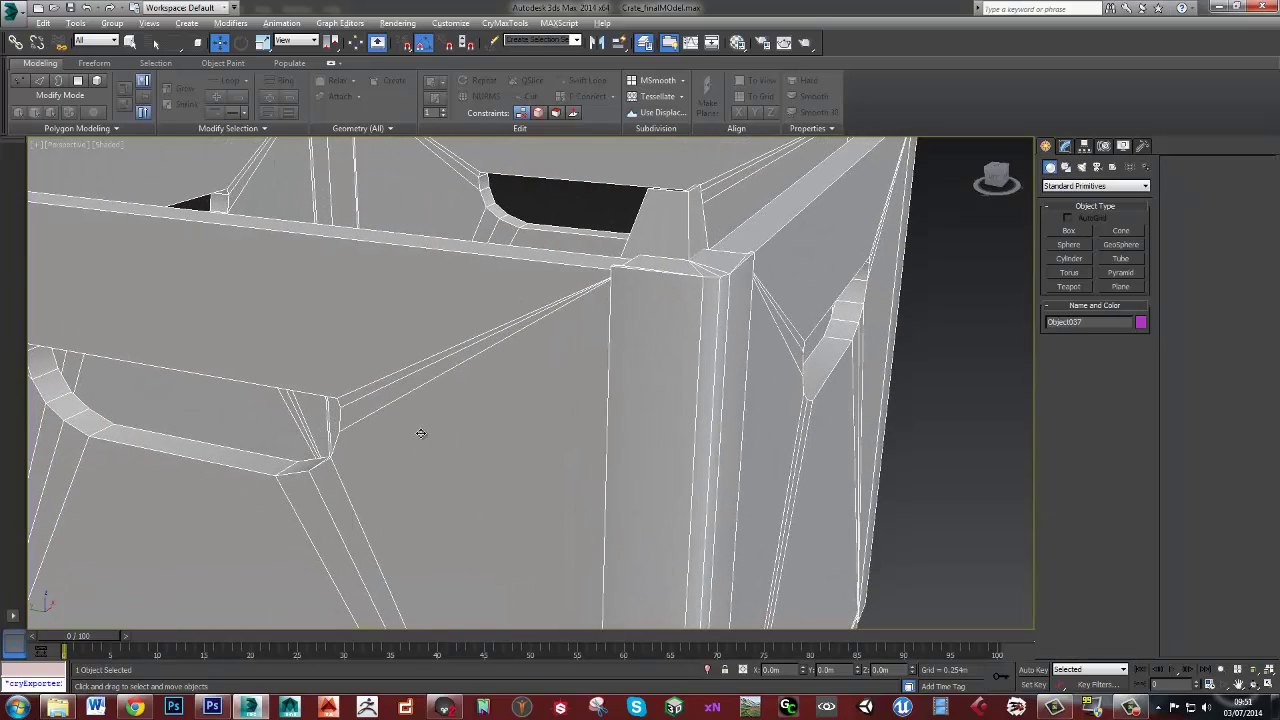
middle_click_drag(421, 433, 409, 466, "alt")
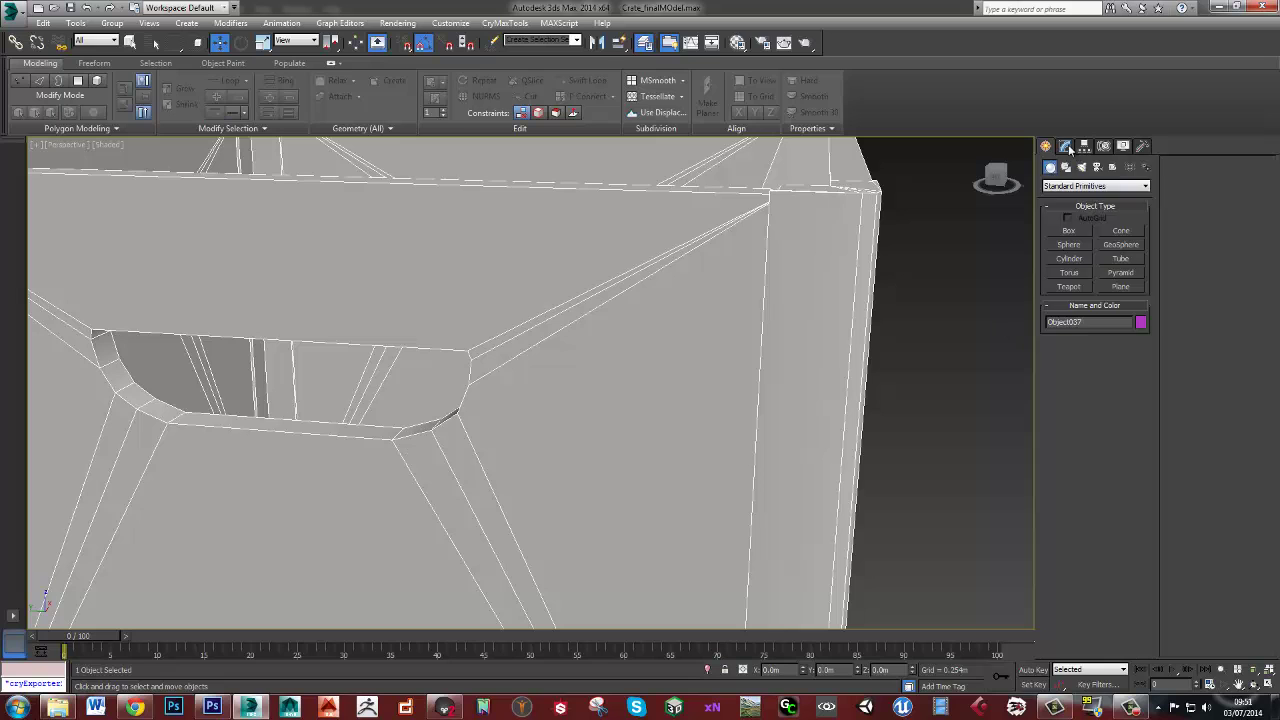
Try removing one vertex on the handle cut-out's lower edge of the low-poly crate, and undo the removal
left_click(1065, 146)
left_click(1062, 346)
left_click(396, 431)
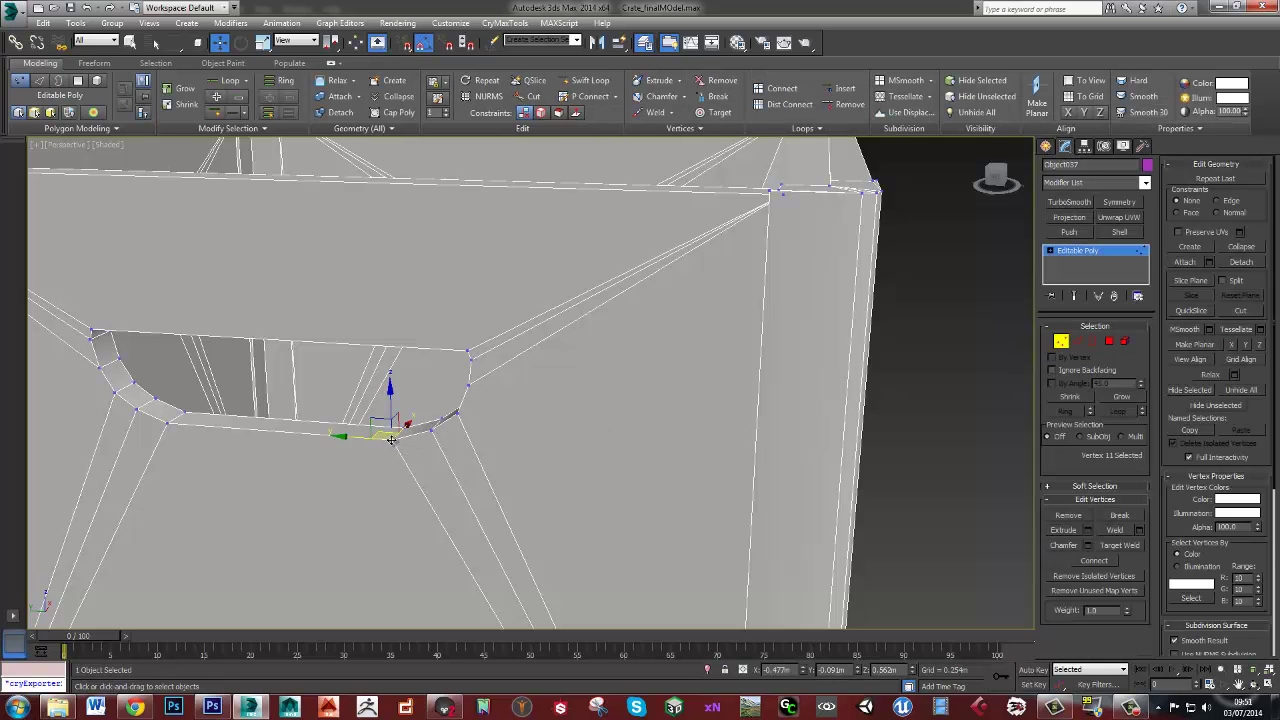
key("BackSpace")
middle_click_drag(433, 447, 493, 371, "alt")
scroll(456, 421, "down", 3)
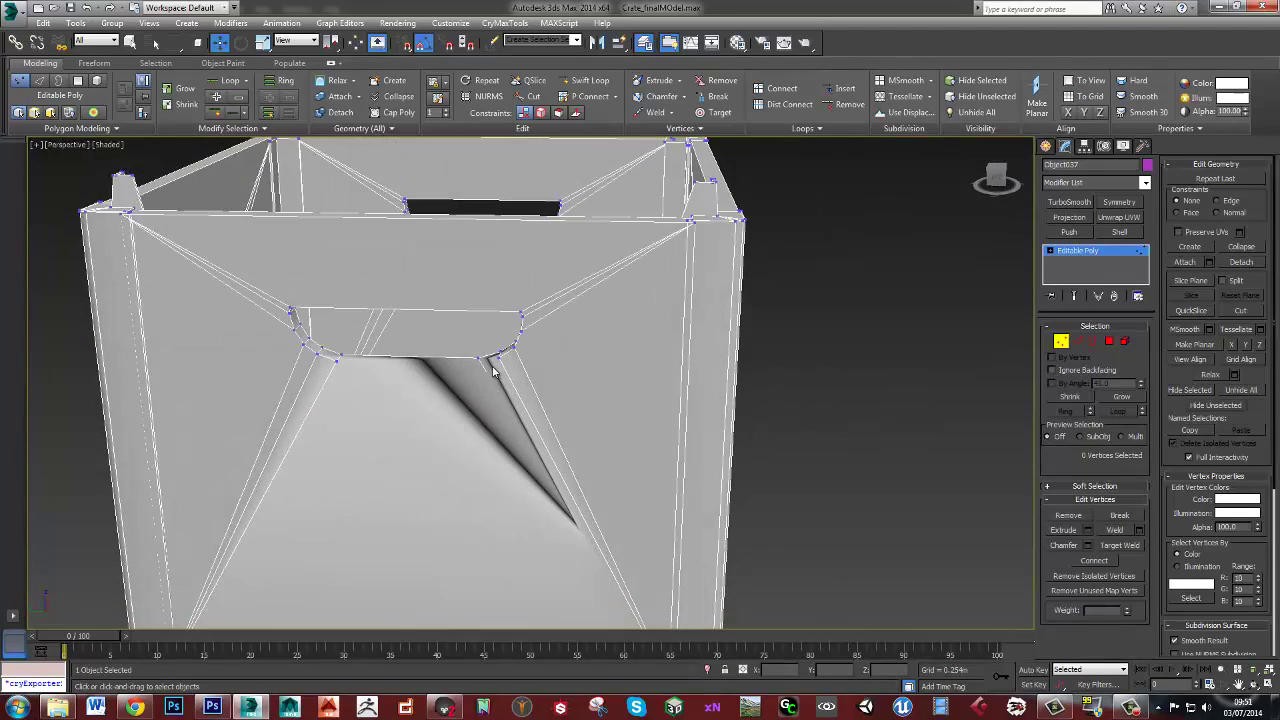
key("ctrl+z")
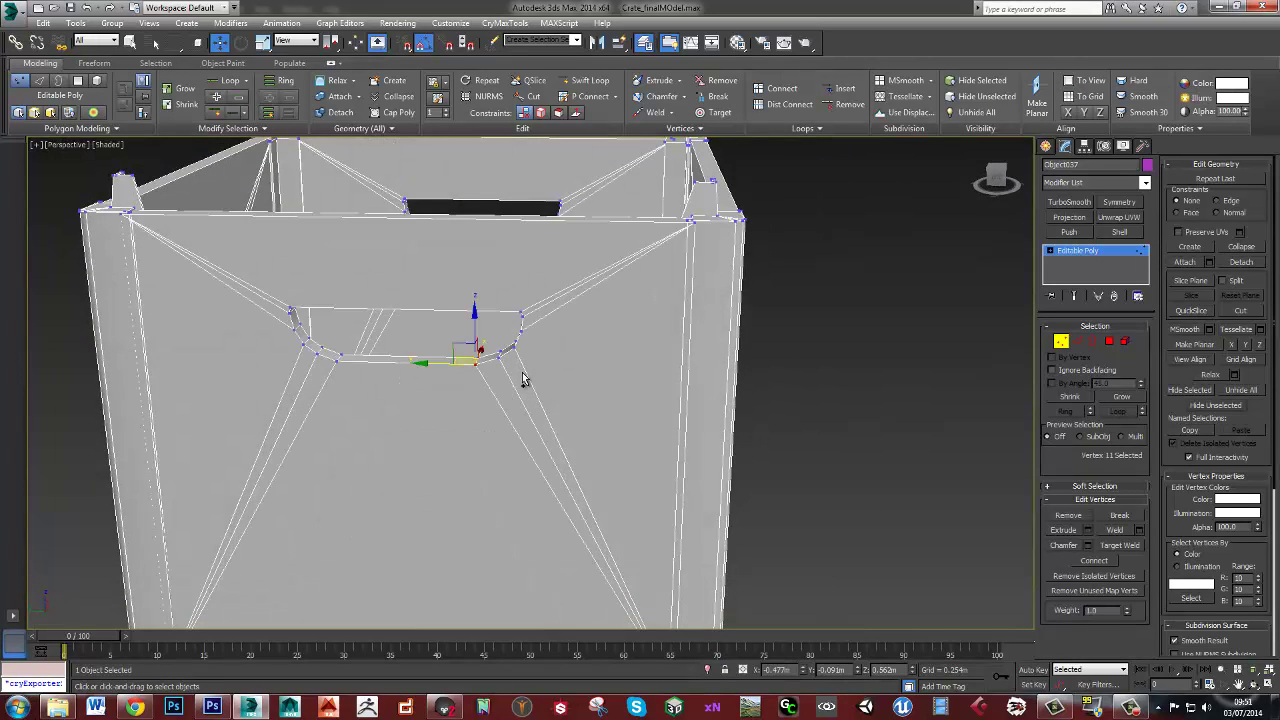
Examine the low-poly crate's edge layout around the handle cut-outs and across the side panels from several angles
middle_click_drag(446, 428, 508, 391, "alt")
scroll(508, 391, "up", 3)
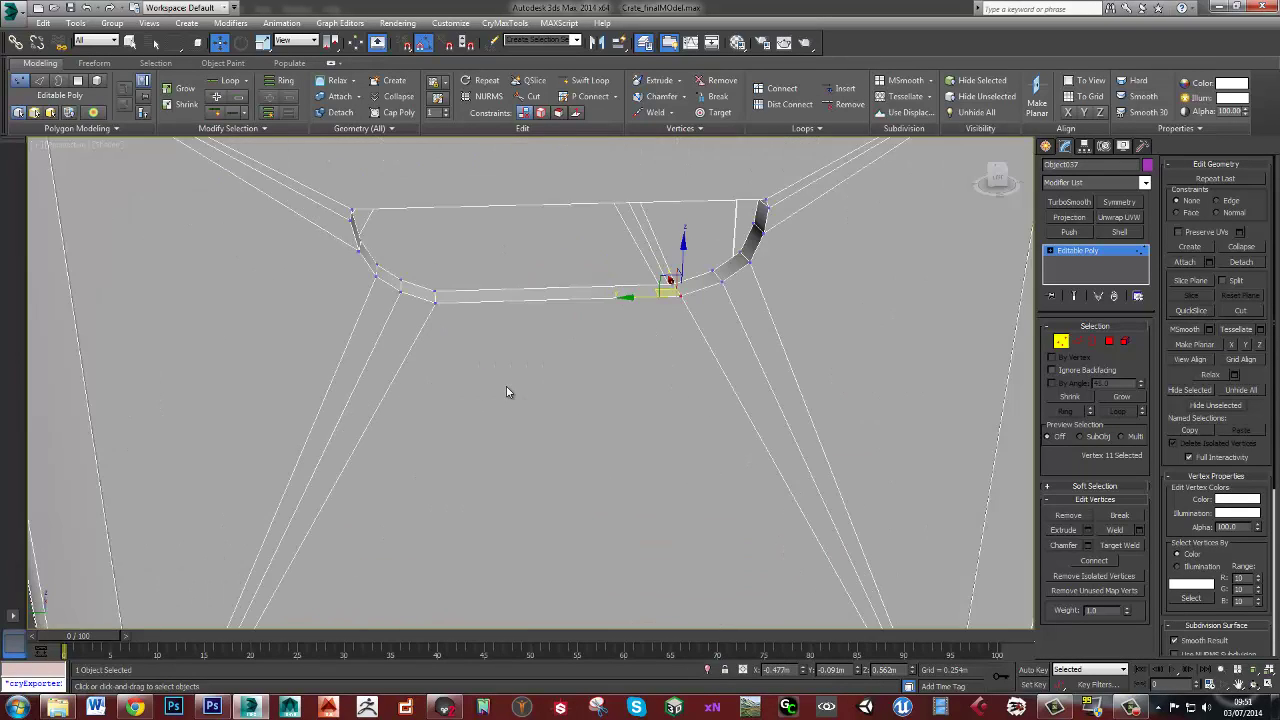
scroll(630, 358, "down", 6)
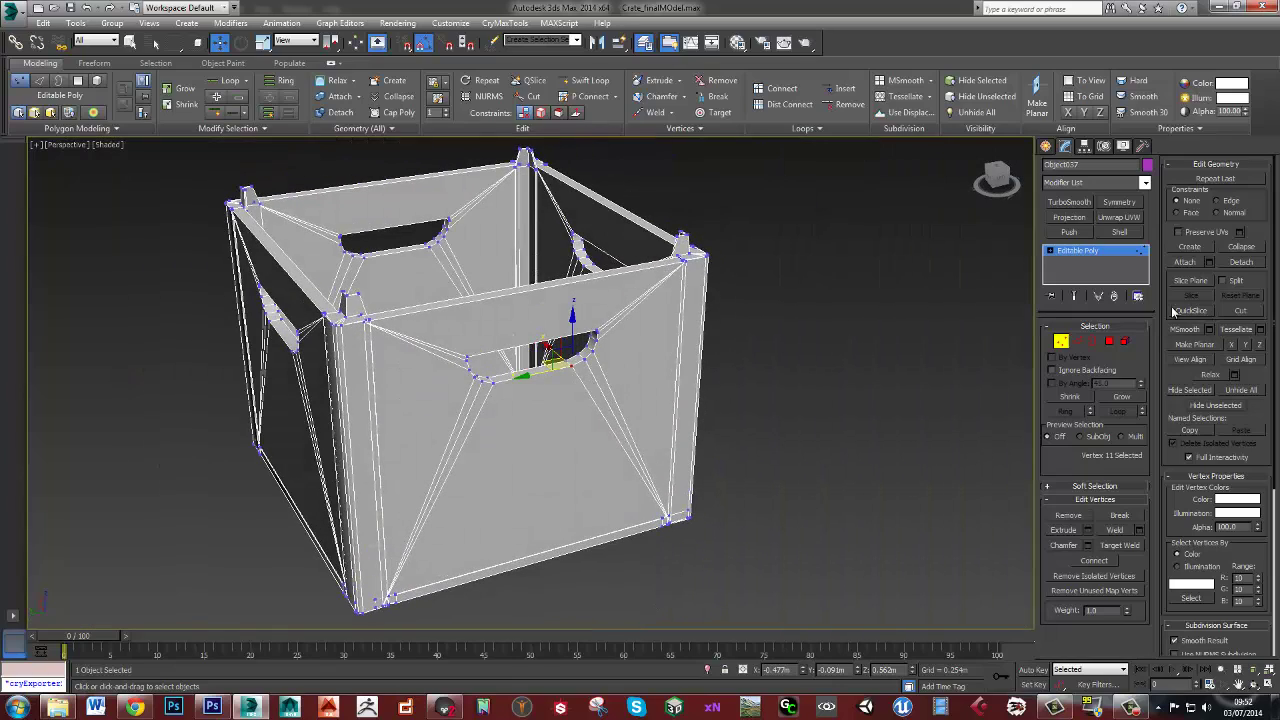
middle_click_drag(506, 347, 490, 340, "alt")
middle_click_drag(505, 472, 531, 378)
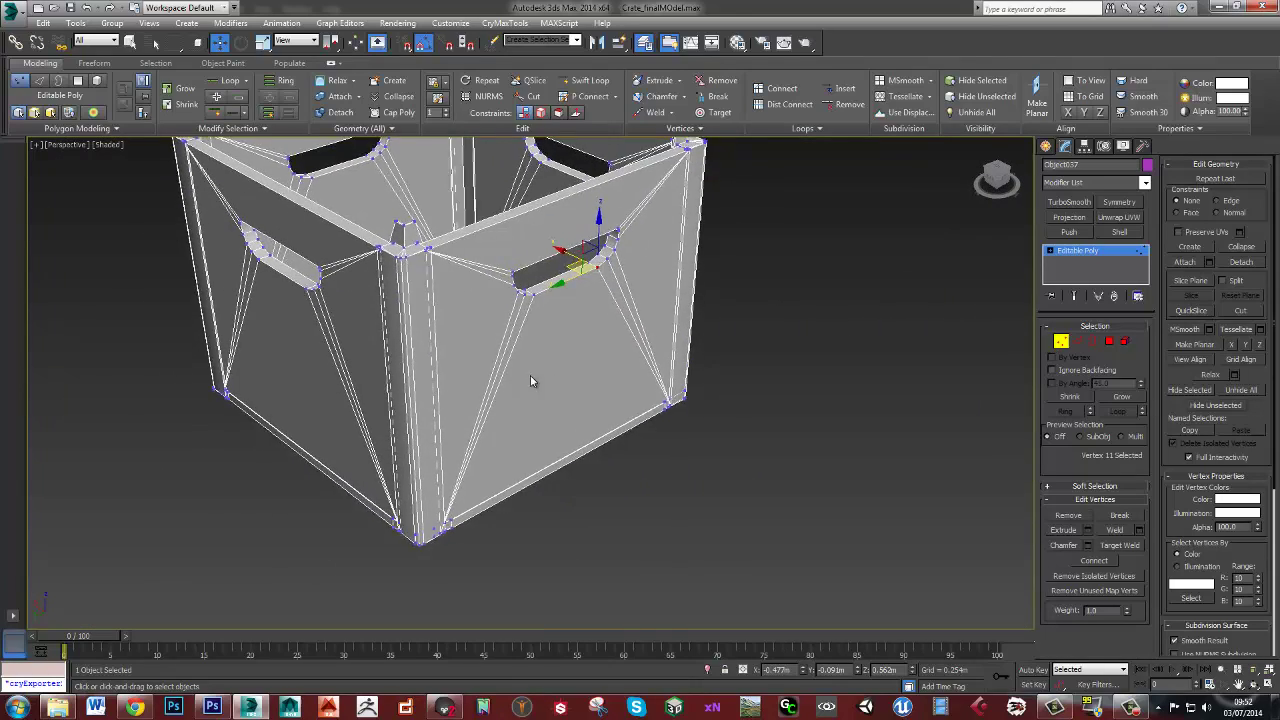
scroll(549, 469, "up", 2)
middle_click_drag(549, 469, 536, 445, "alt")
middle_click_drag(688, 505, 603, 429)
middle_click_drag(496, 357, 560, 438, "alt")
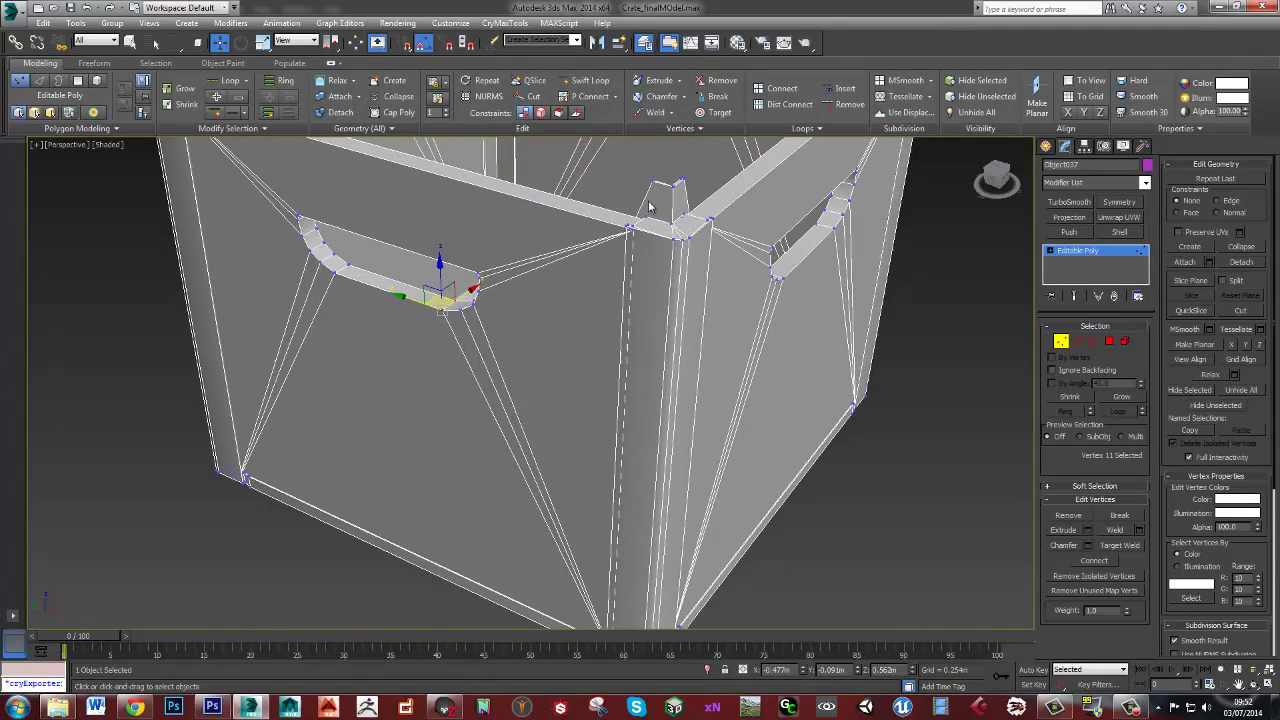
Inspect the vertices along the low-poly crate's bottom edge, and clear the vertex selection
middle_click_drag(570, 487, 590, 220)
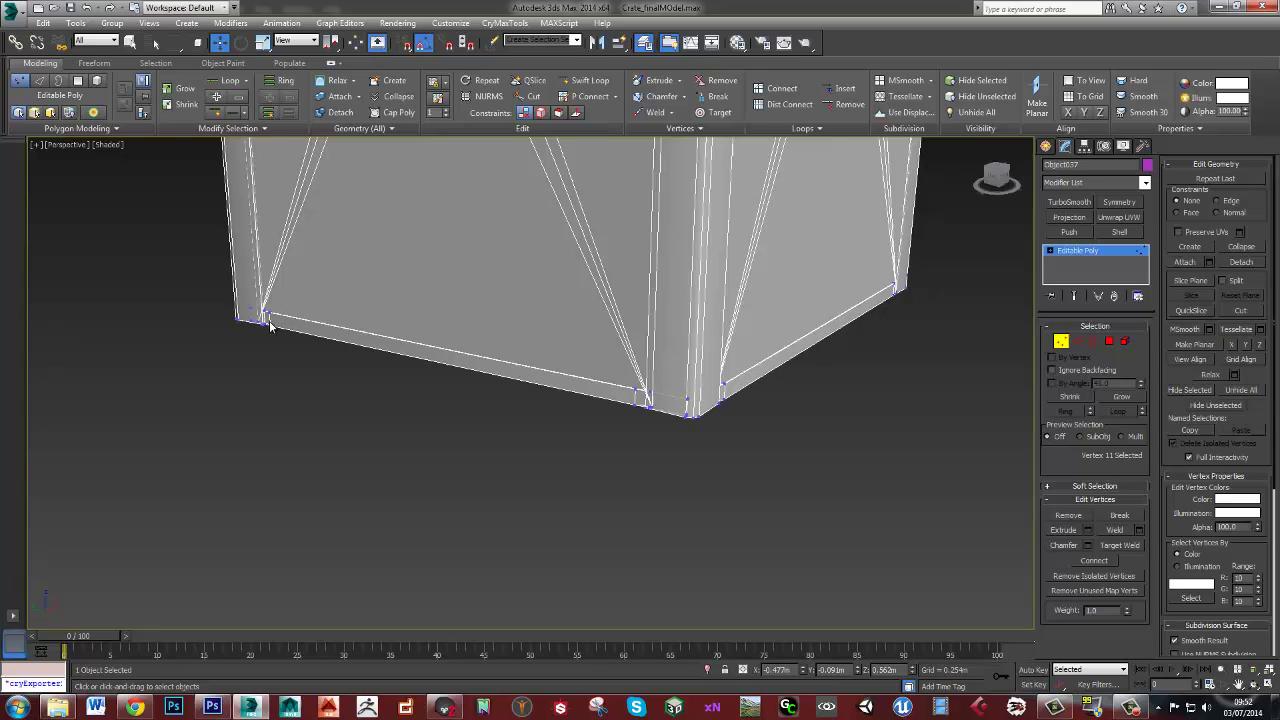
middle_click_drag(445, 348, 616, 456, "alt")
left_click(616, 456)
middle_click_drag(350, 351, 428, 356, "alt")
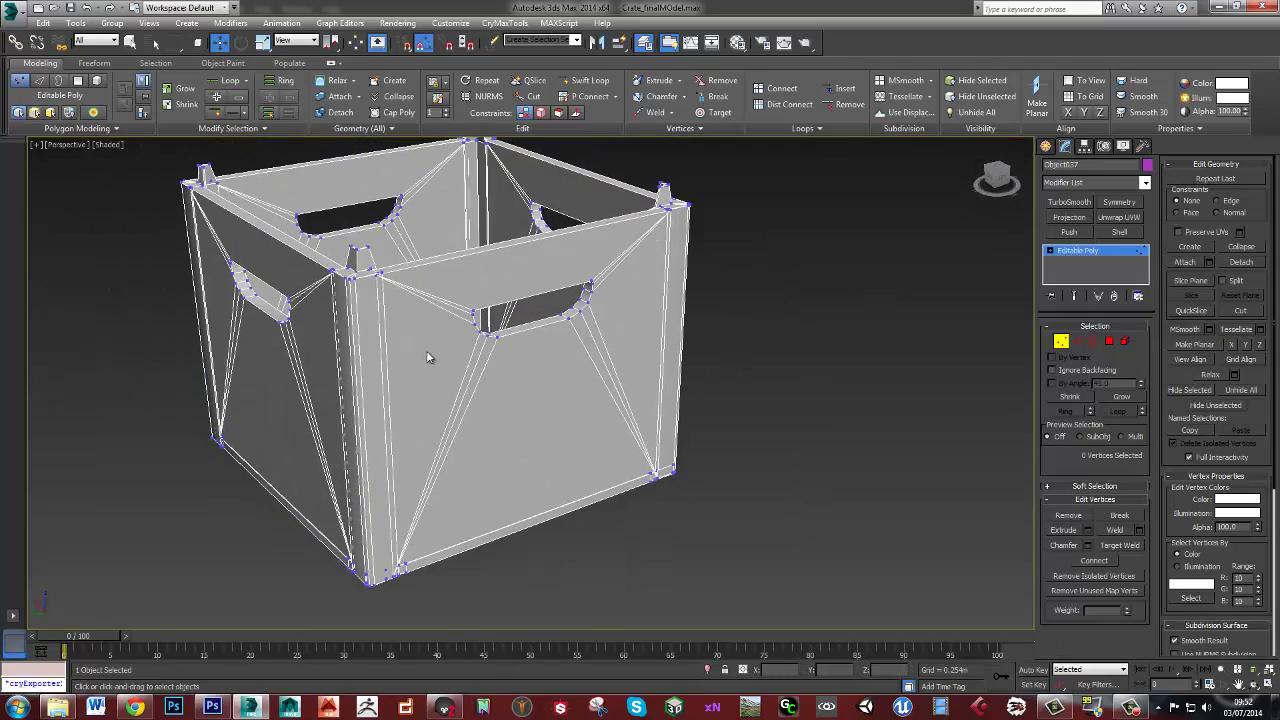
Examine the geometry at the top of the crate's corner post and the adjoining handle panel
scroll(381, 320, "up", 3)
middle_click_drag(381, 315, 469, 403, "alt")
scroll(482, 338, "up", 3)
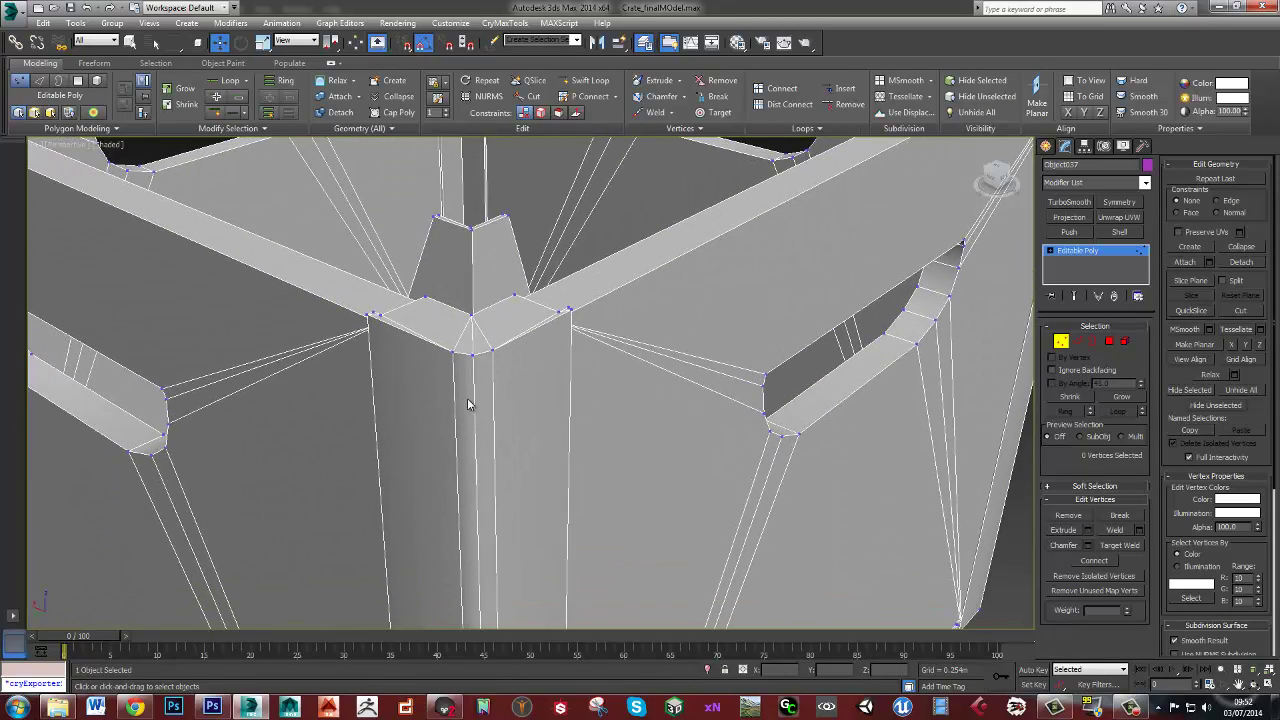
scroll(468, 403, "down", 3)
scroll(450, 400, "down", 3)
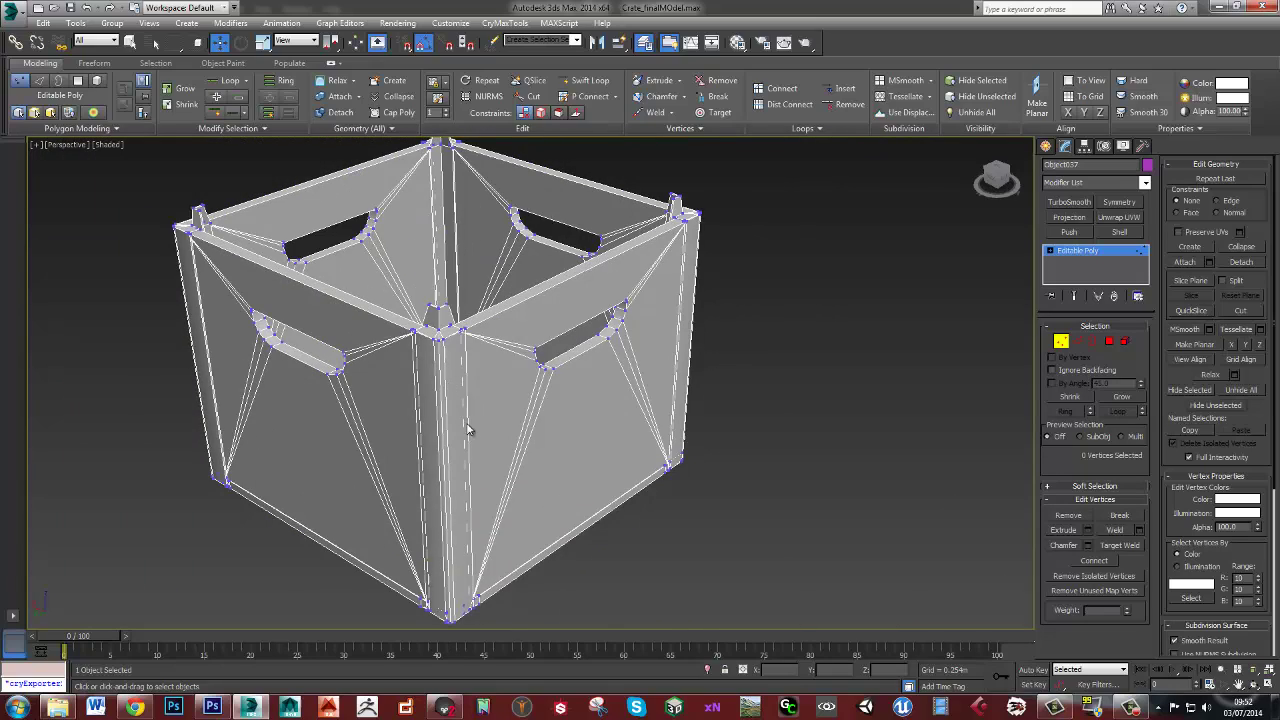
middle_click_drag(474, 427, 517, 426, "alt")
scroll(523, 420, "up", 3)
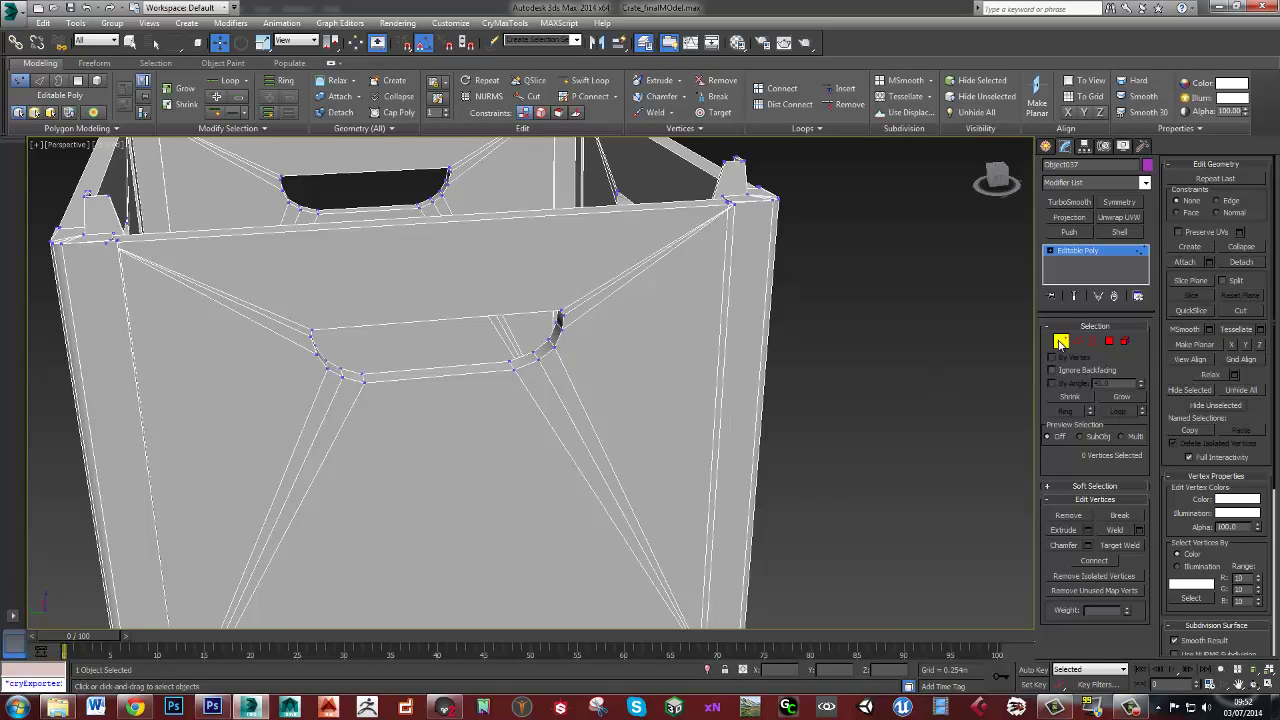
Apply an Unwrap UVW modifier to the low-poly crate, and open its UV layout maximized without the checker background
left_click(1080, 250)
left_click(1116, 220)
middle_click_drag(683, 452, 702, 427)
key("ctrl+e")
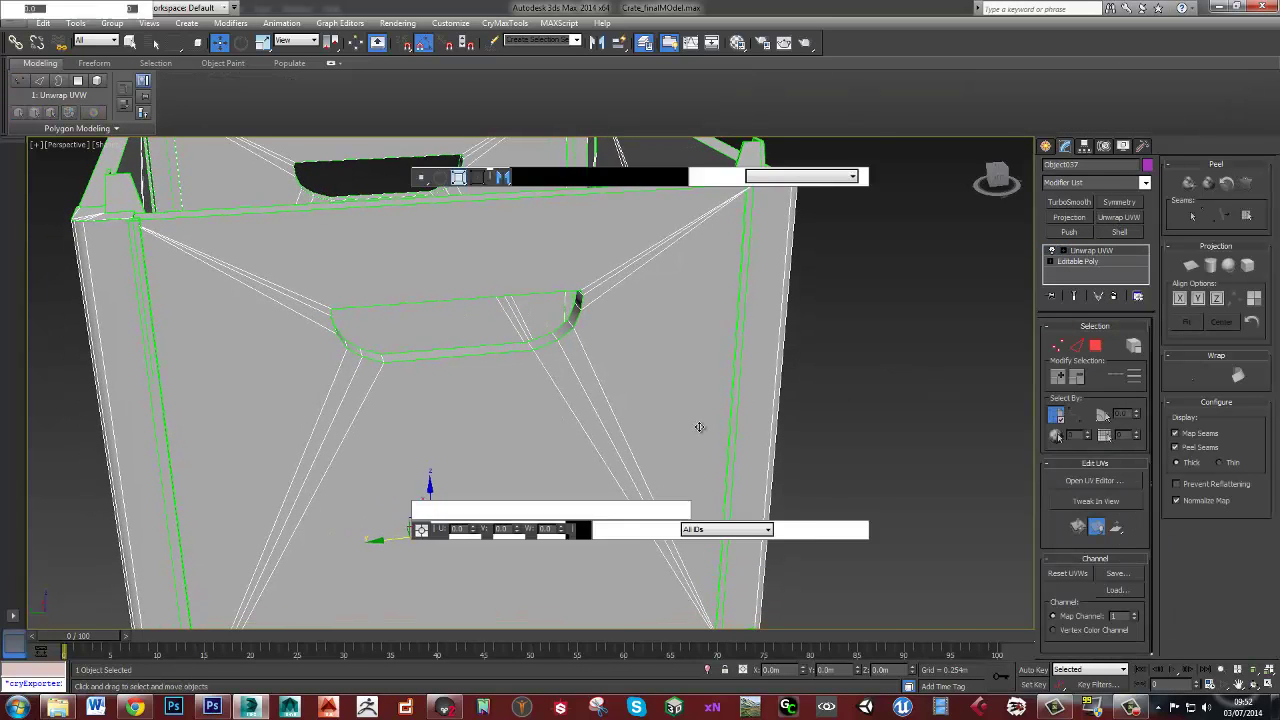
double_click(291, 66)
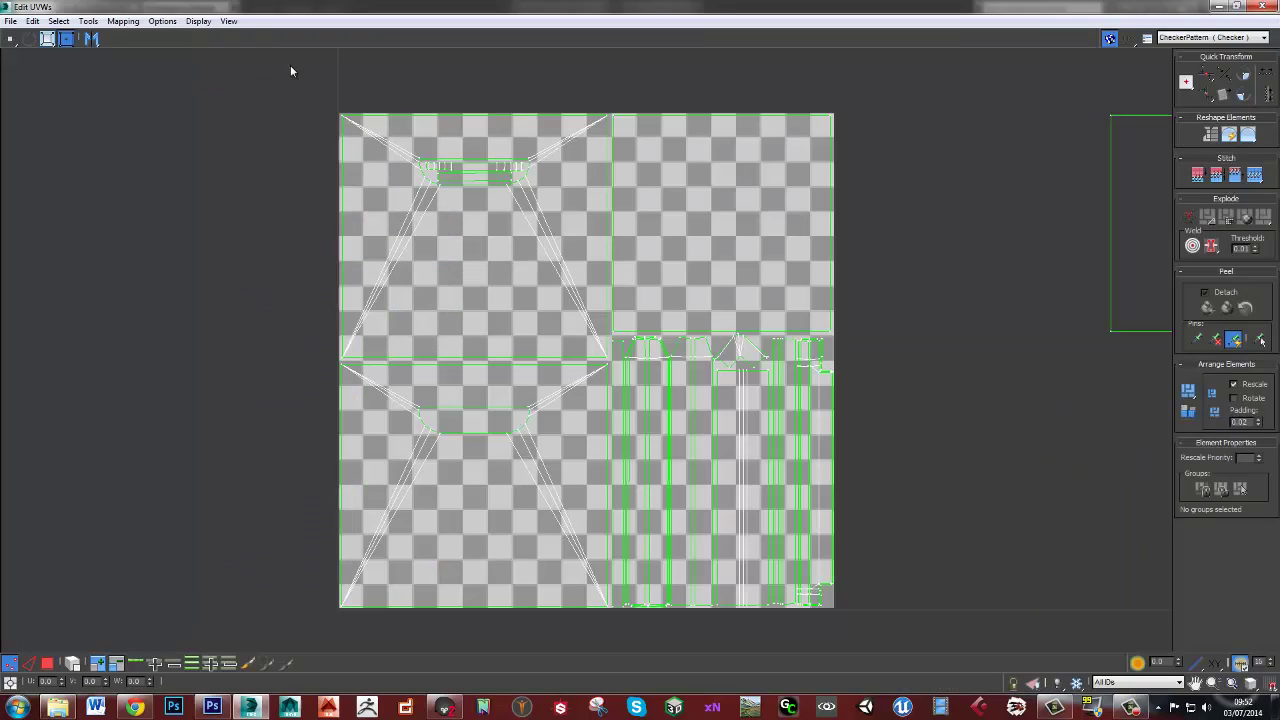
left_click(1111, 38)
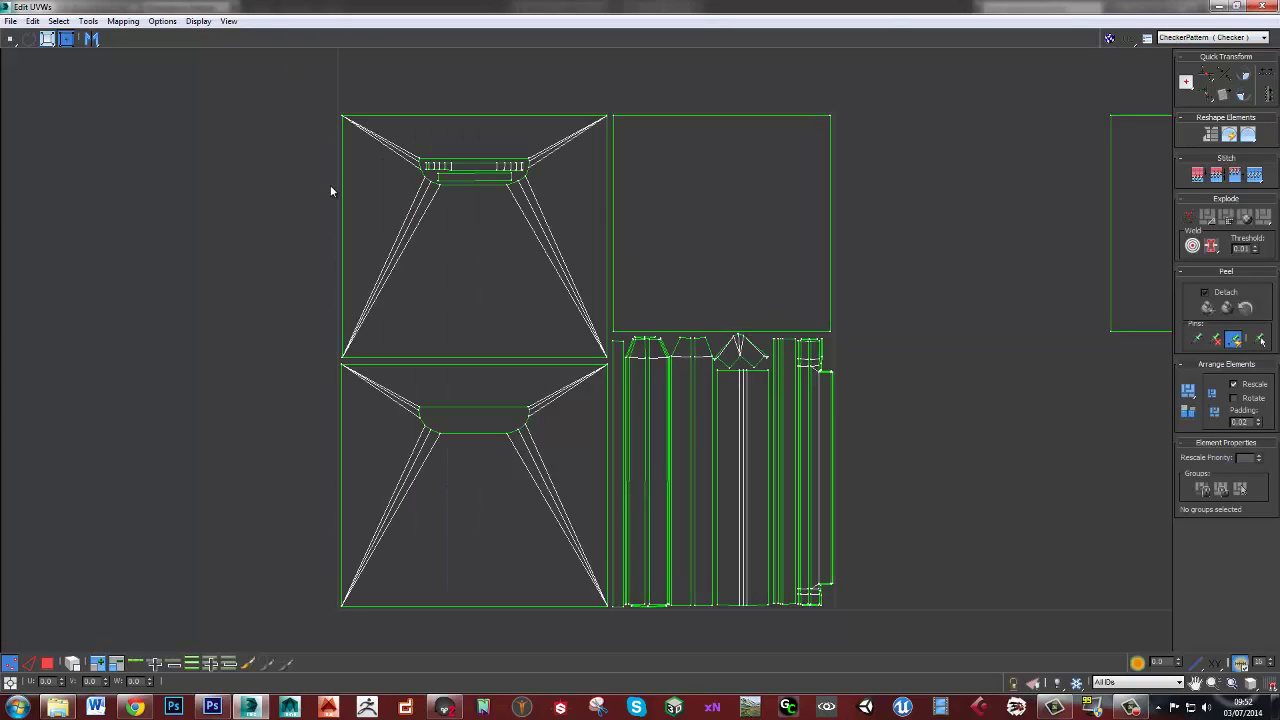
Examine the UV layout's side panels, handle pieces and corner post strips beside the low-poly crate
middle_click_drag(859, 323, 828, 272)
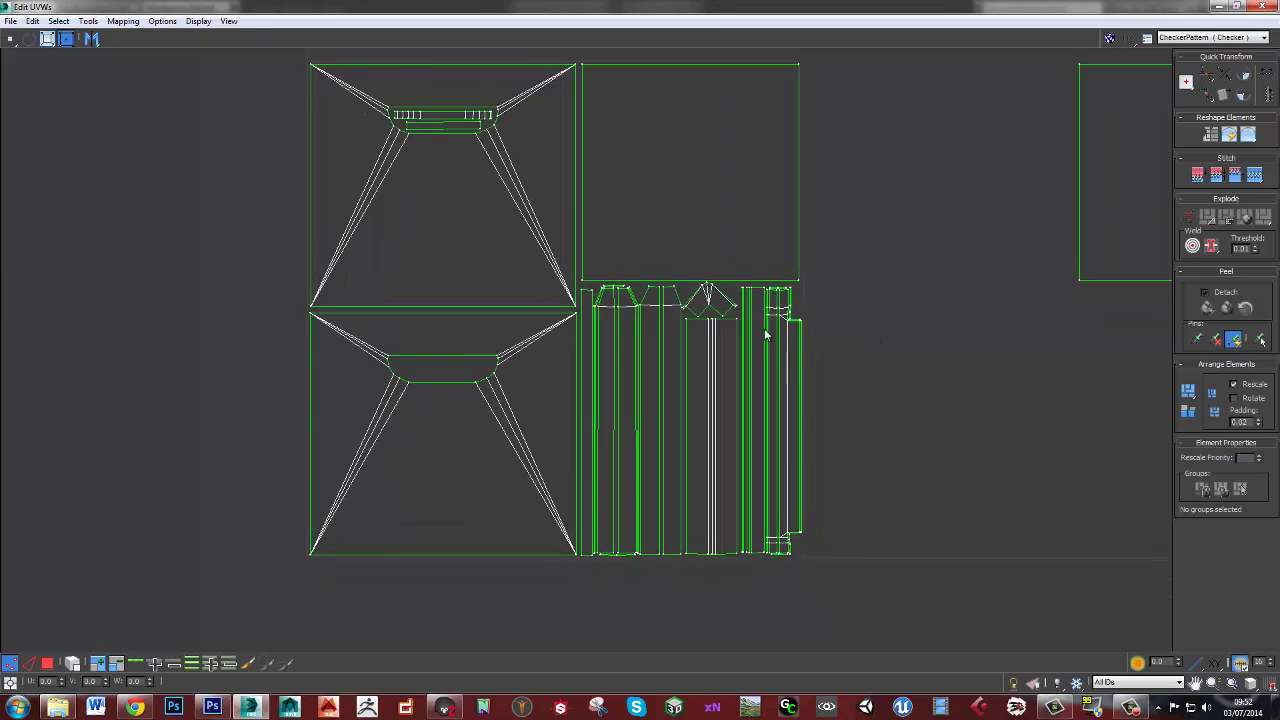
scroll(764, 328, "up", 3)
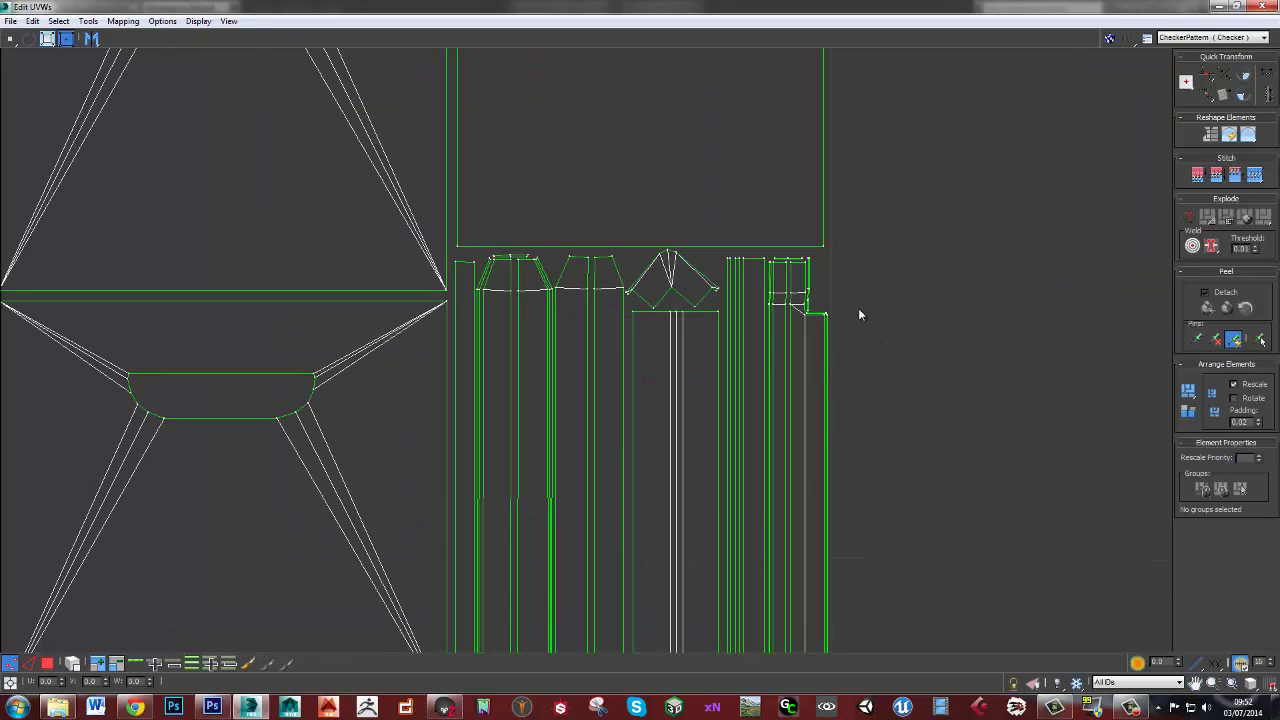
left_click_drag(636, 6, 1003, 62)
scroll(631, 324, "up", 4)
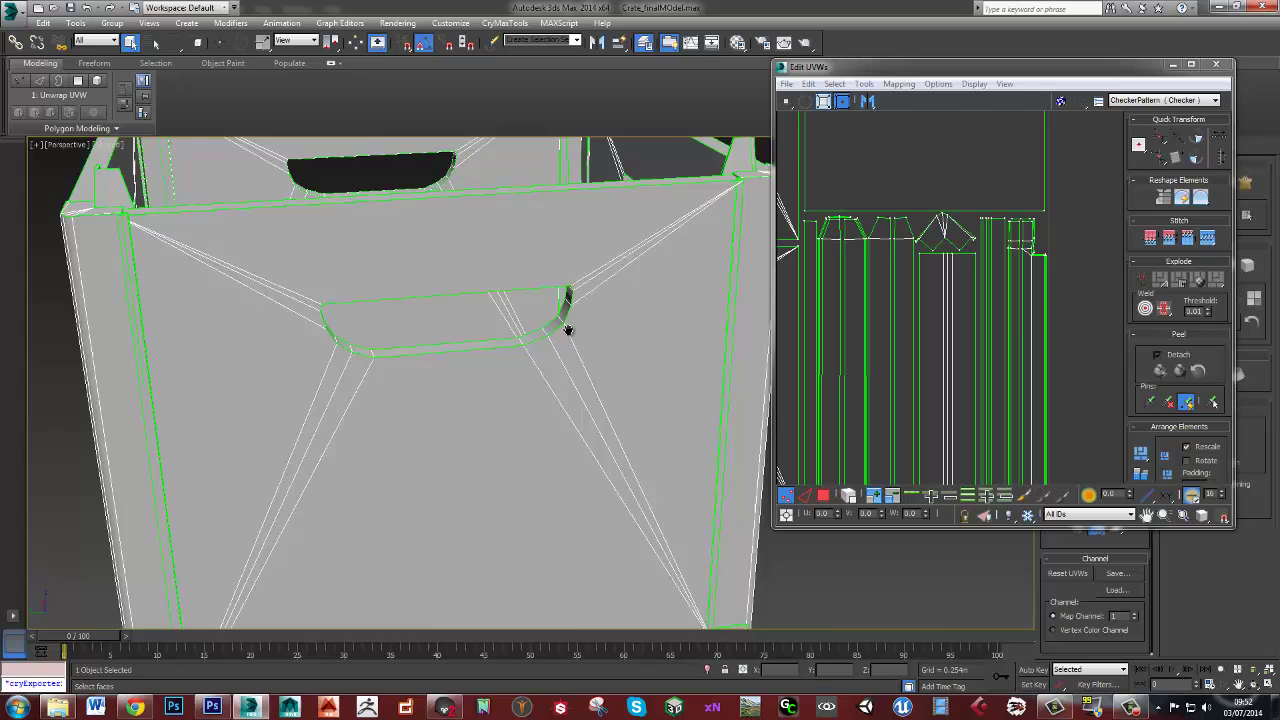
scroll(1048, 327, "up", 3)
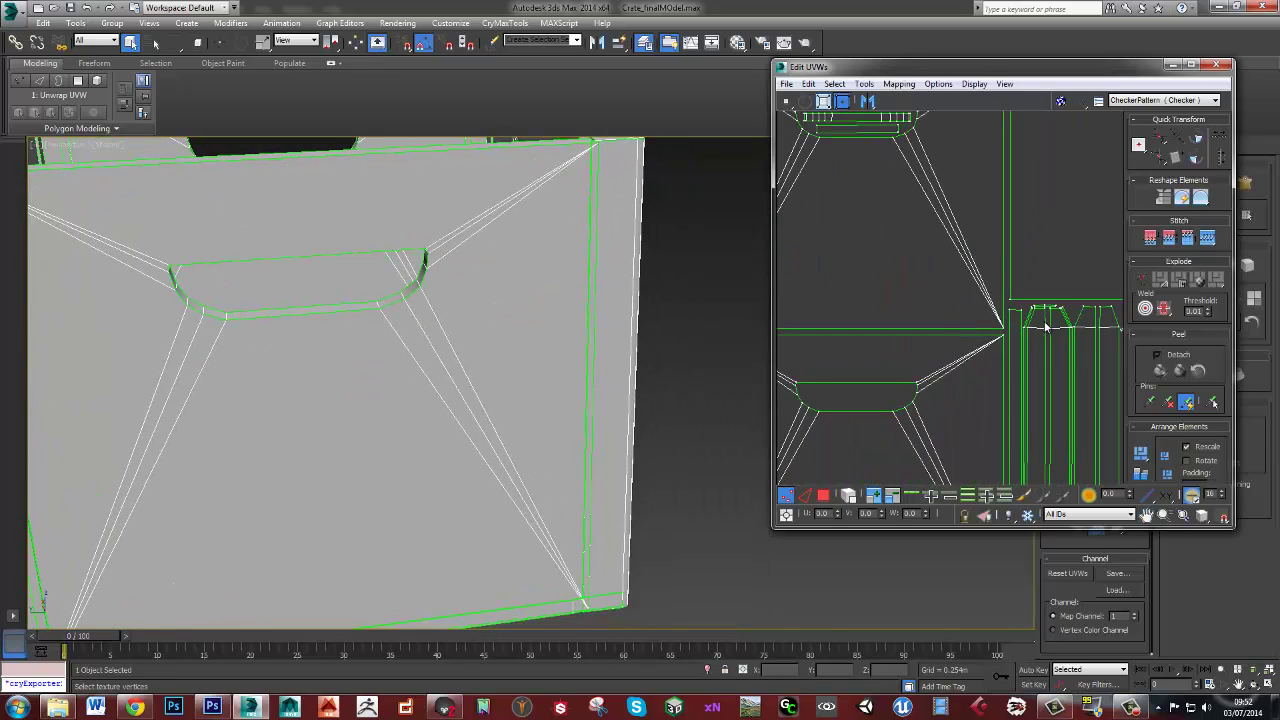
middle_click_drag(425, 330, 424, 304, "alt")
middle_click_drag(914, 191, 989, 257)
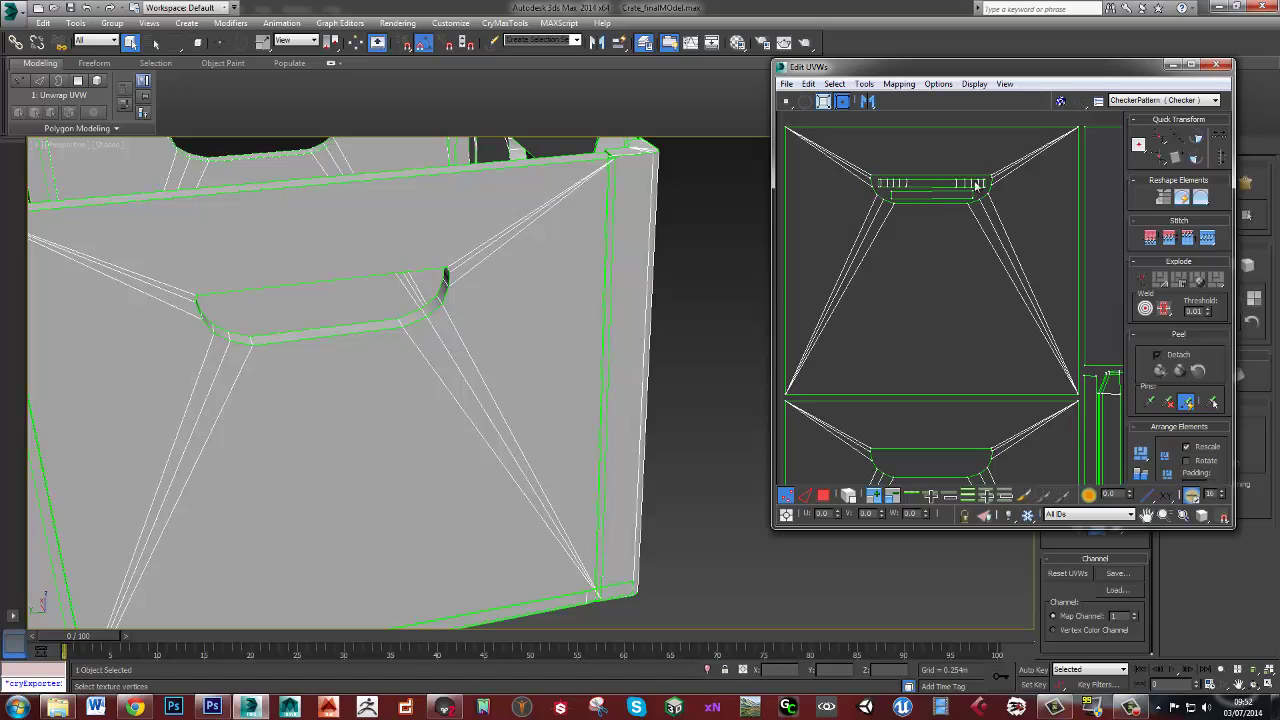
middle_click_drag(1008, 349, 781, 213)
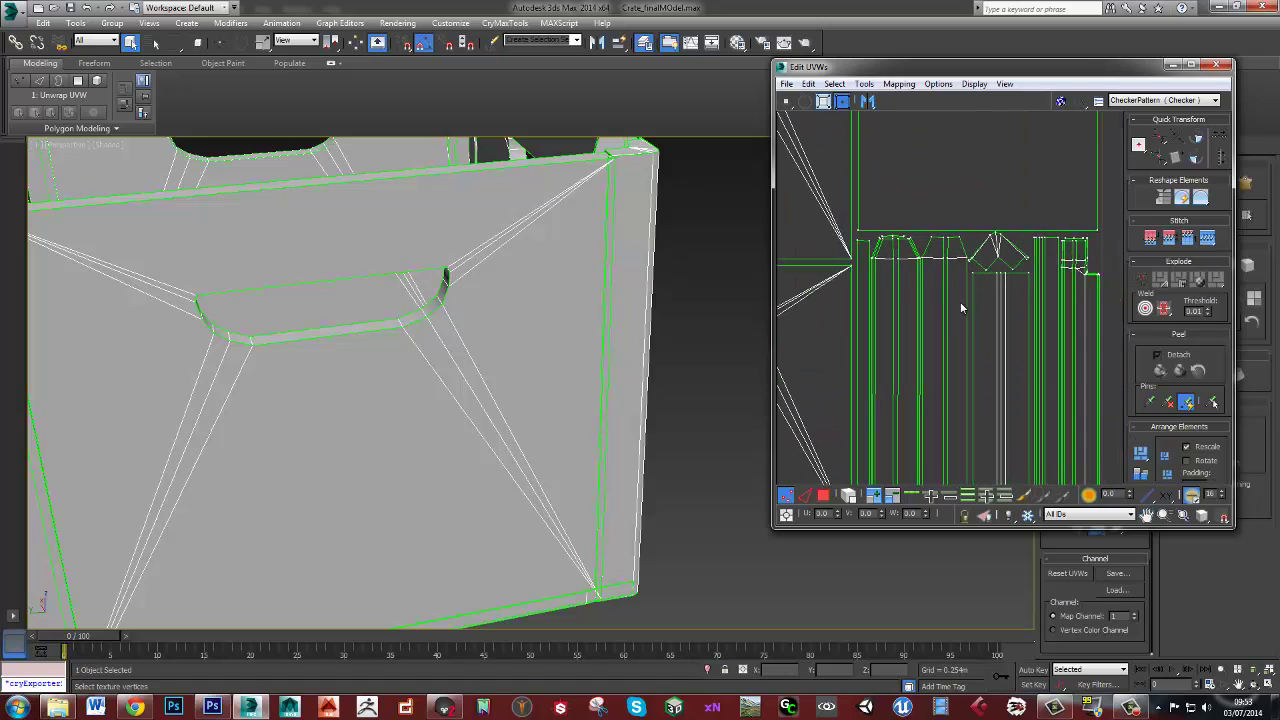
scroll(878, 355, "down", 5)
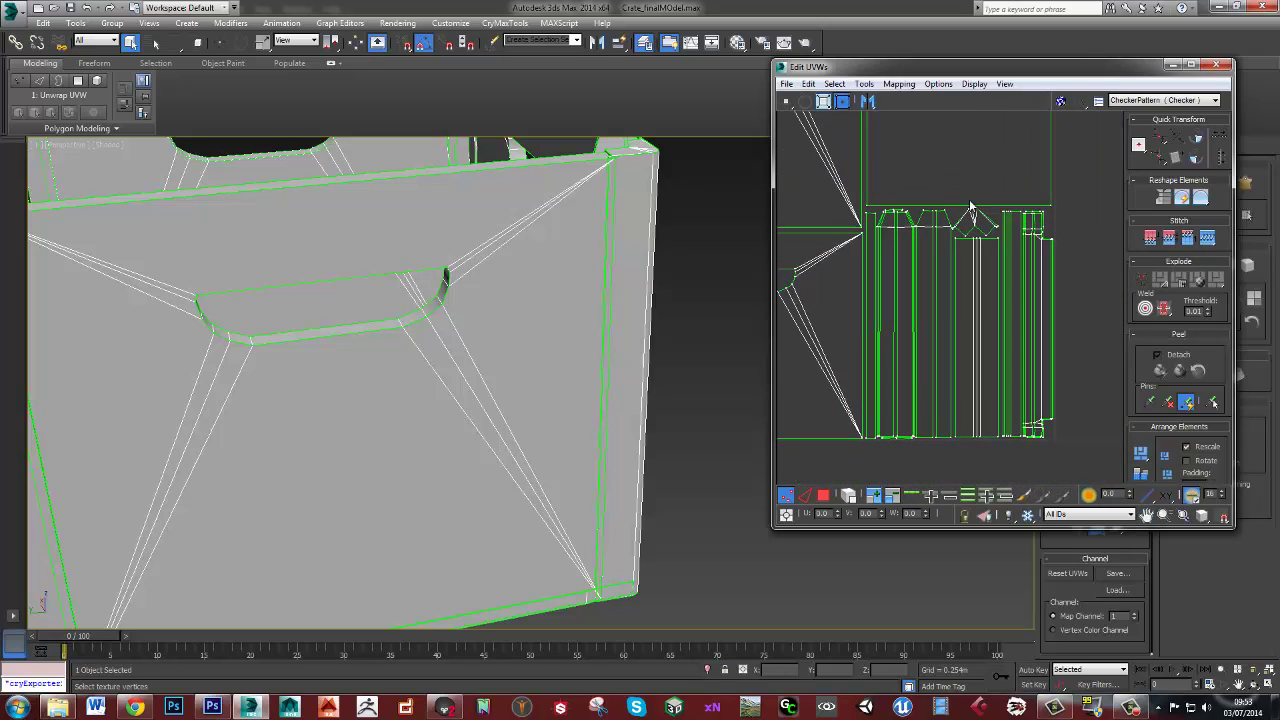
Close the UV editor and frame the whole low-poly crate
left_click(1215, 64)
middle_click_drag(585, 408, 729, 377)
scroll(722, 383, "down", 4)
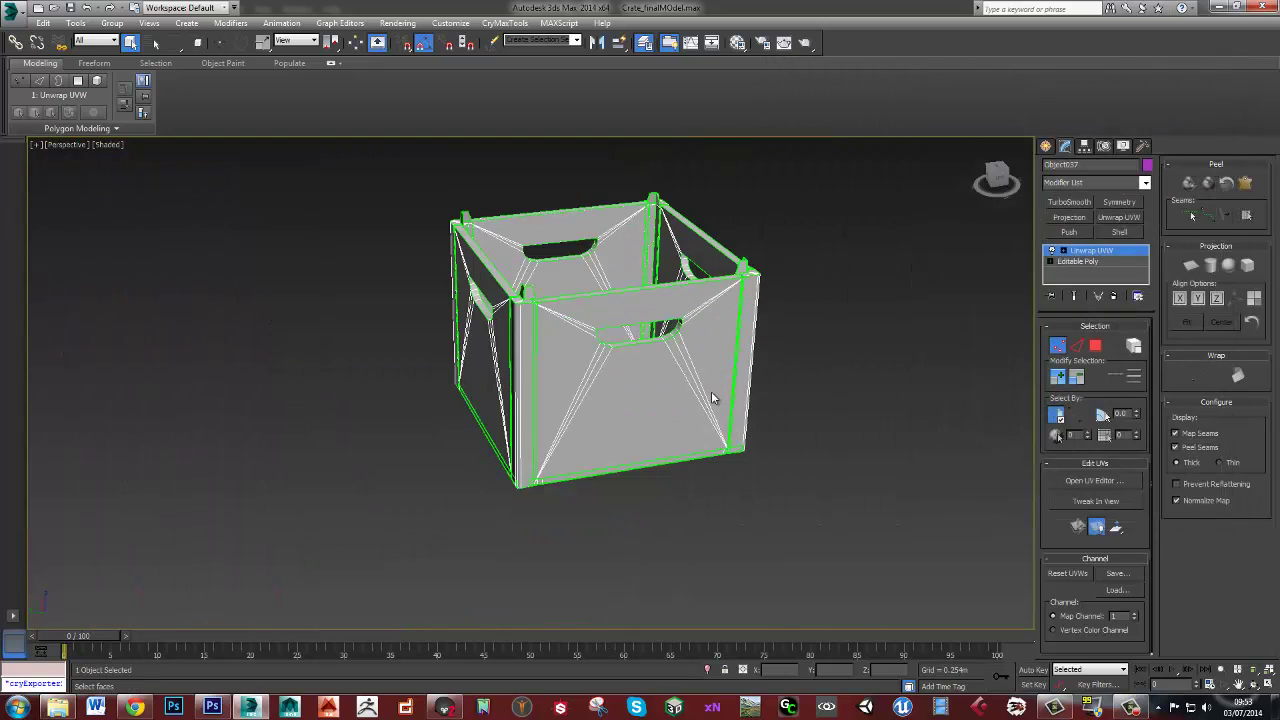
Switch to the Photoshop plan to check the unwrap and bakes entries against the crate in 3ds Max
key("alt+Tab")
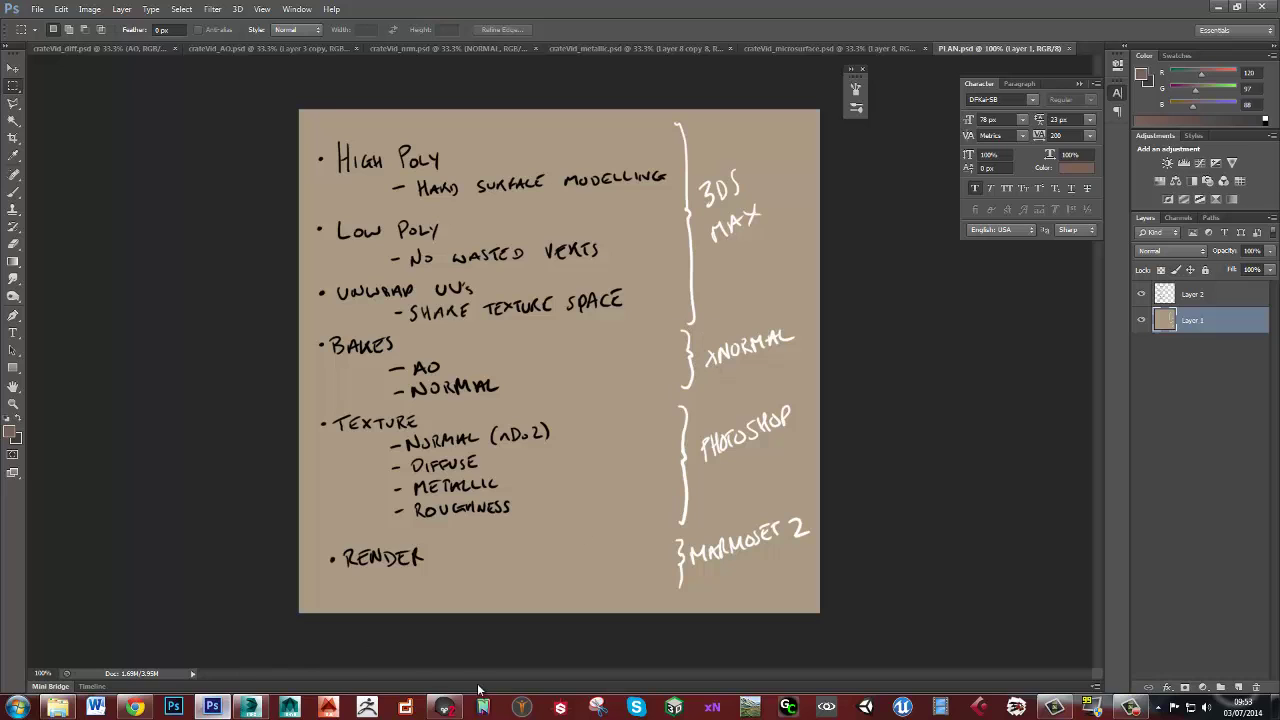
left_click(213, 708)
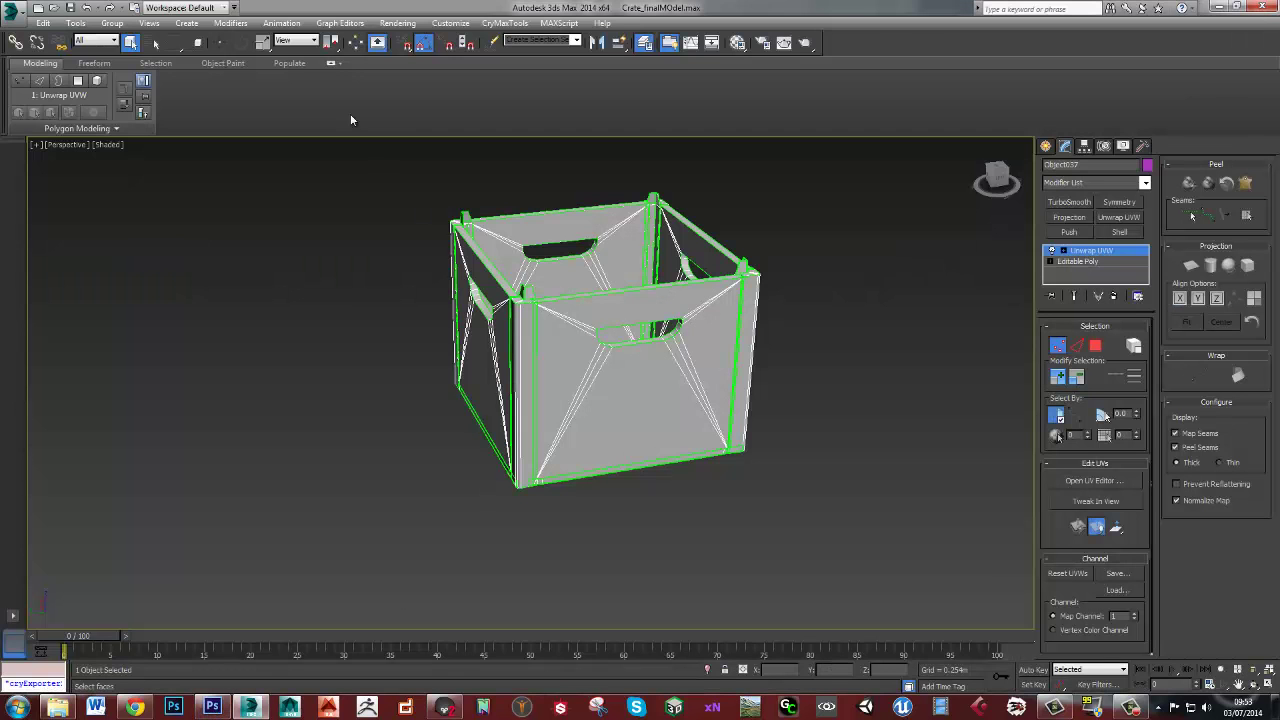
left_click(213, 708)
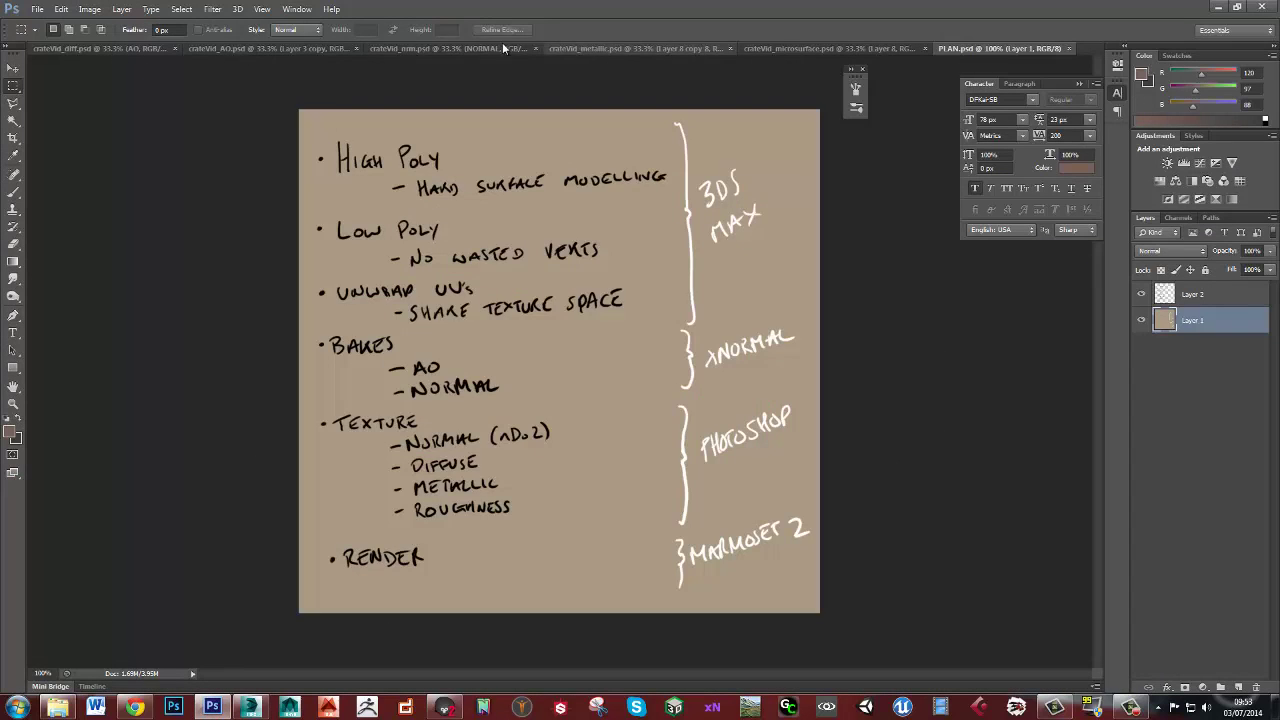
View the baked normal map in crateVid_nrm.psd, and hide Layer 3 copy, Layer 3 and Layer 4 in crateVid_AO.psd
left_click(420, 48)
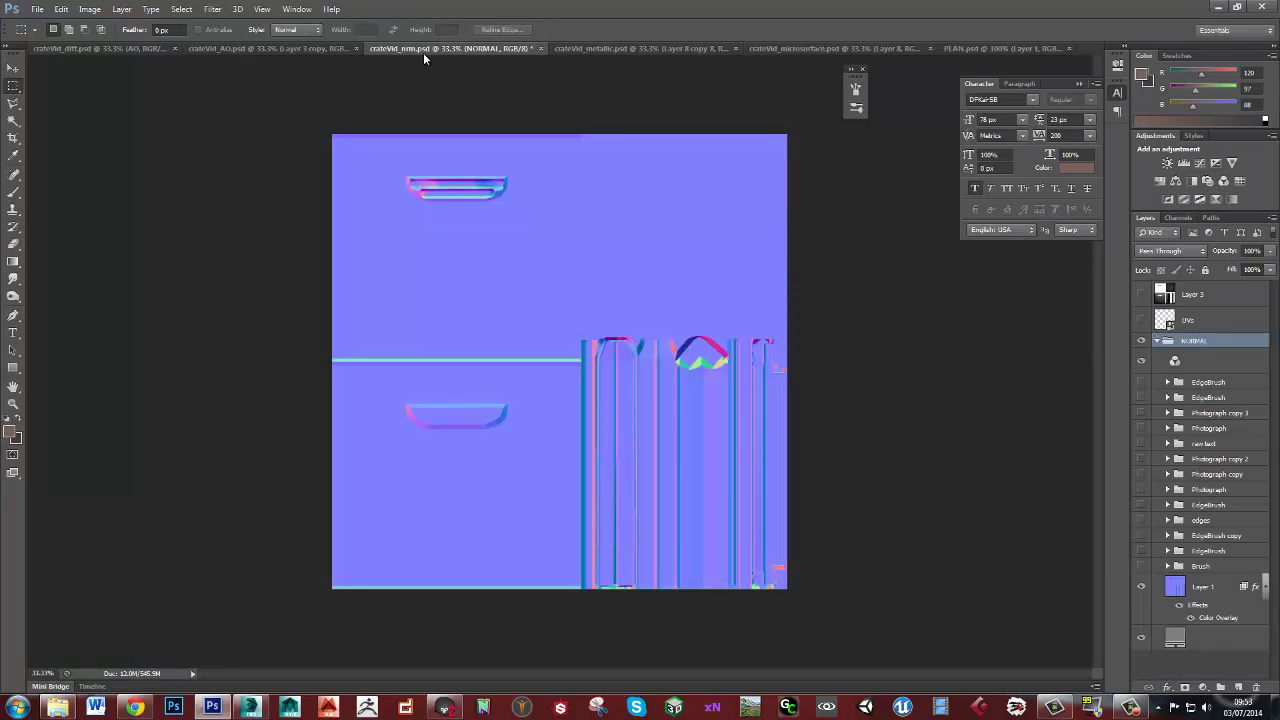
left_click(246, 48)
left_click(1141, 398)
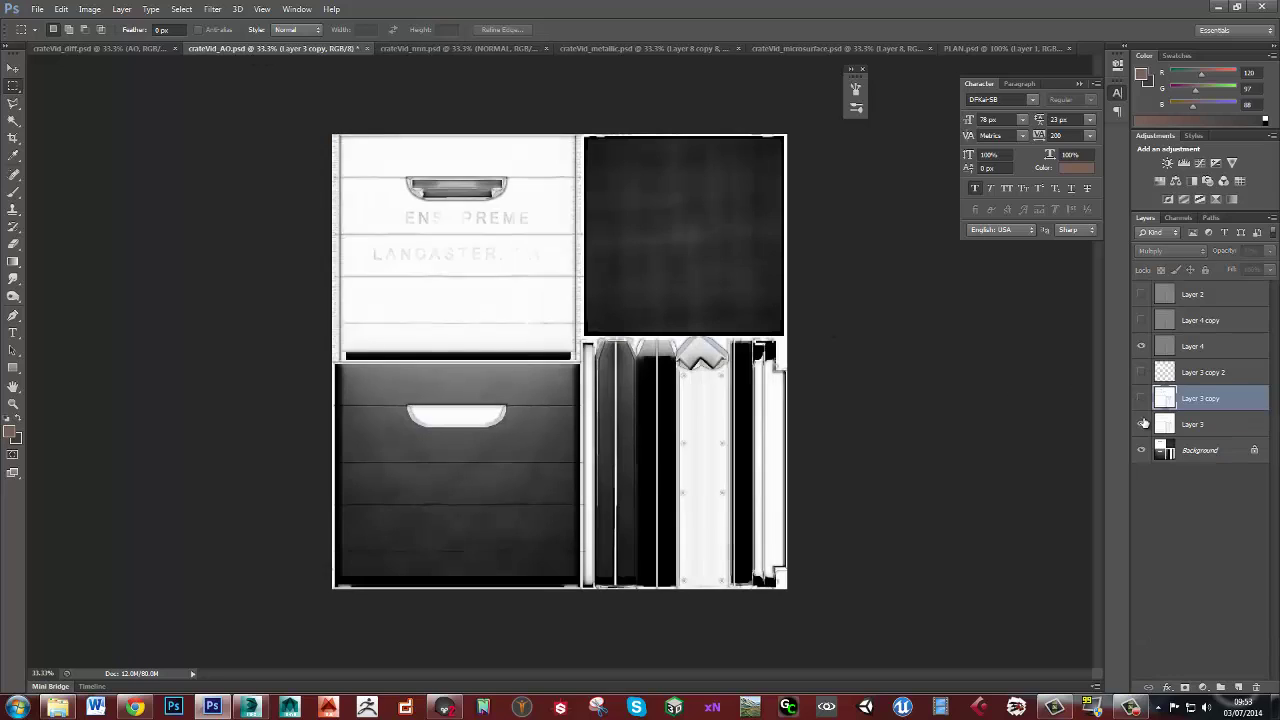
left_click(1141, 424)
left_click(1141, 346)
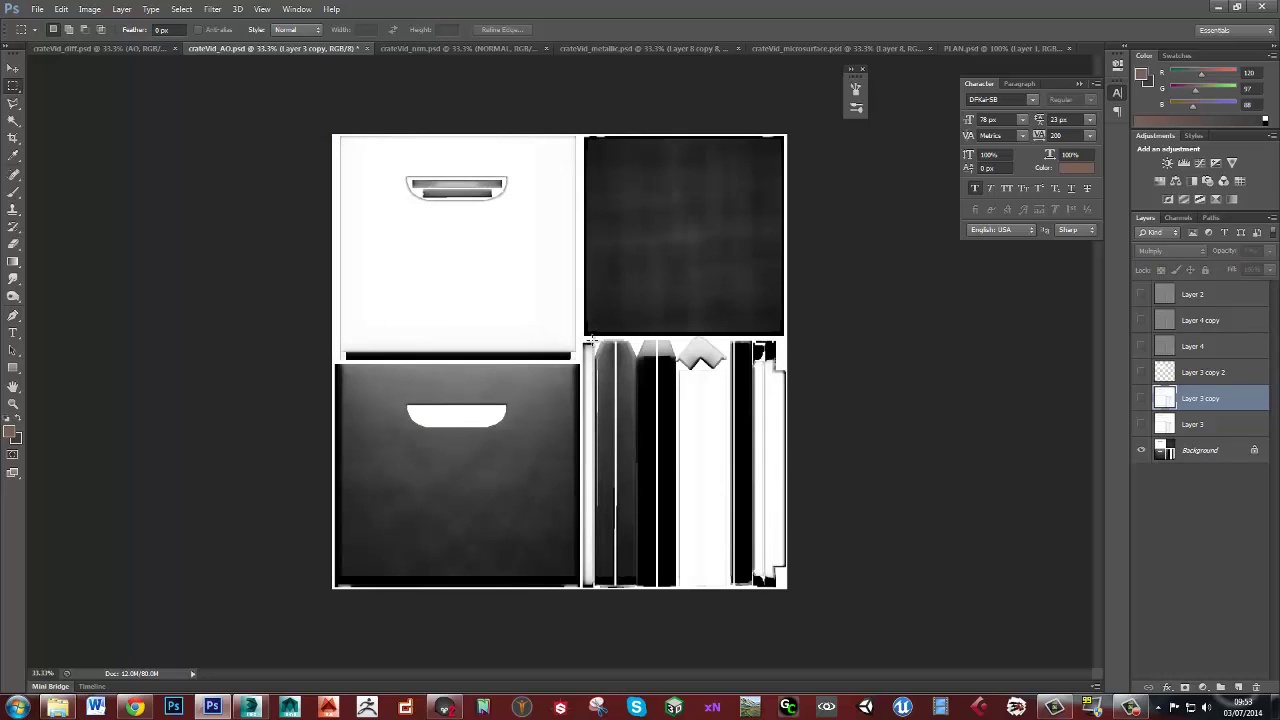
Switch to Marmoset Toolbag and review the texture maps assigned to the crate's Default material
left_click(444, 707)
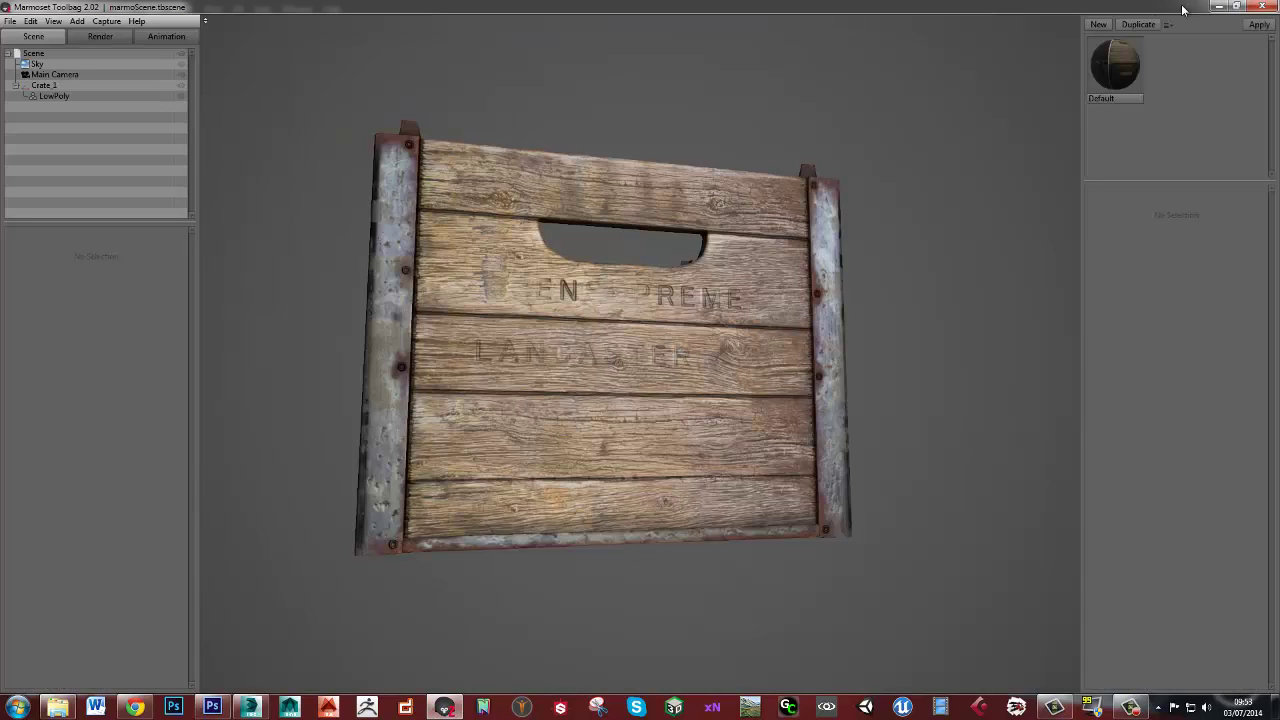
left_click(1120, 72)
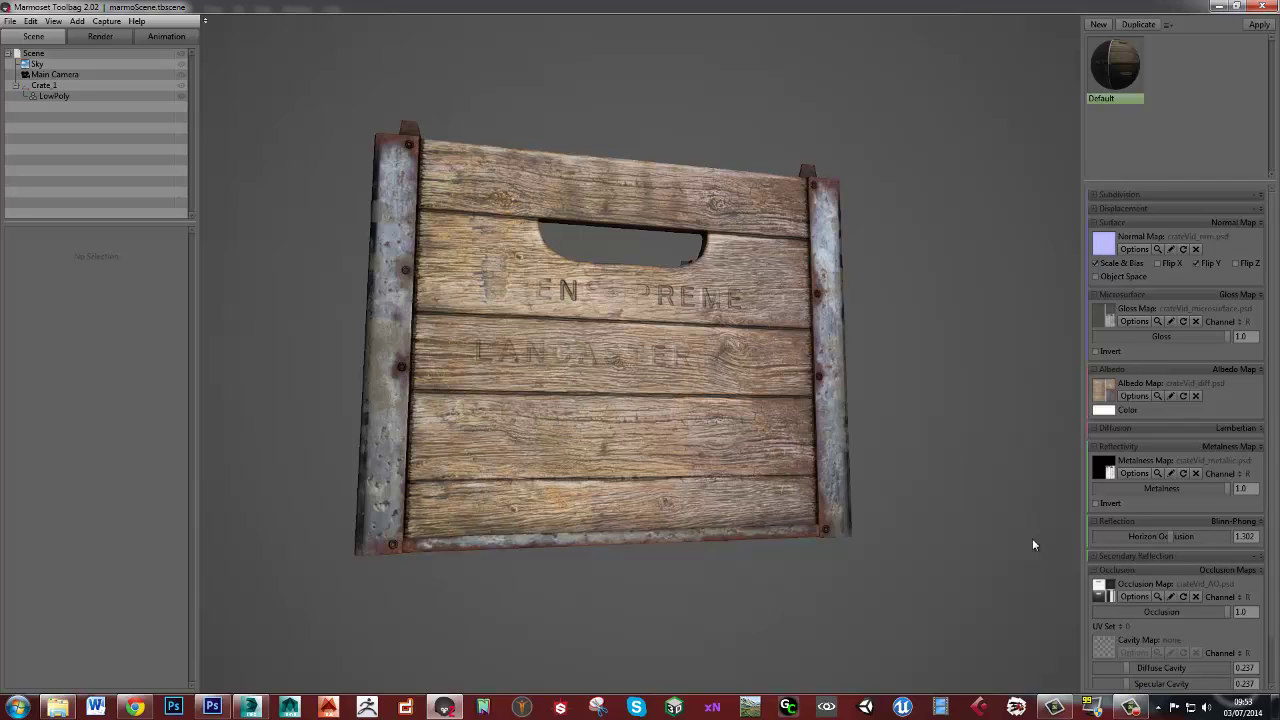
left_click_drag(1035, 545, 757, 476)
Check the texture section of the Photoshop plan, and show all detail groups inside the NORMAL group of crateVid_nrm.psd
key("alt+Tab")
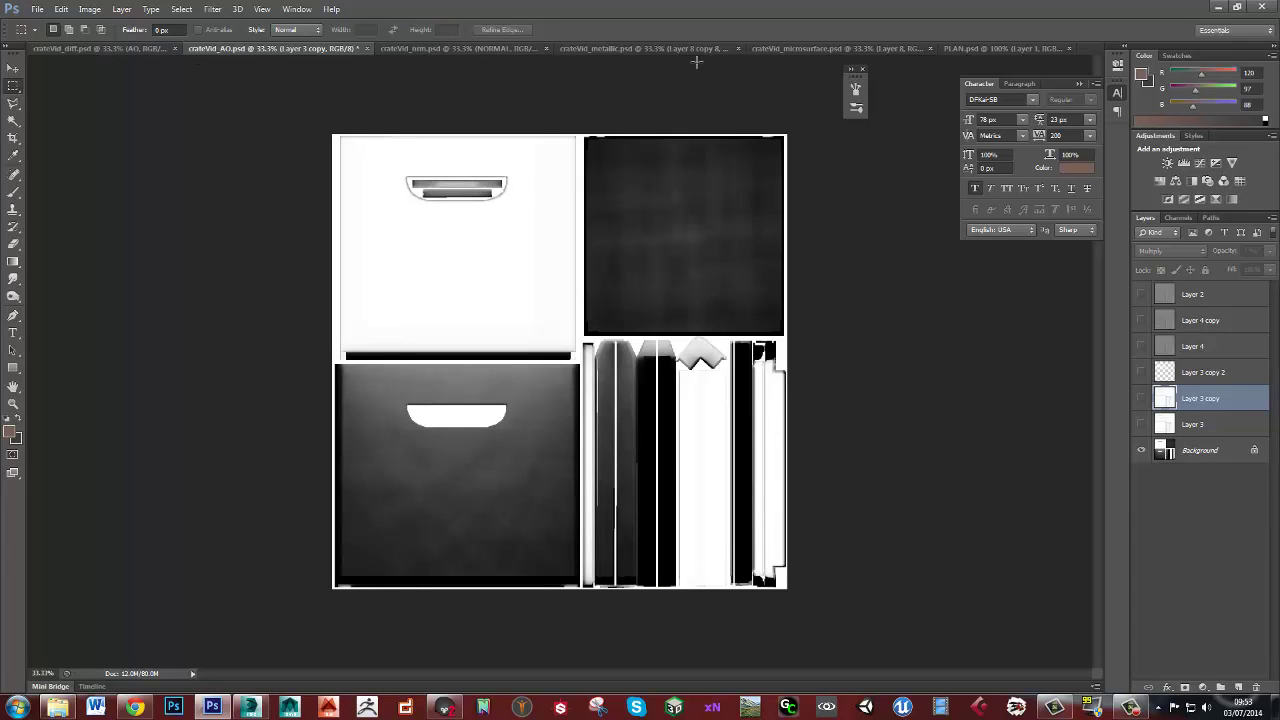
left_click(1000, 48)
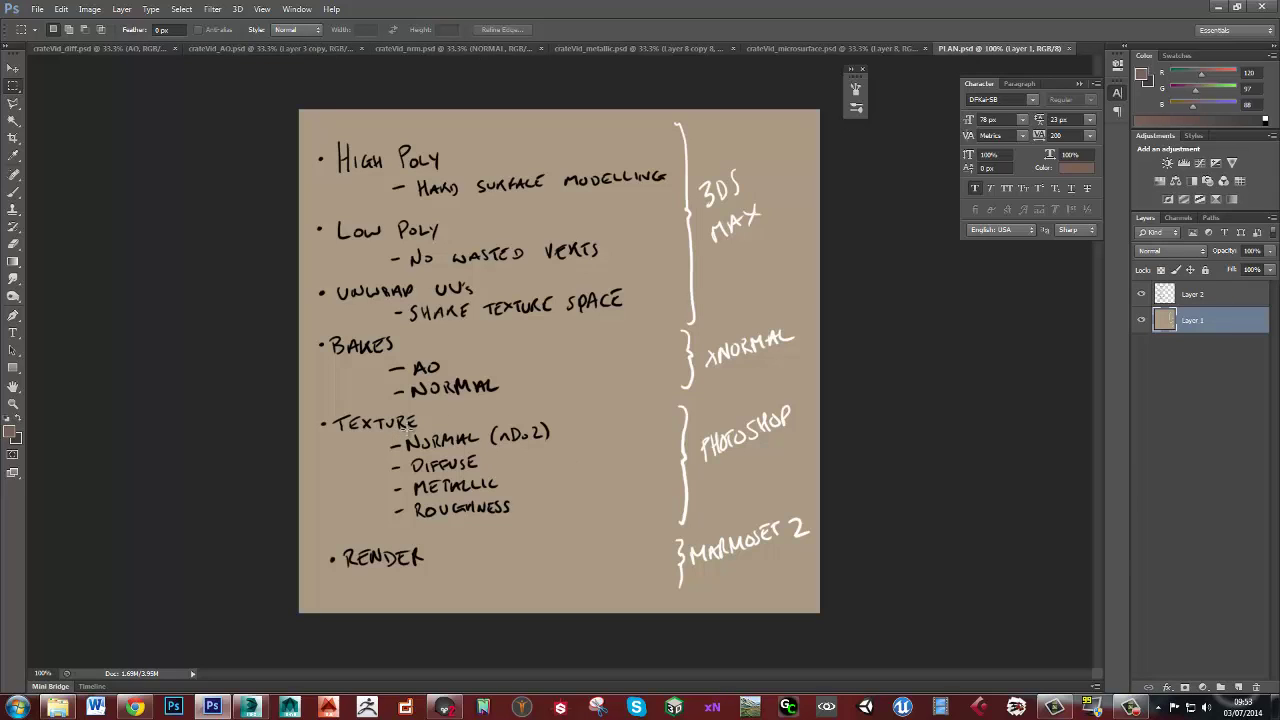
left_click(444, 49)
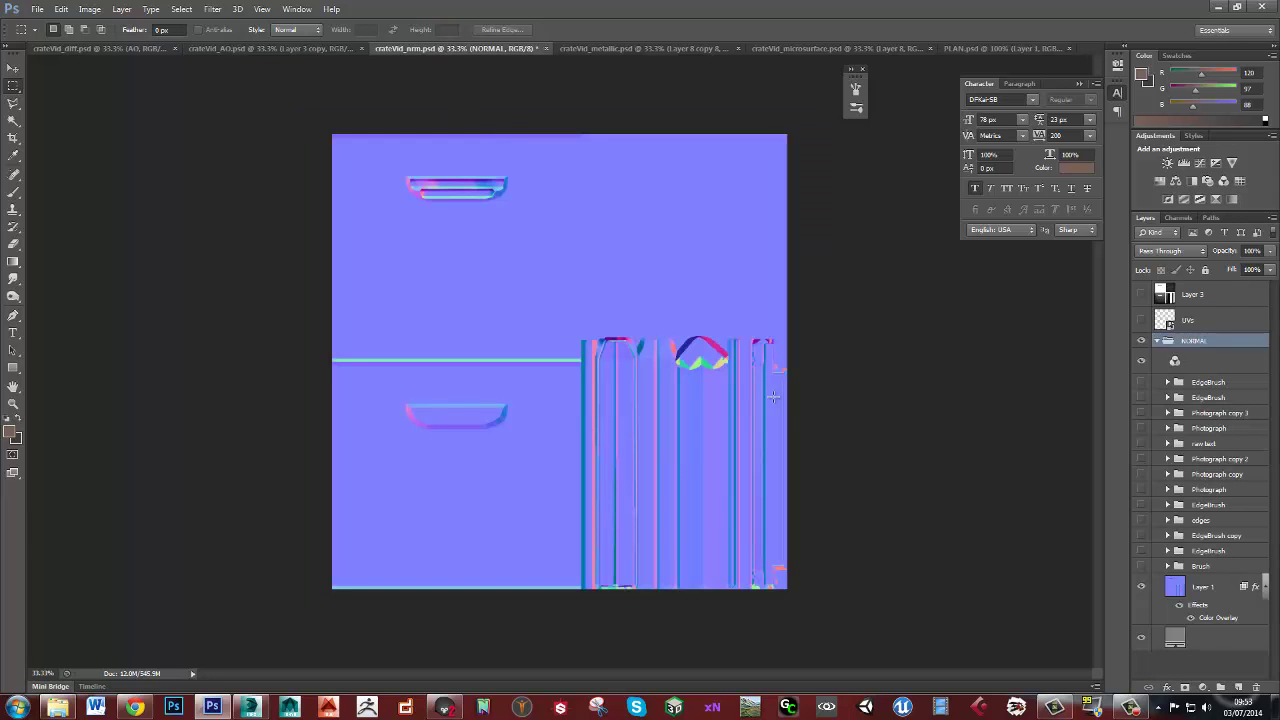
left_click_drag(1142, 572, 1142, 385)
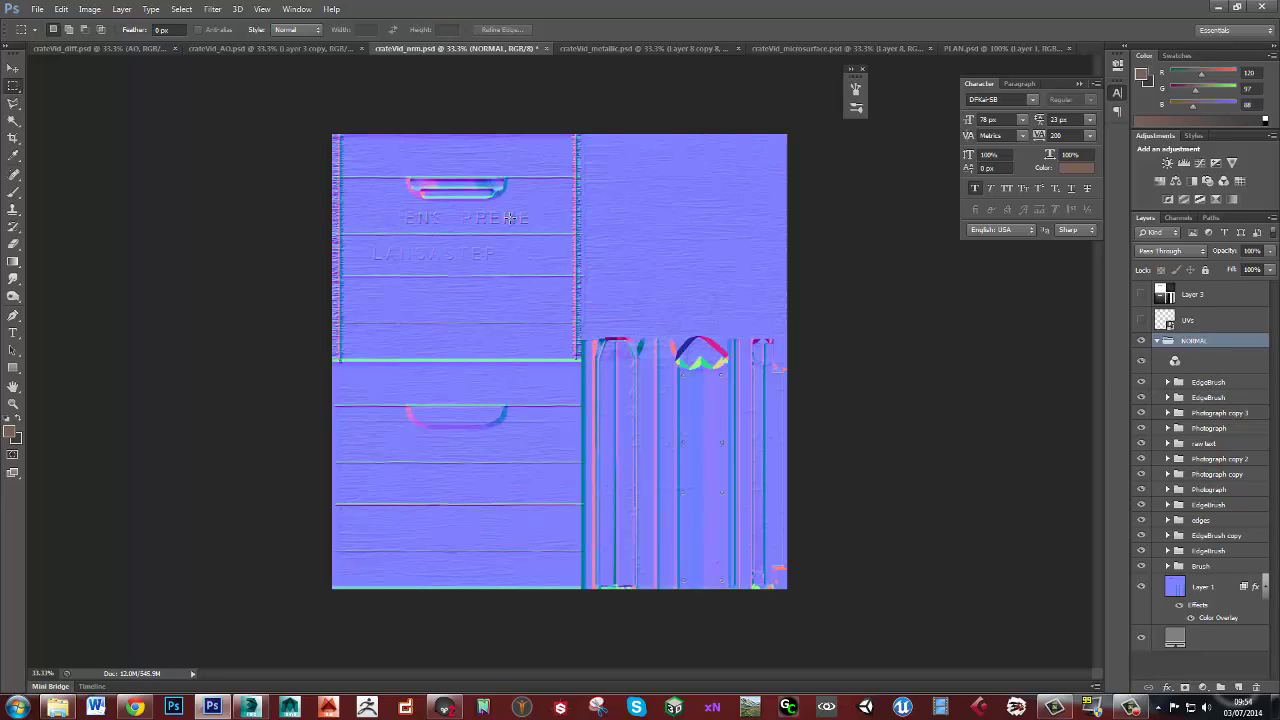
Compare the crate's surface detail in the Marmoset render with the detailed normal map in Photoshop
left_click(444, 707)
left_click_drag(577, 459, 628, 456)
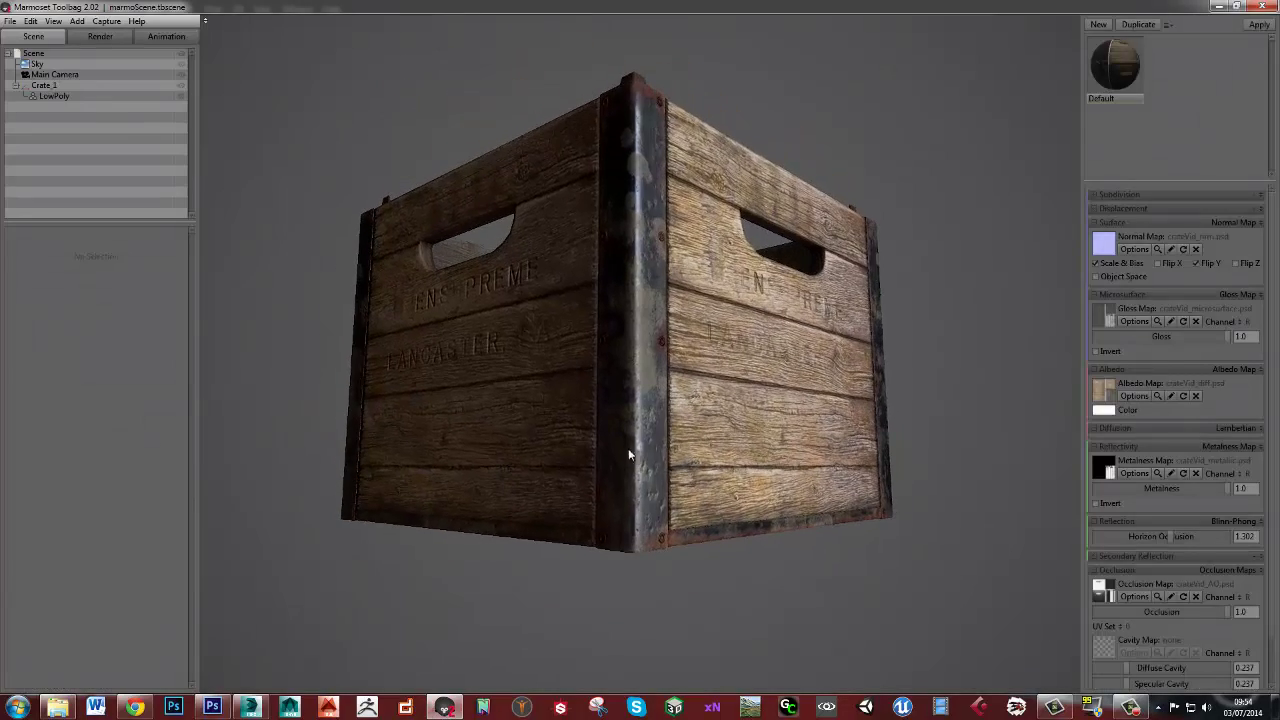
left_click_drag(606, 343, 575, 346)
key("alt+Tab")
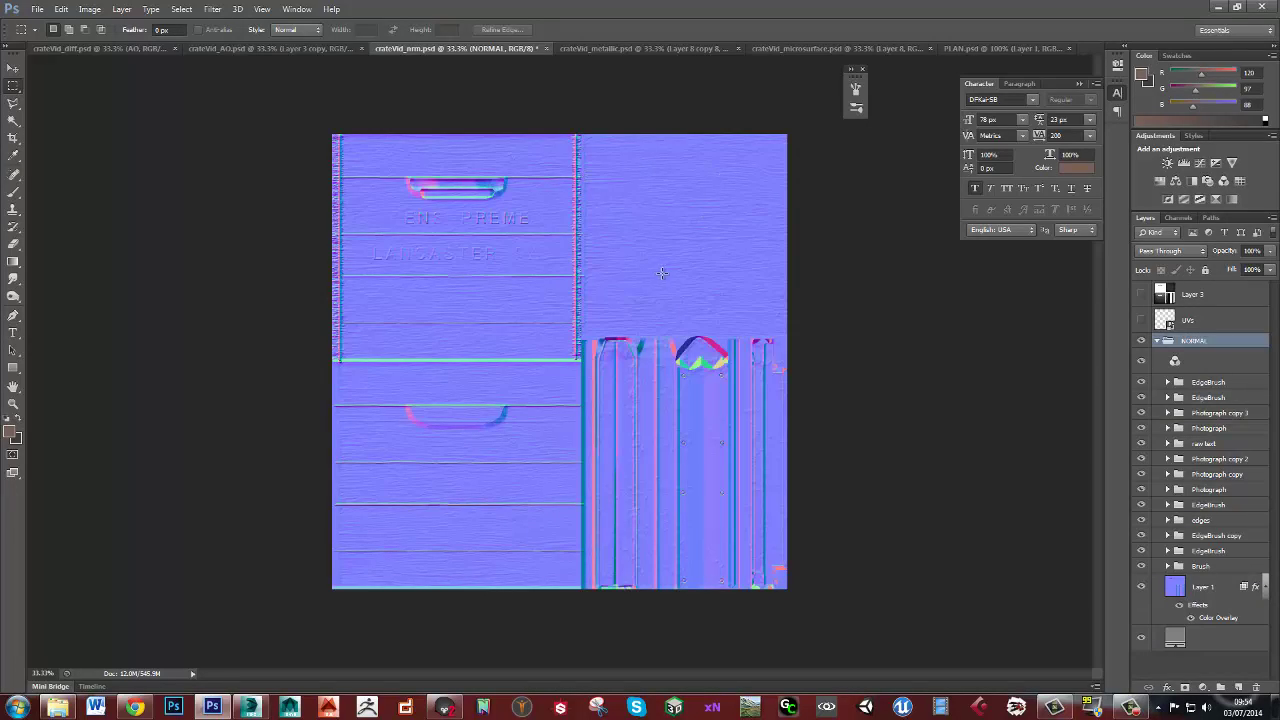
key("alt+Tab")
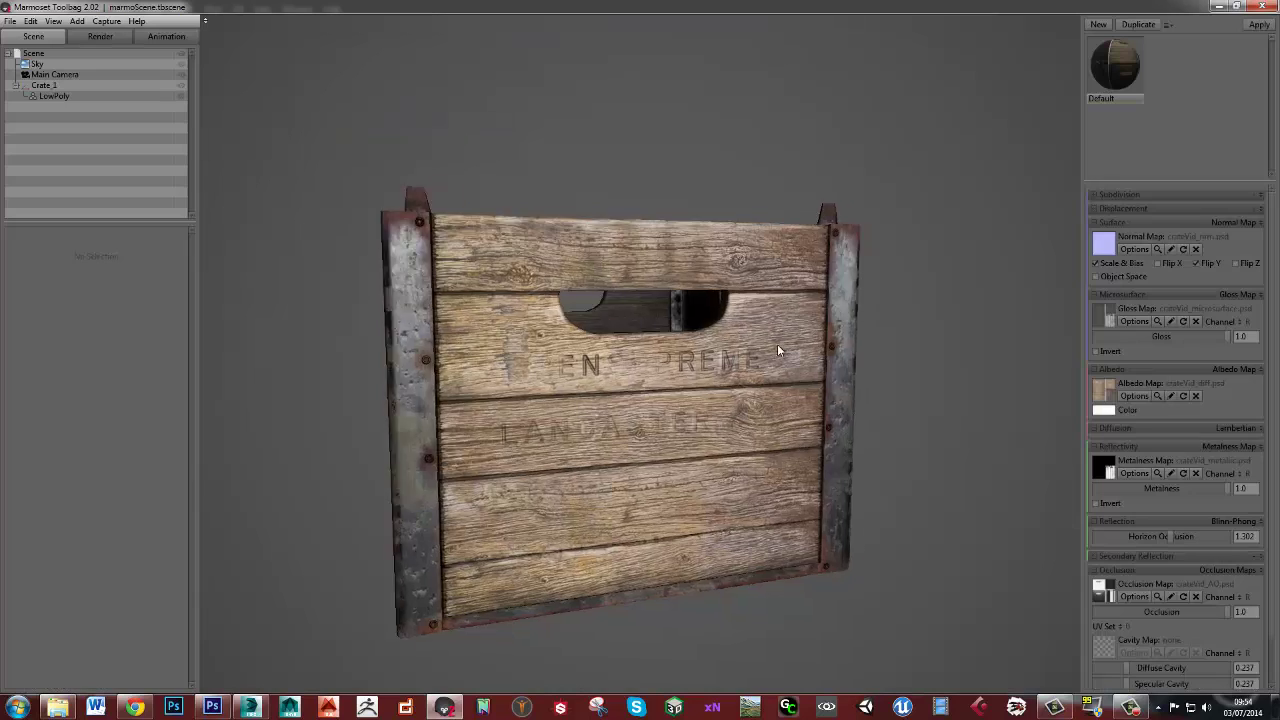
Examine the crate's metal corner strip and rivets in the render, and compare them with the normal map in Photoshop
left_click_drag(777, 344, 651, 271)
scroll(630, 282, "up", 6)
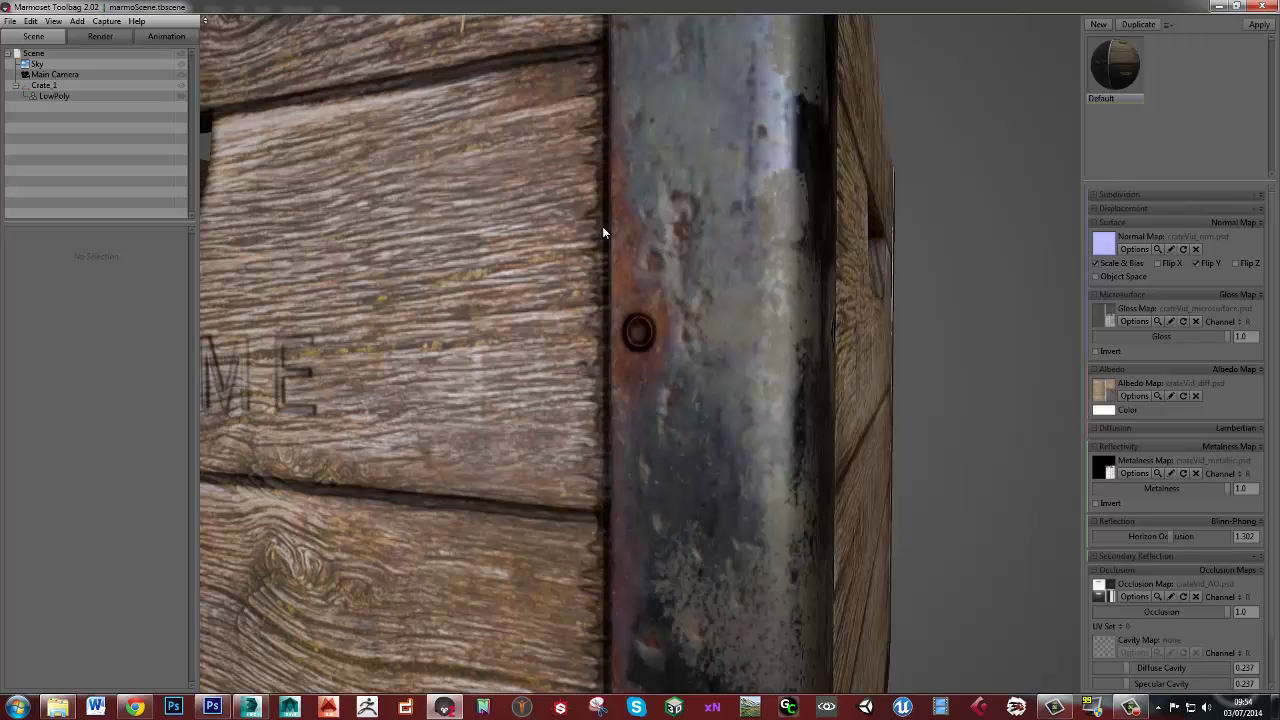
scroll(598, 471, "down", 10)
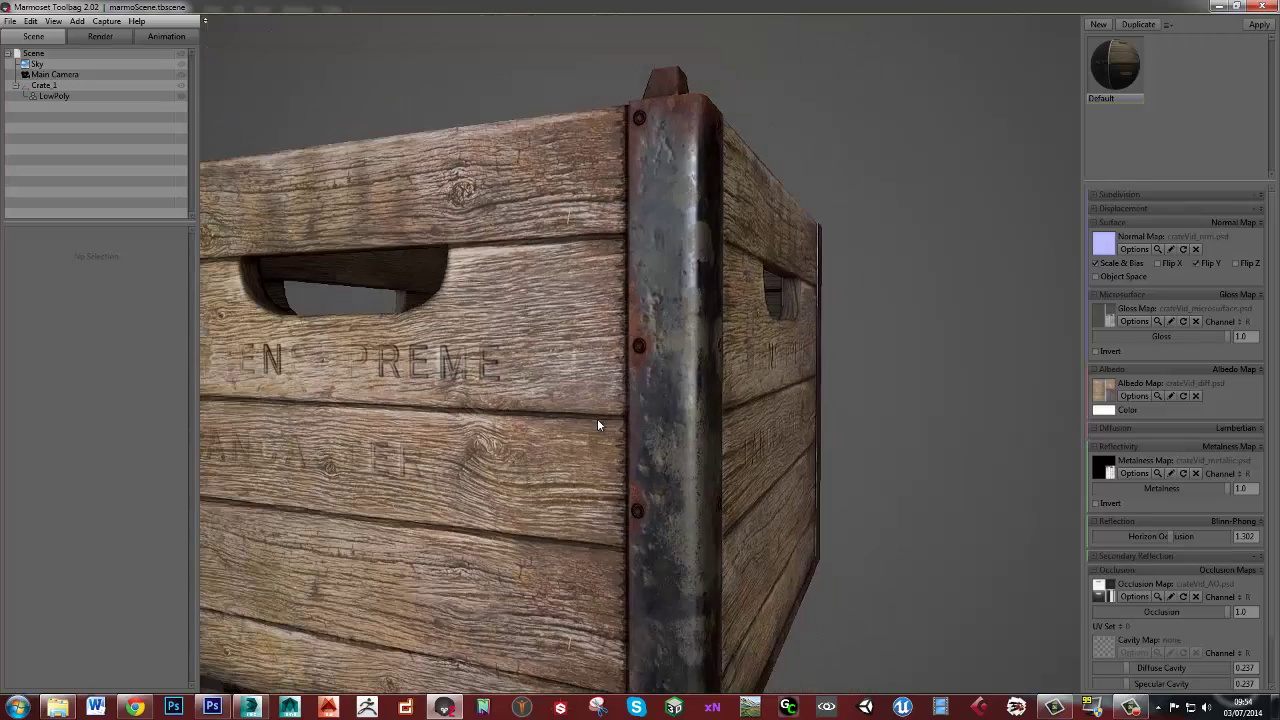
scroll(592, 400, "up", 3)
key("alt+Tab")
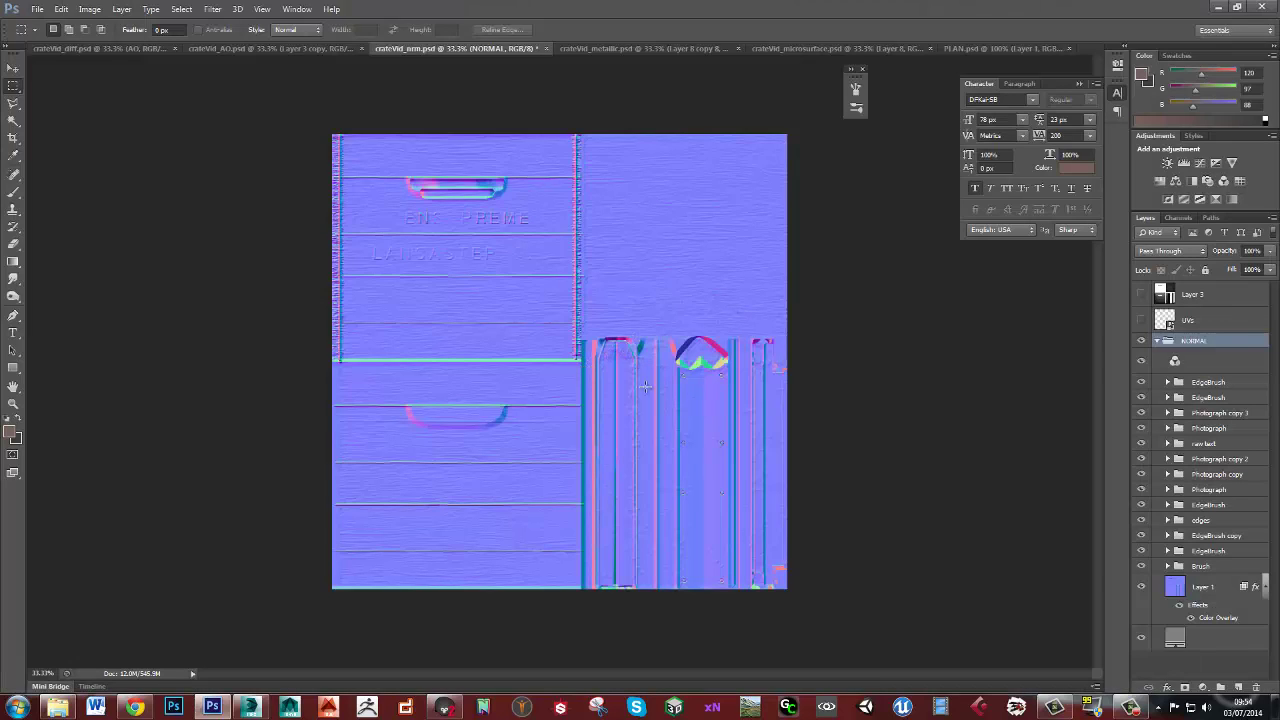
scroll(690, 407, "up", 1, "alt")
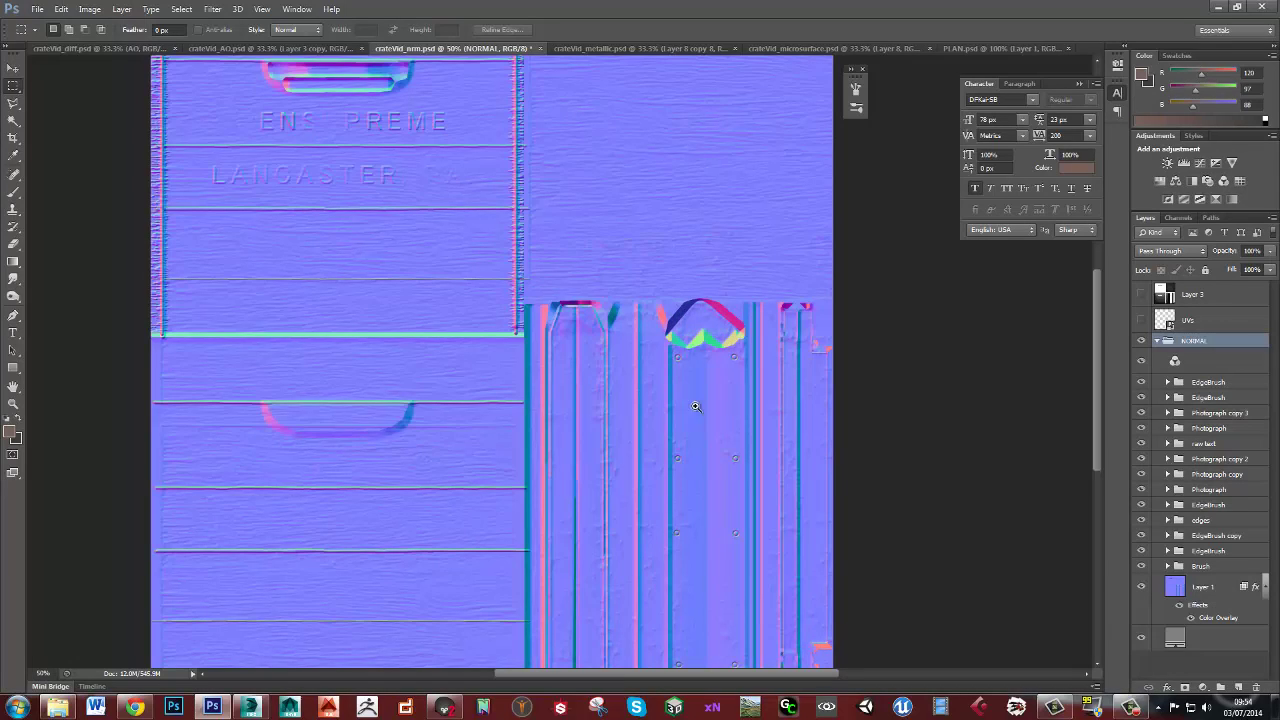
Return to Marmoset Toolbag and inspect the rivets, plank edges and corner strips, checking them against the normal map in Photoshop
key("alt+Tab")
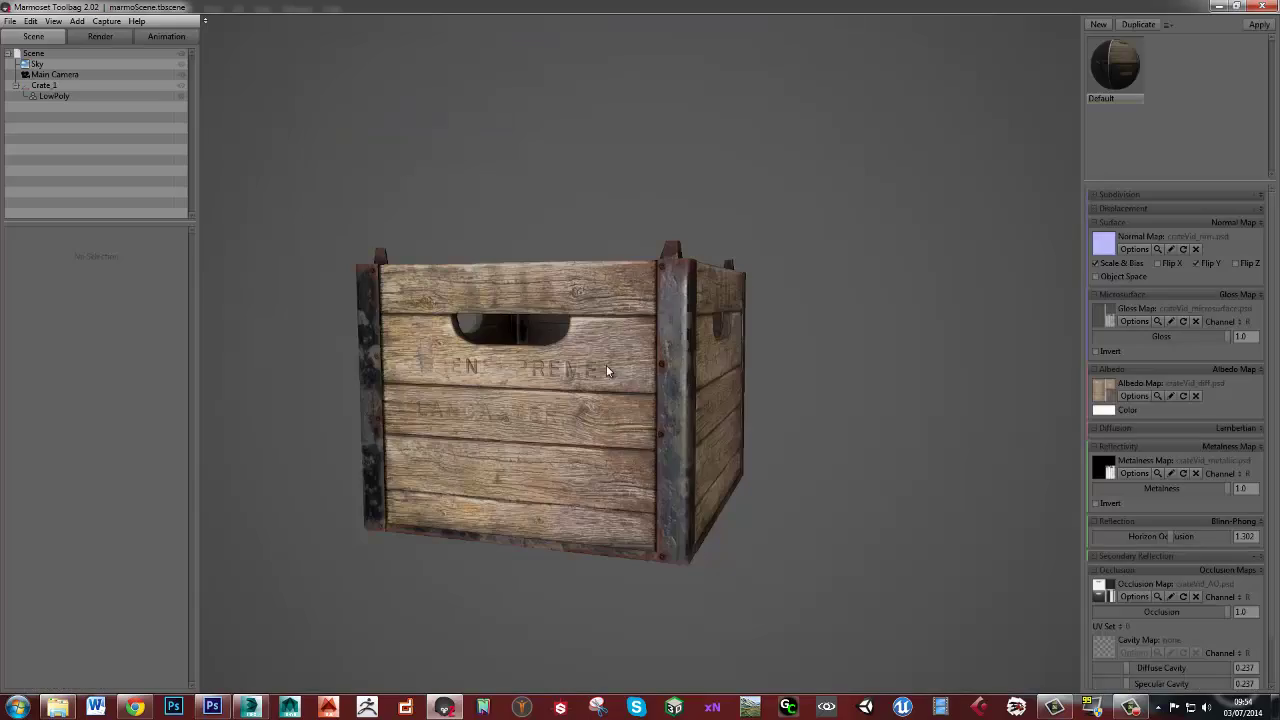
left_click_drag(615, 374, 698, 341, "alt")
right_click_drag(698, 341, 735, 418, "alt")
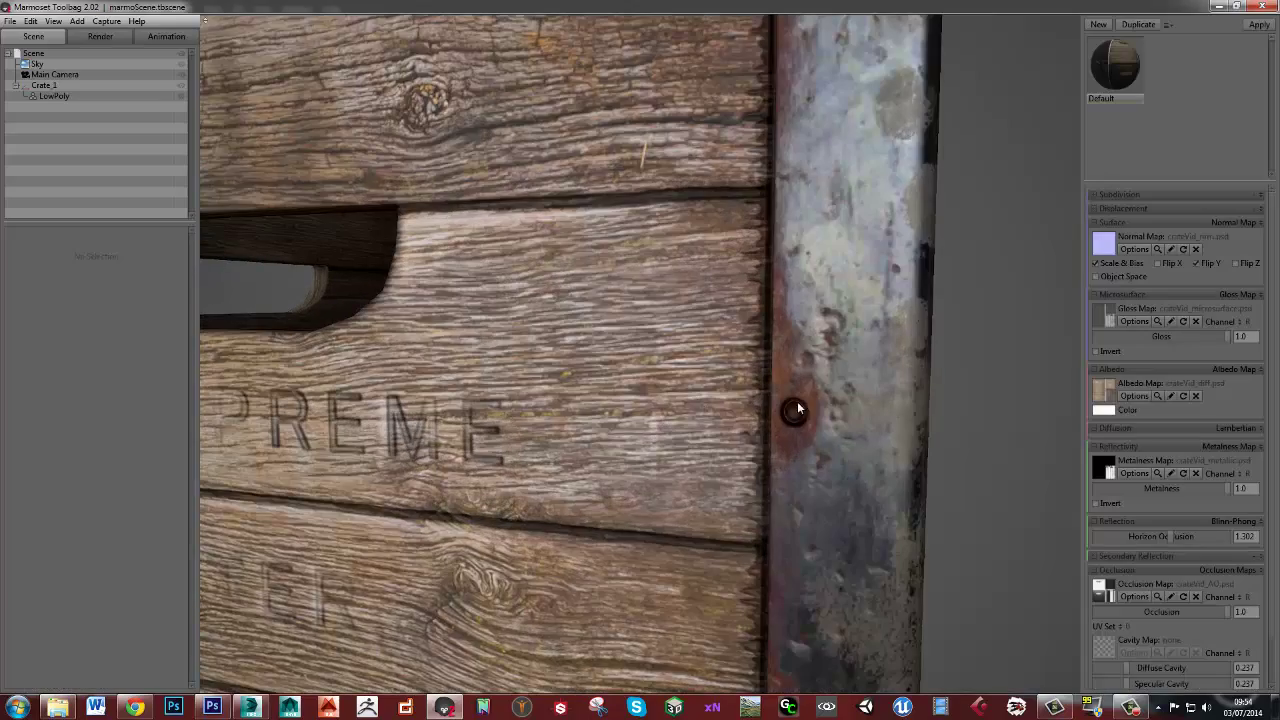
scroll(750, 415, "down", 5)
left_click_drag(718, 403, 661, 399)
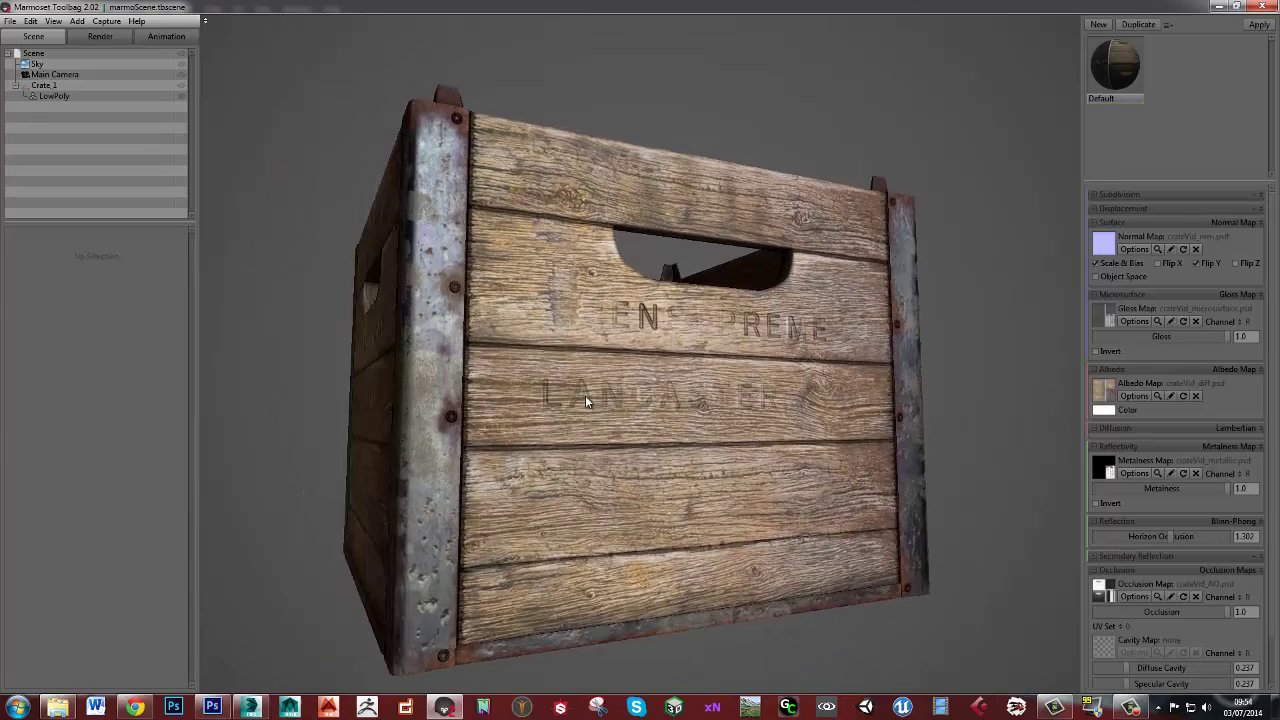
scroll(620, 416, "down", 3)
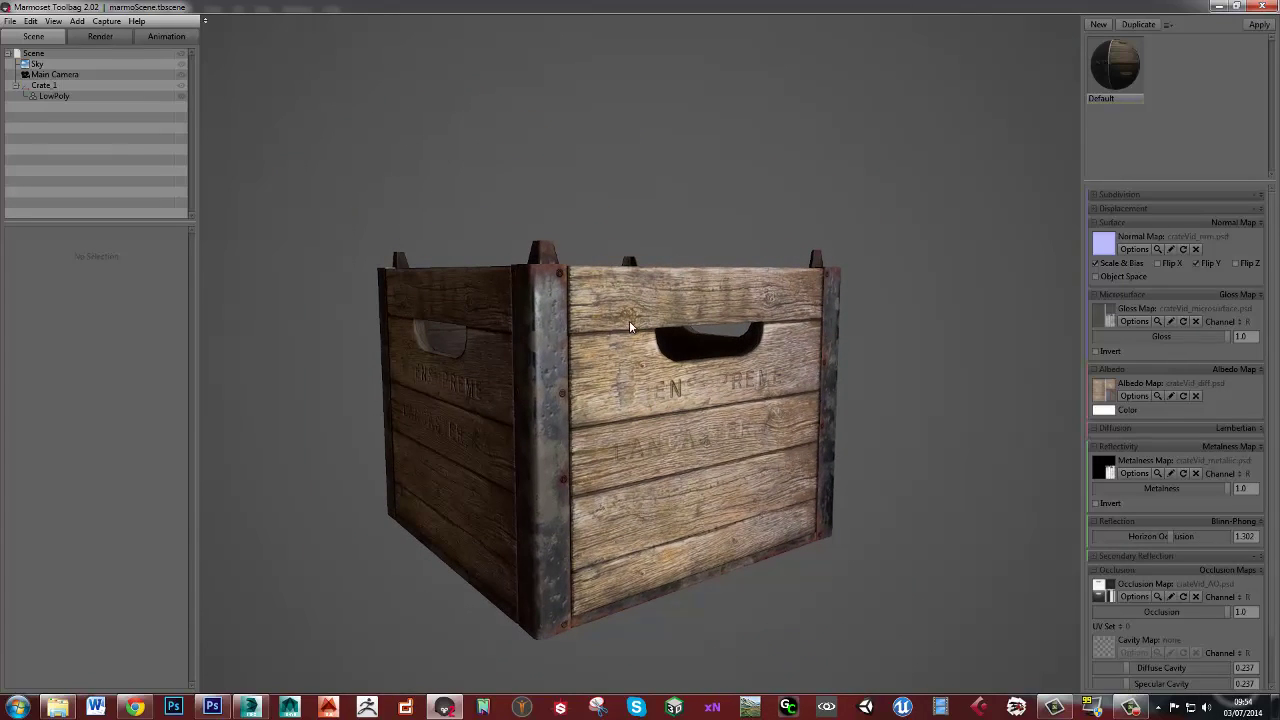
key("alt+Tab")
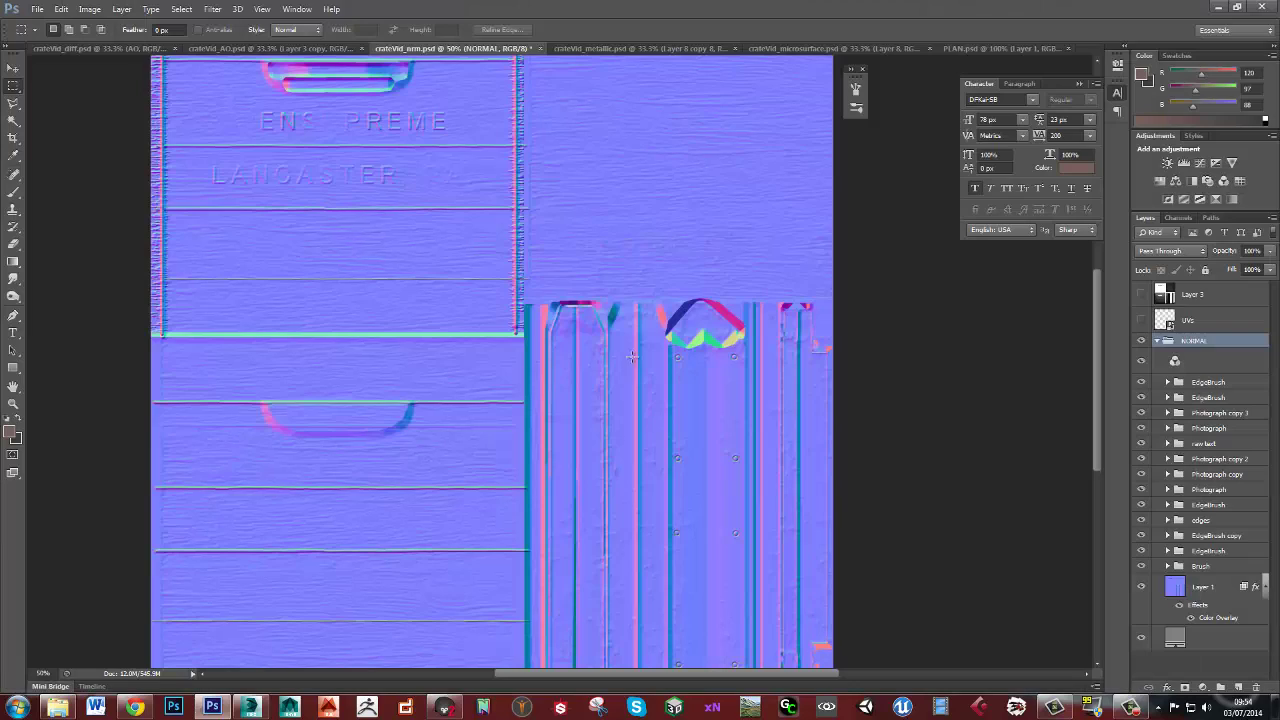
key("alt+Tab")
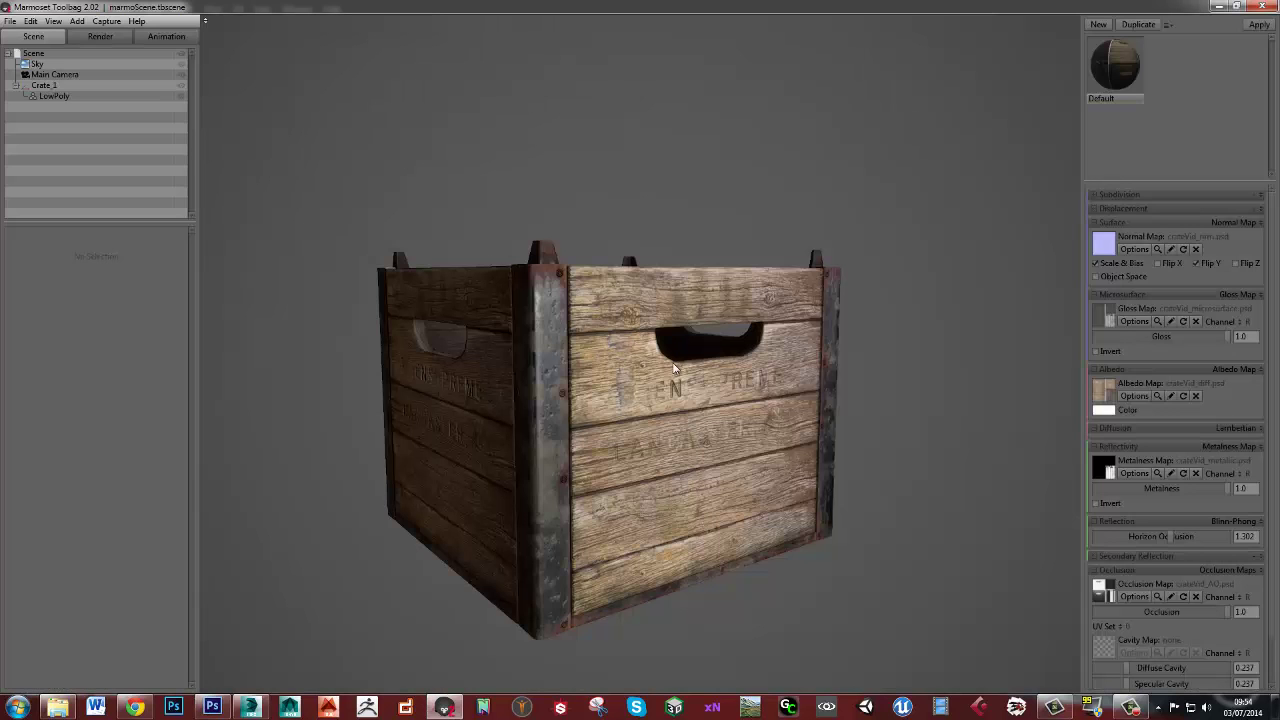
Inspect the engraved lettering and wood grain on the crate's front planks from several angles
left_click_drag(674, 369, 507, 325)
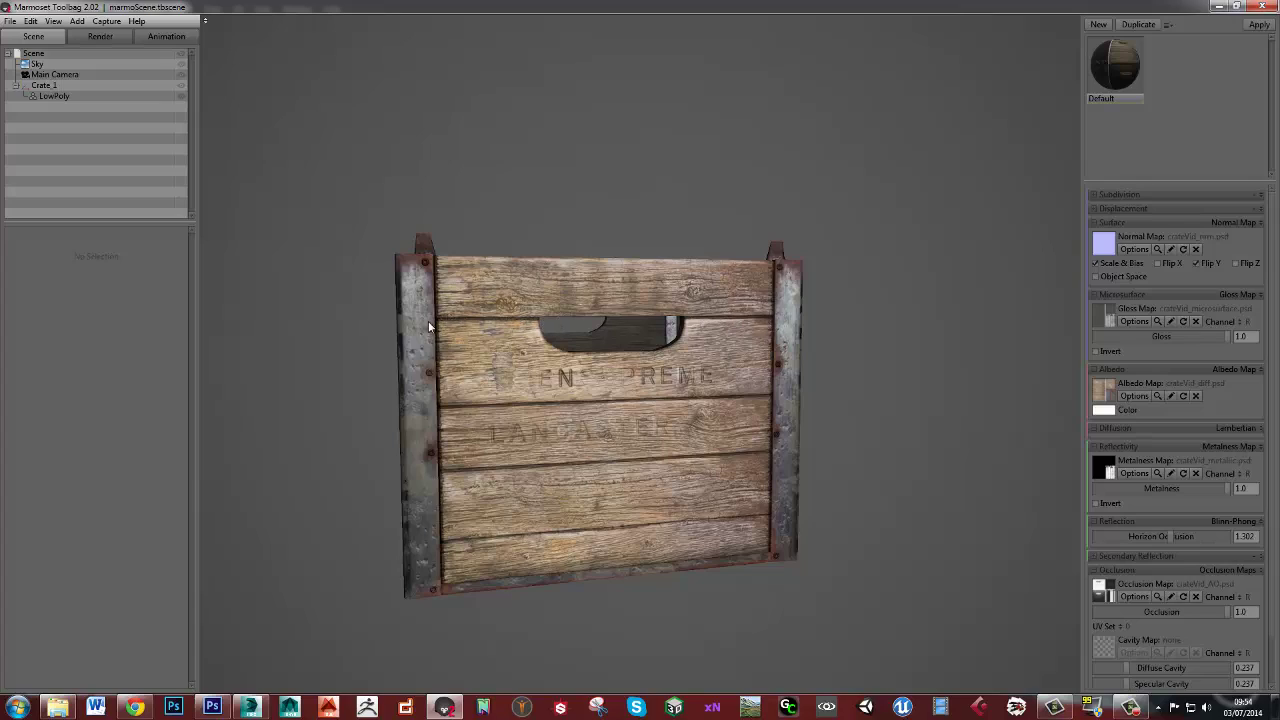
left_click_drag(656, 566, 663, 403)
right_click_drag(663, 403, 650, 450)
left_click_drag(651, 455, 637, 457)
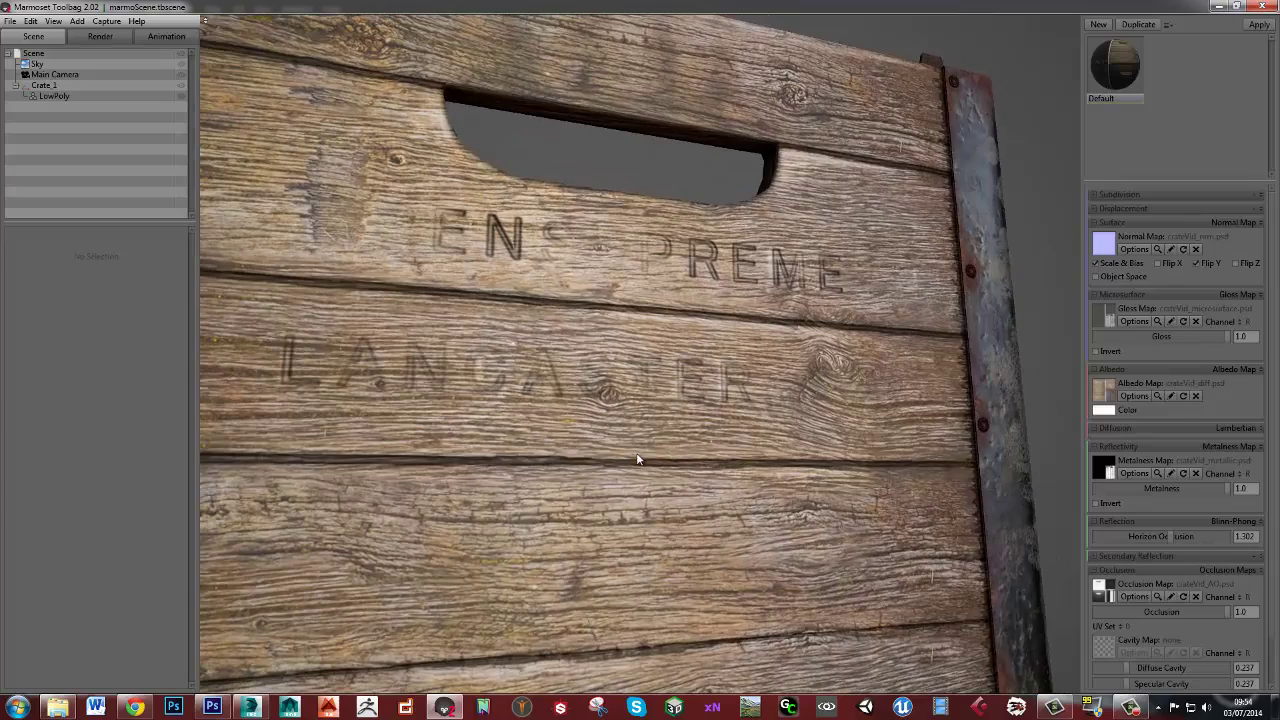
right_click_drag(623, 489, 622, 405)
left_click_drag(622, 405, 546, 400)
scroll(540, 366, "up", 5)
scroll(540, 366, "up", 2)
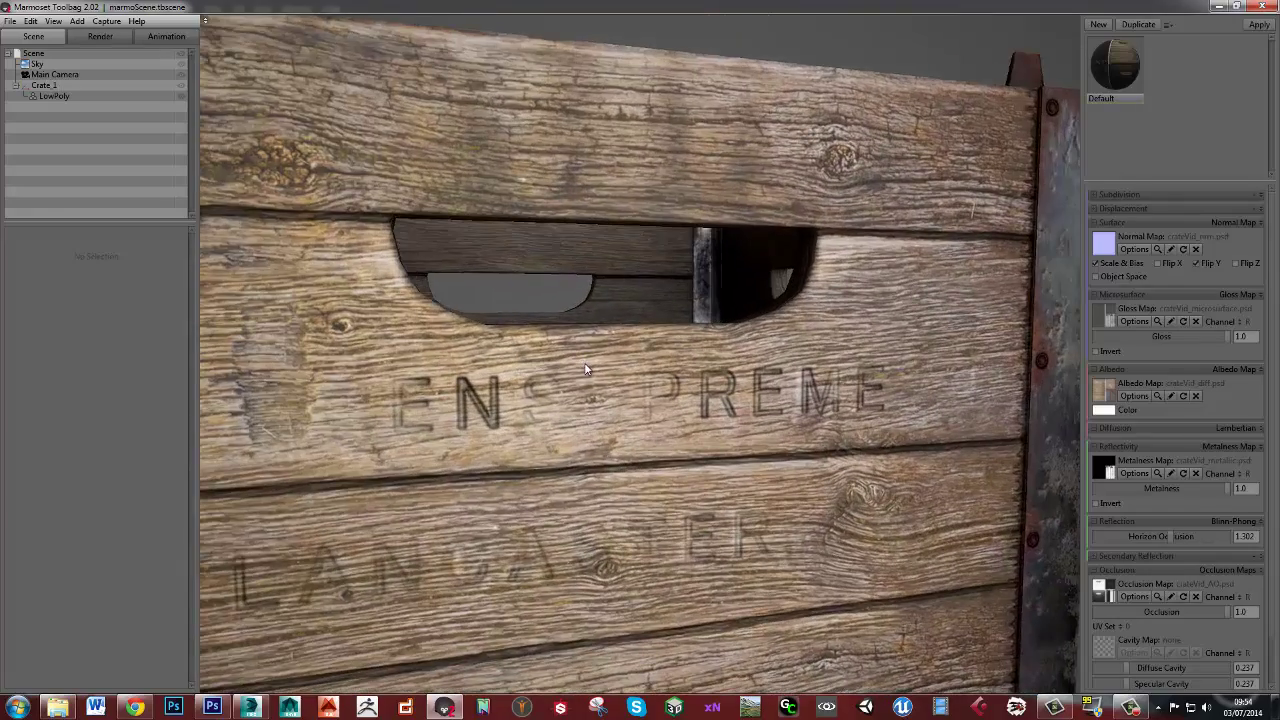
Examine the handle cutout, upper planks and rusted metal corner up close, and view the whole crate
left_click_drag(584, 362, 548, 361)
middle_click_drag(630, 175, 589, 288)
scroll(590, 292, "up", 3)
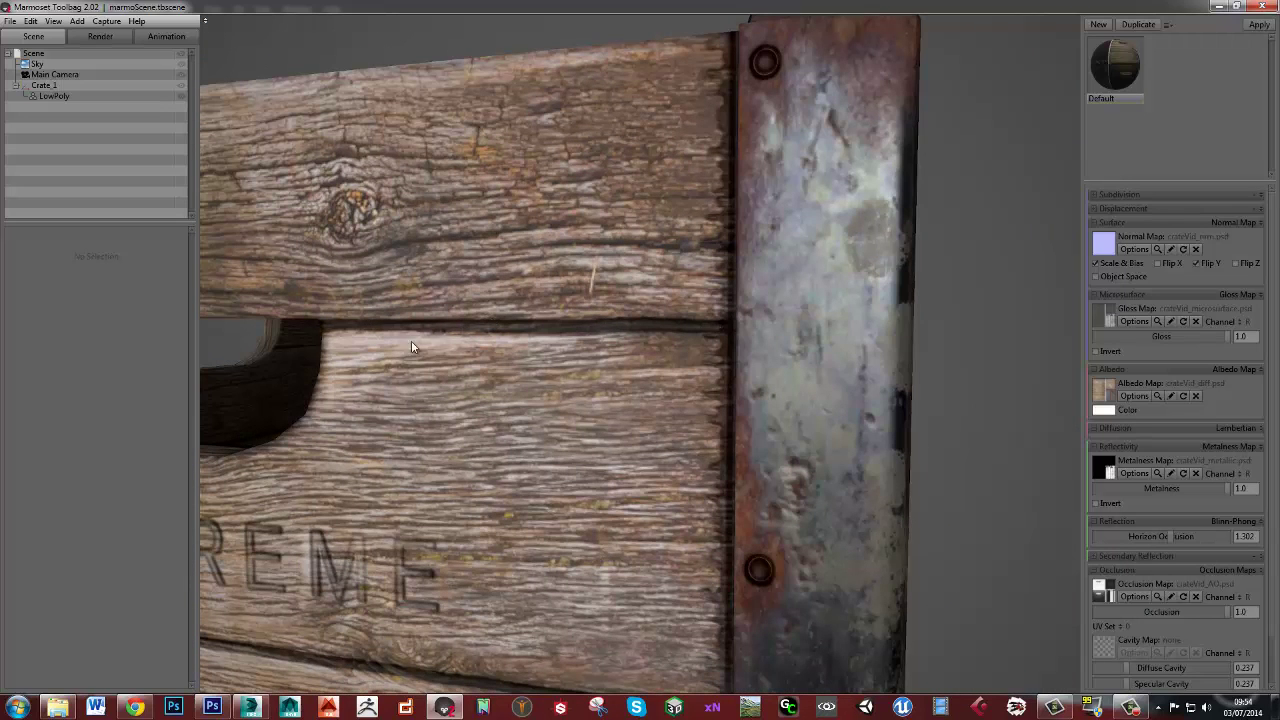
scroll(528, 508, "down", 5)
left_click_drag(522, 471, 557, 474)
scroll(683, 496, "down", 2)
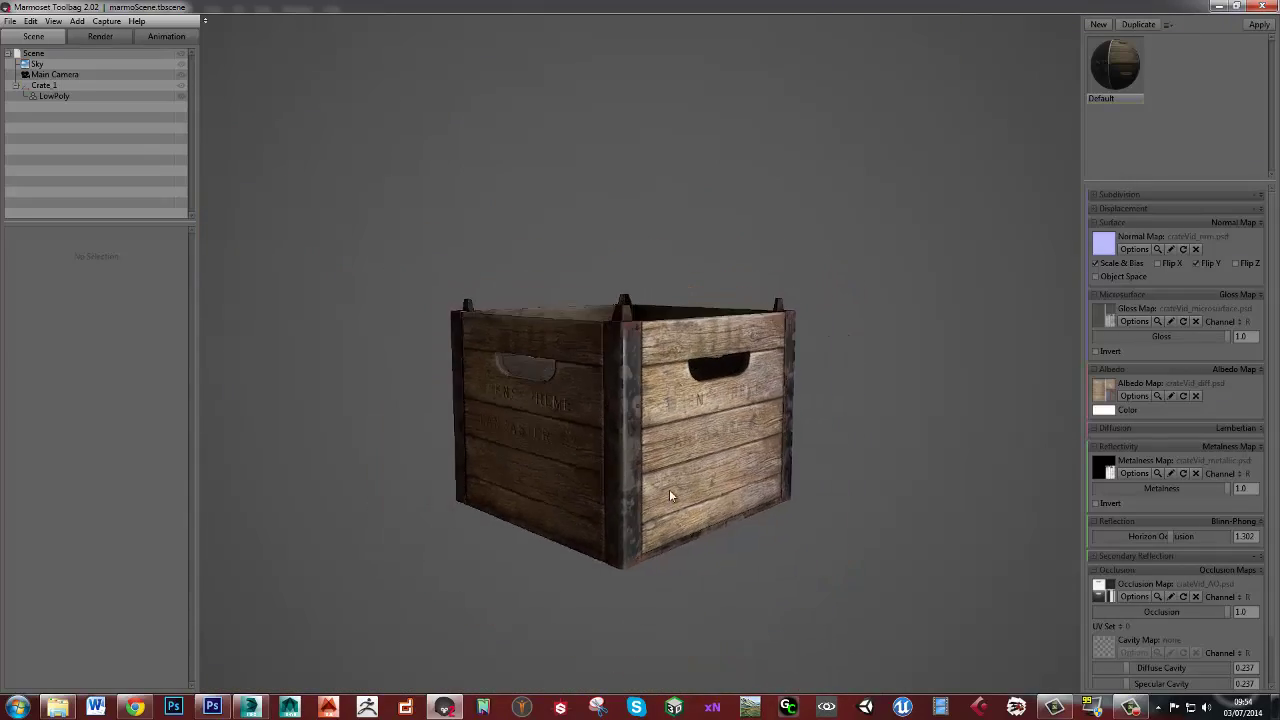
left_click_drag(670, 491, 601, 446)
scroll(601, 446, "up", 3)
left_click_drag(562, 491, 593, 434)
Switch to Photoshop, check the texture section of PLAN.psd, and hide the AO group in crateVid_diff.psd
key("alt+Tab")
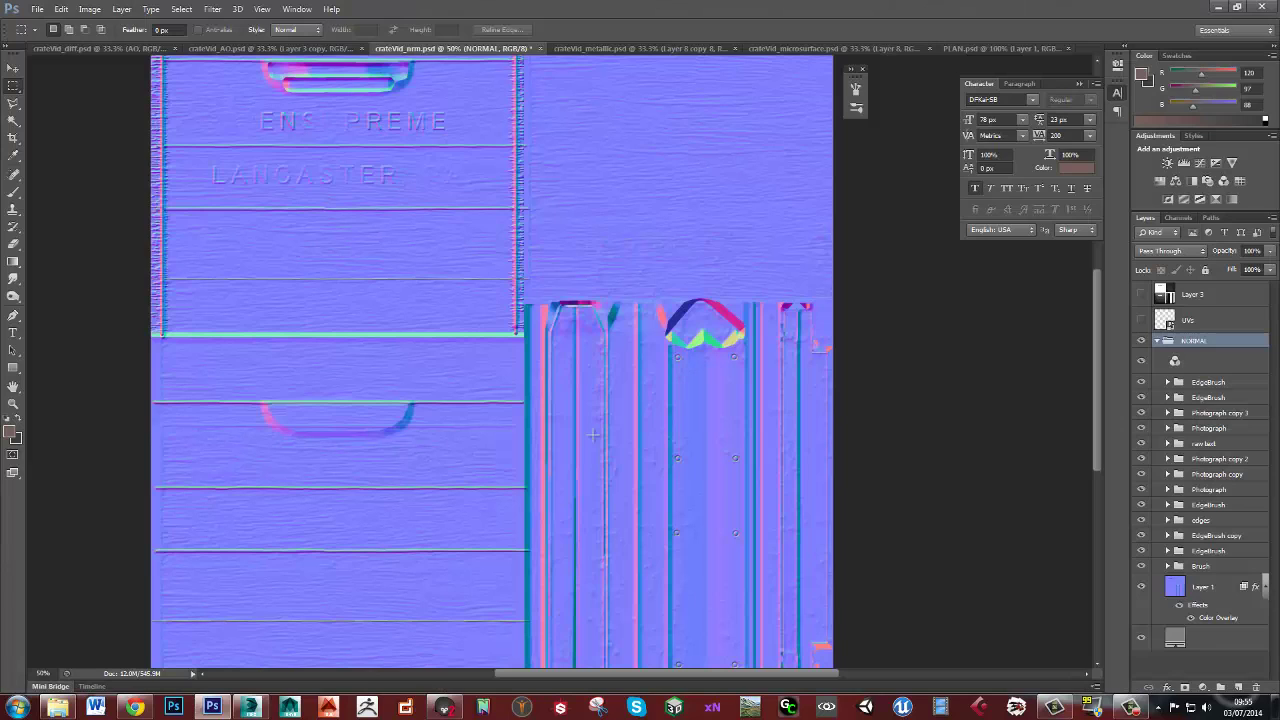
left_click(985, 48)
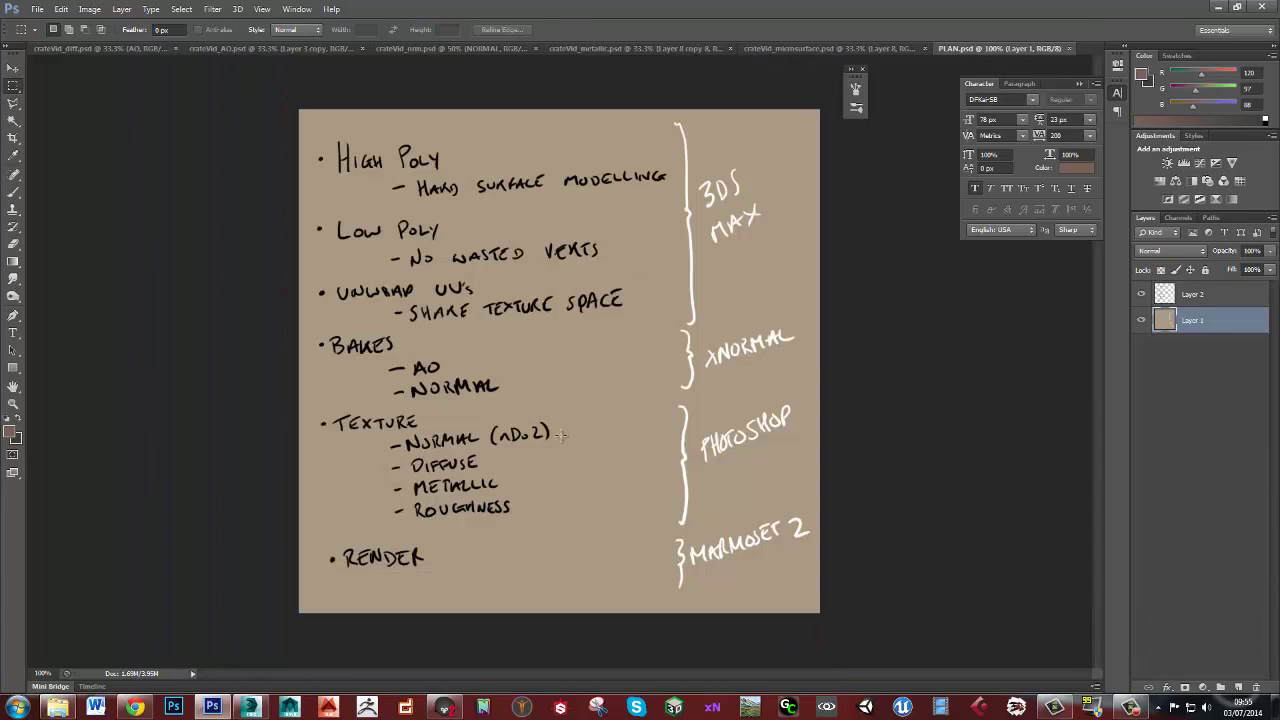
left_click(100, 48)
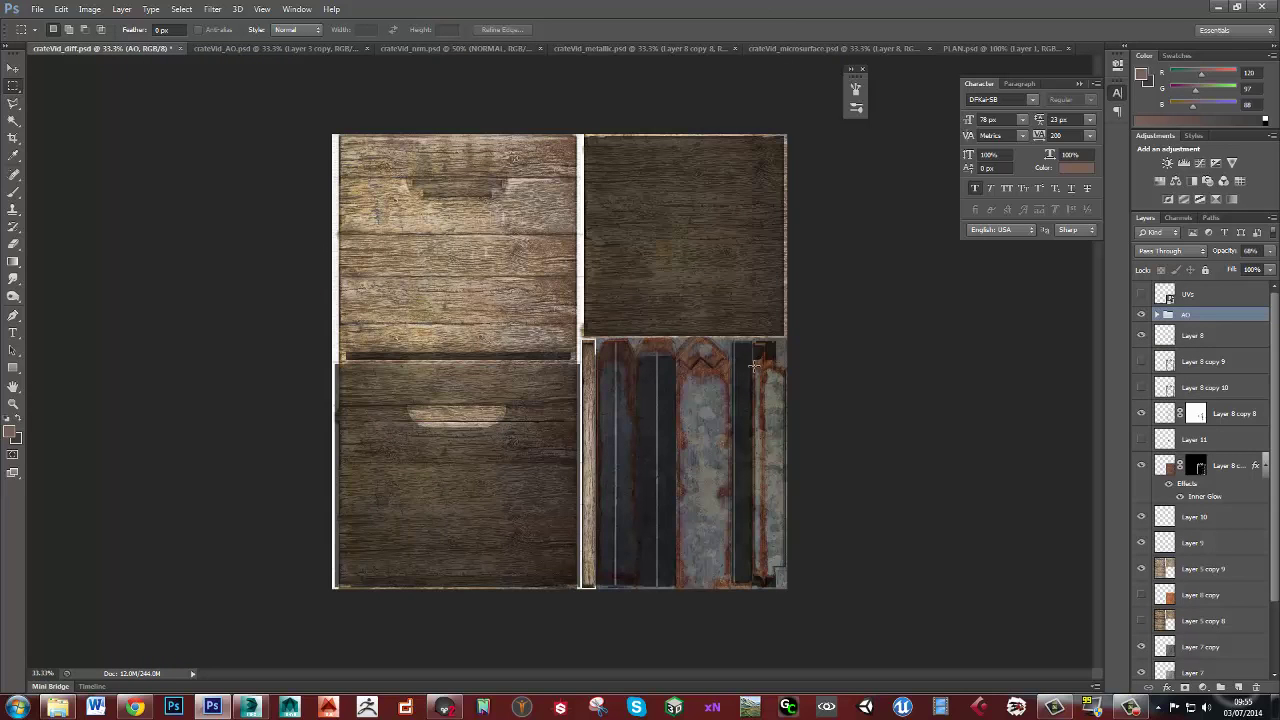
scroll(1272, 370, "down", 1)
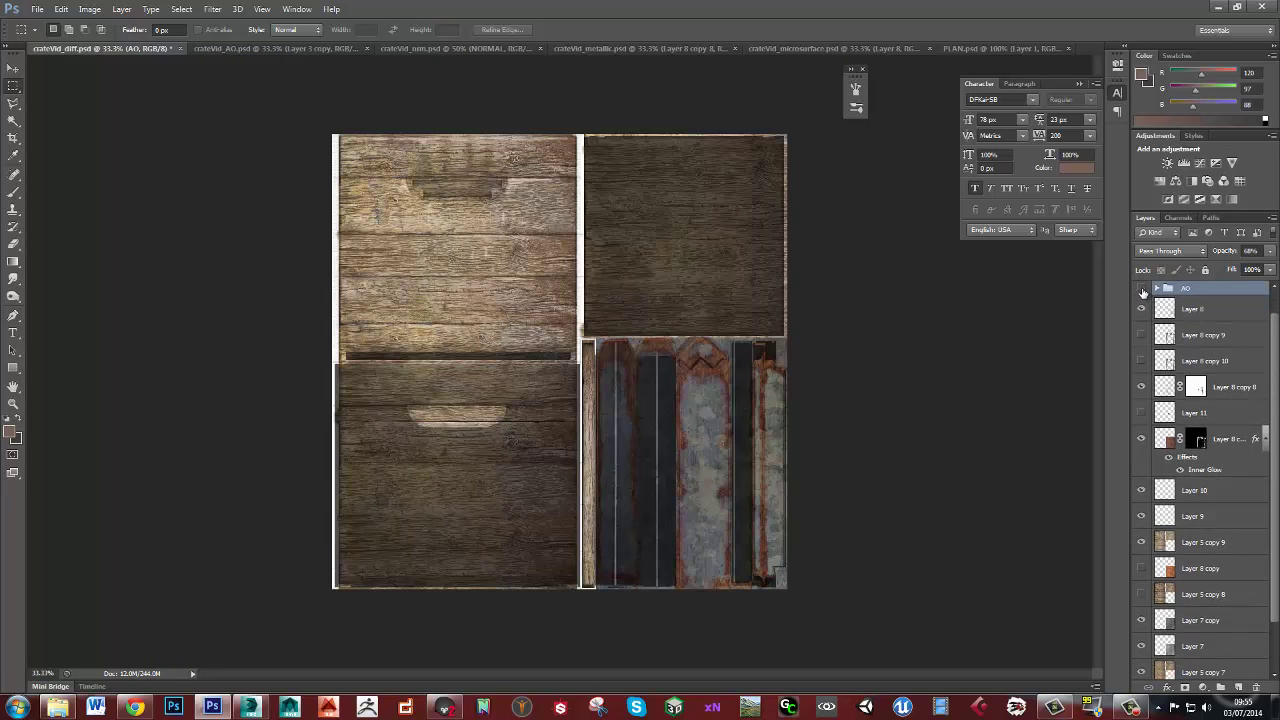
left_click(1142, 289)
scroll(1272, 383, "down", 2)
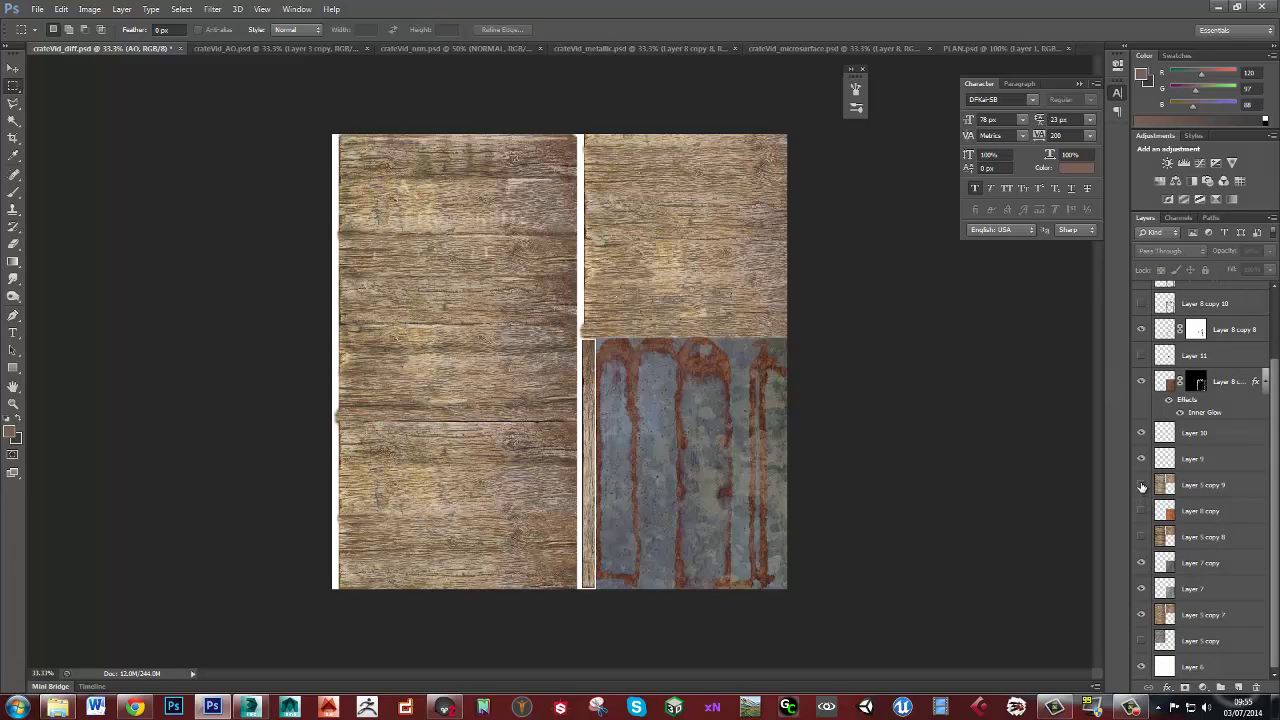
Hide Layer 5 copy 9, Layer 9, Layer 10, the masked rust layer and Layer 8 copy 8 in the diffuse texture
left_click(1142, 485)
left_click(1142, 433)
left_click(1142, 381)
left_click(1142, 329)
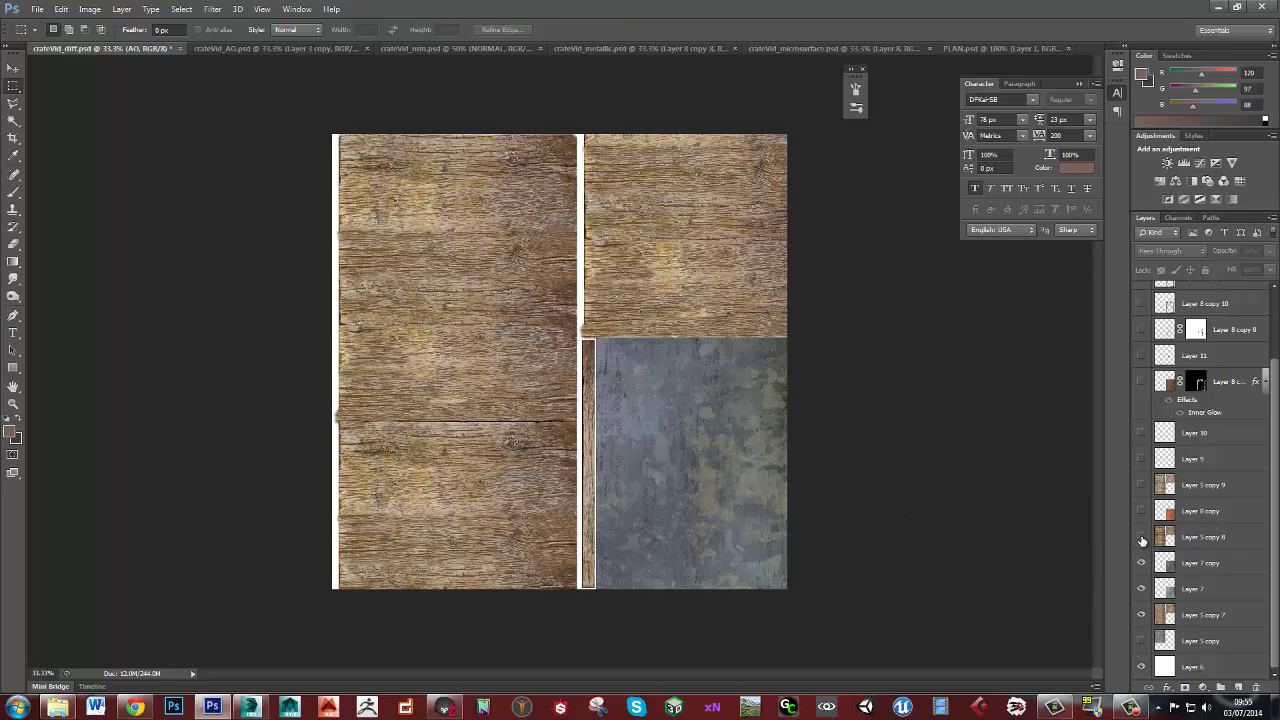
Show Layer 5 copy 9 and the masked rust layer with the Inner Glow effect again
left_click(1141, 486)
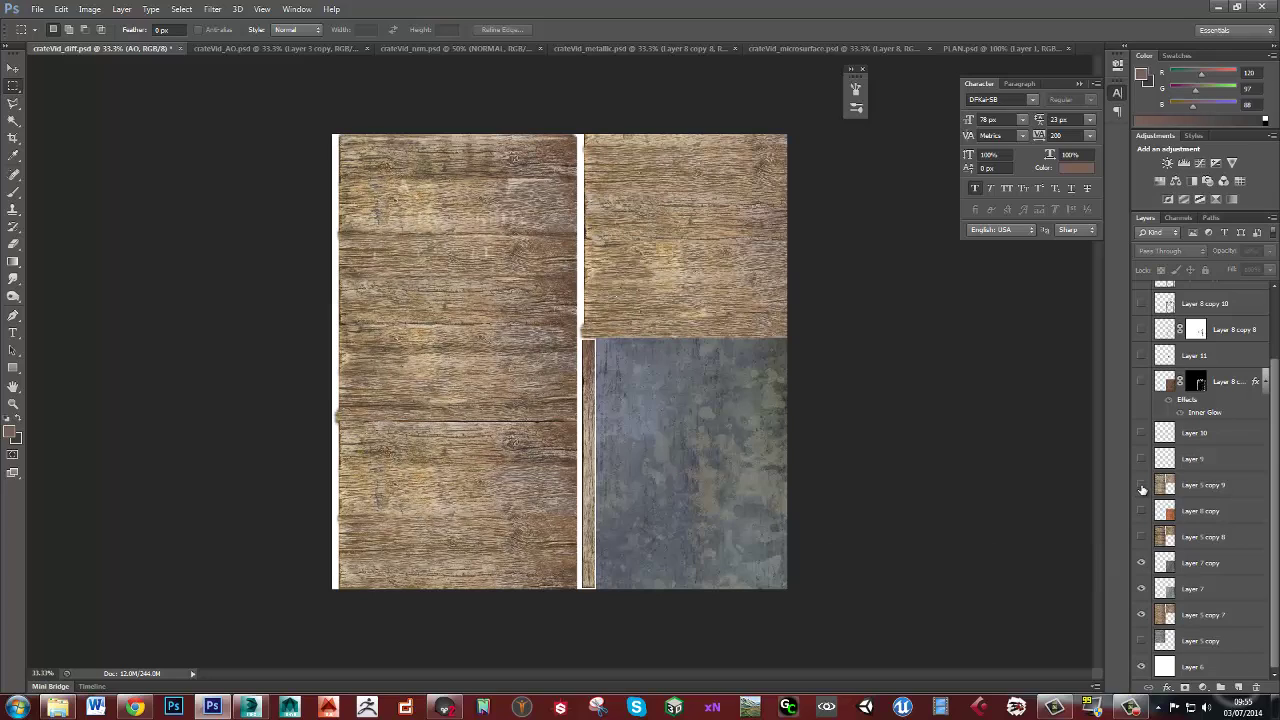
left_click(1142, 489)
left_click(1142, 383)
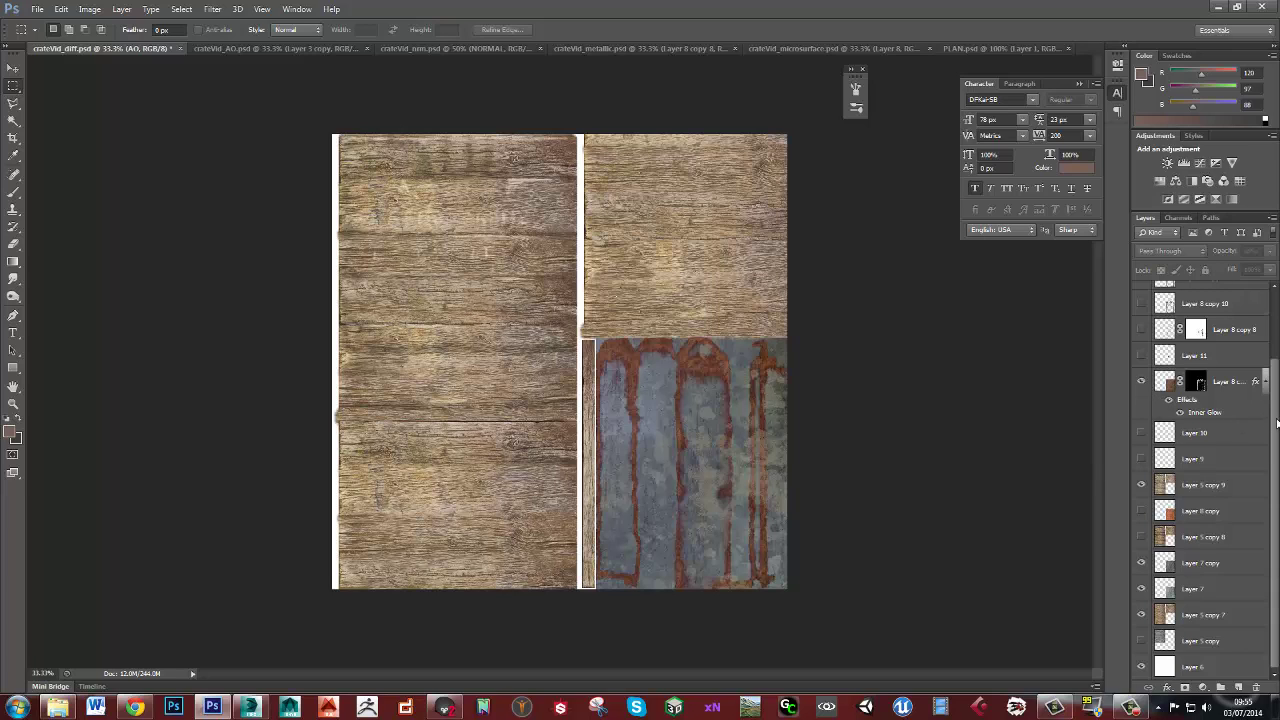
Show Layer 8 copy 8, preview Layer 11 and Layer 8 copy 10, and look through the diffuse texture's layer stack
left_click_drag(1276, 423, 1276, 375)
left_click(1141, 416)
left_click(1141, 416)
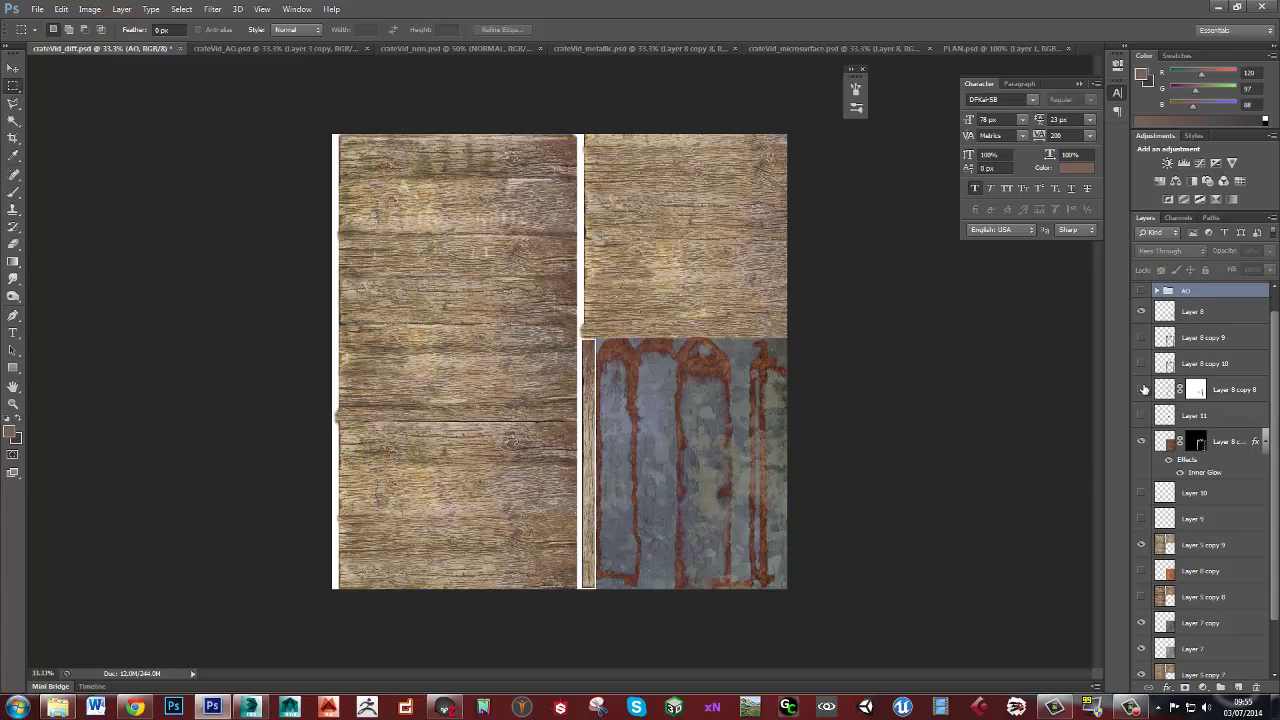
left_click(1142, 390)
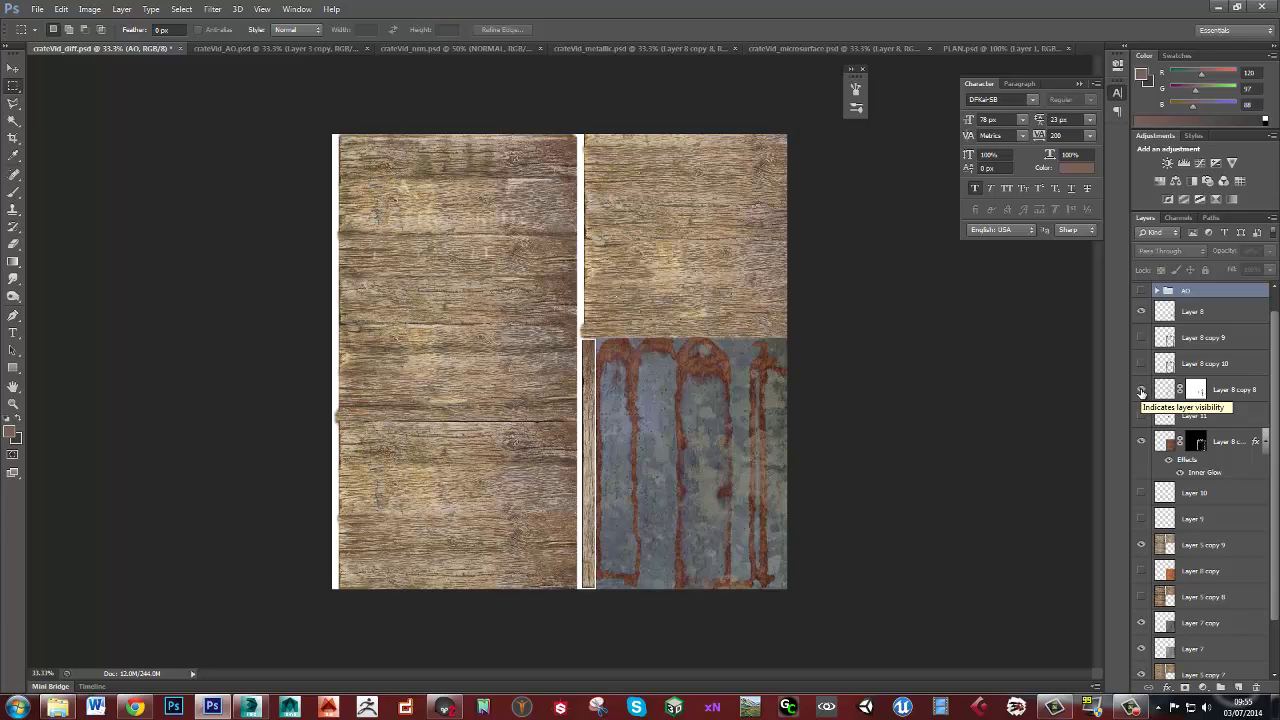
left_click(1143, 364)
left_click(1143, 364)
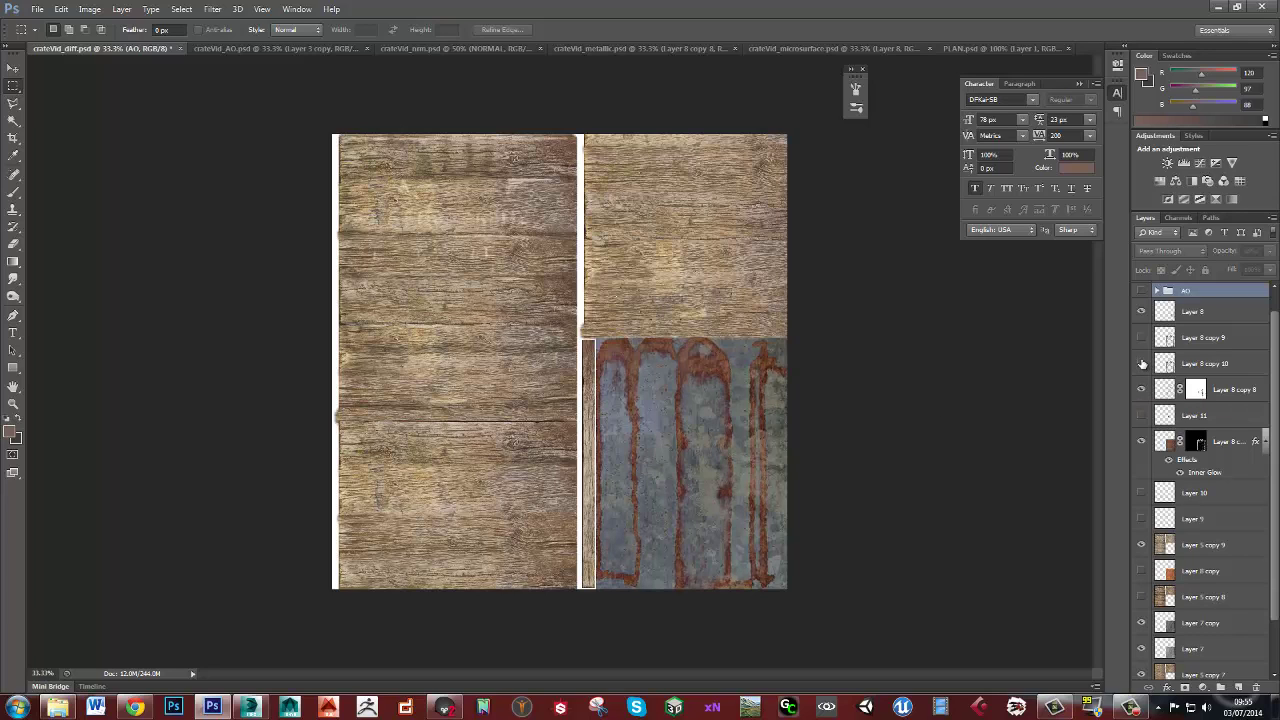
scroll(1277, 415, "up", 1)
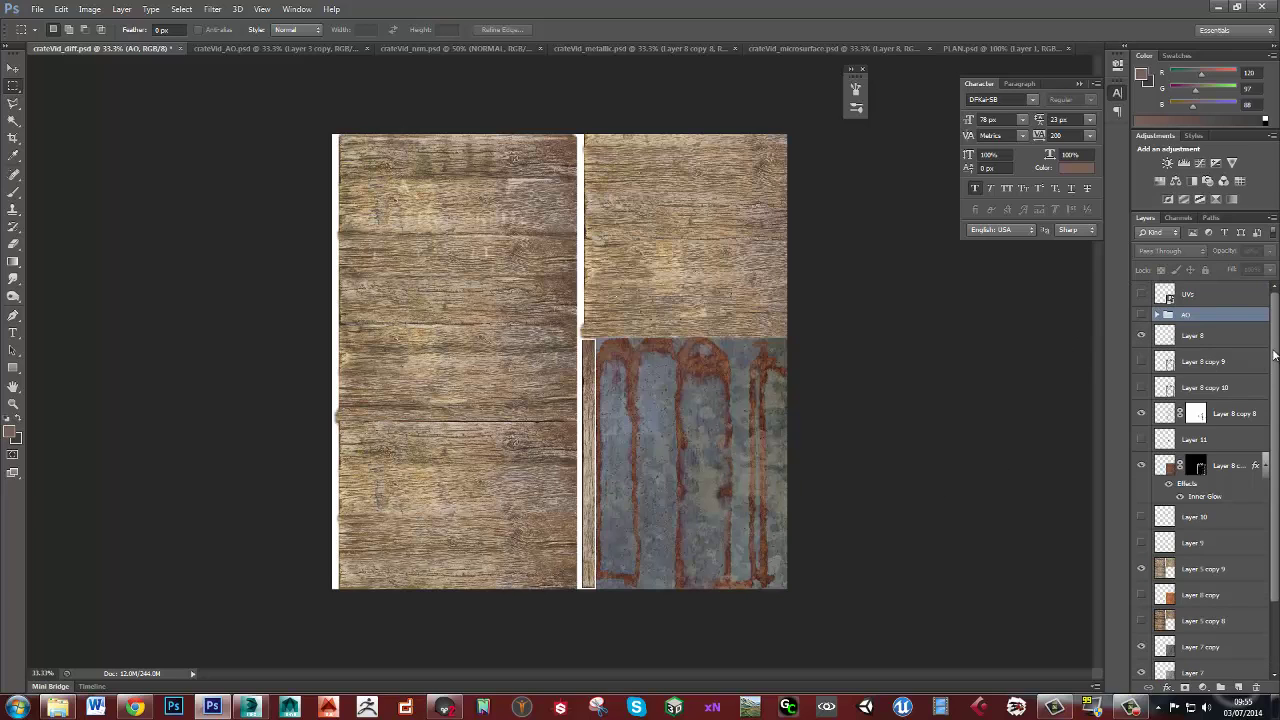
scroll(1274, 387, "down", 3)
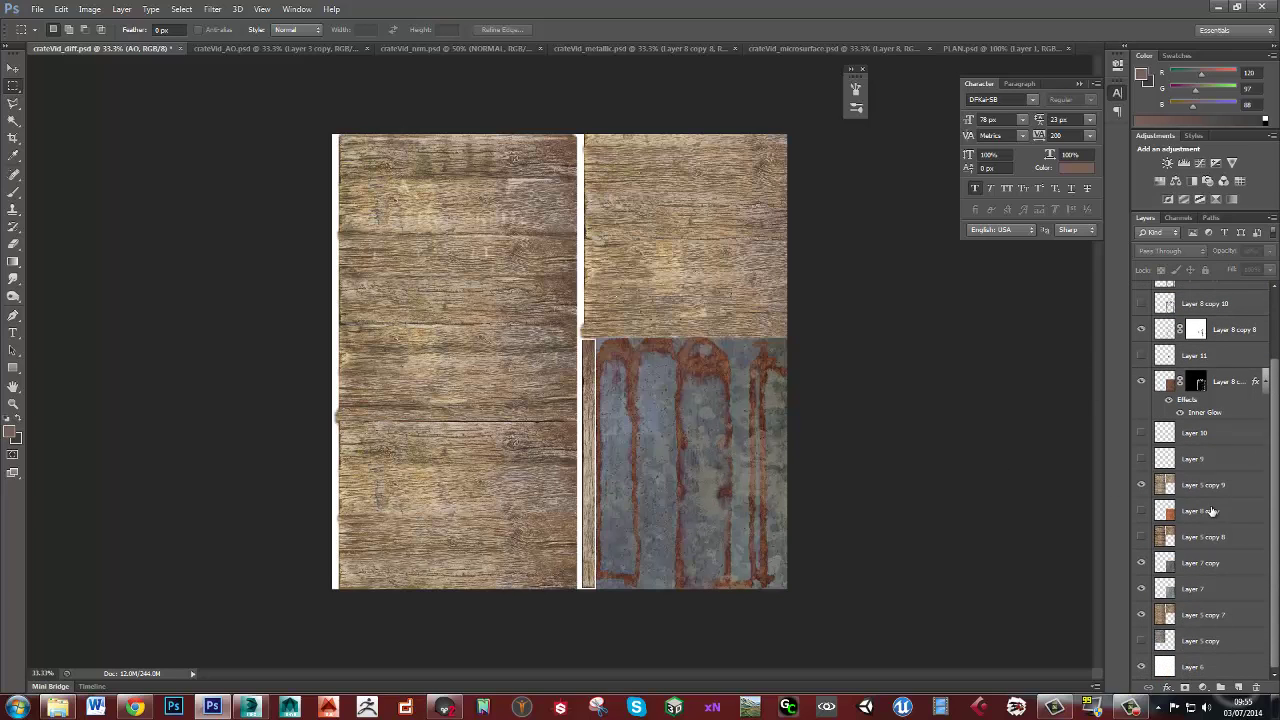
scroll(1236, 466, "up", 3)
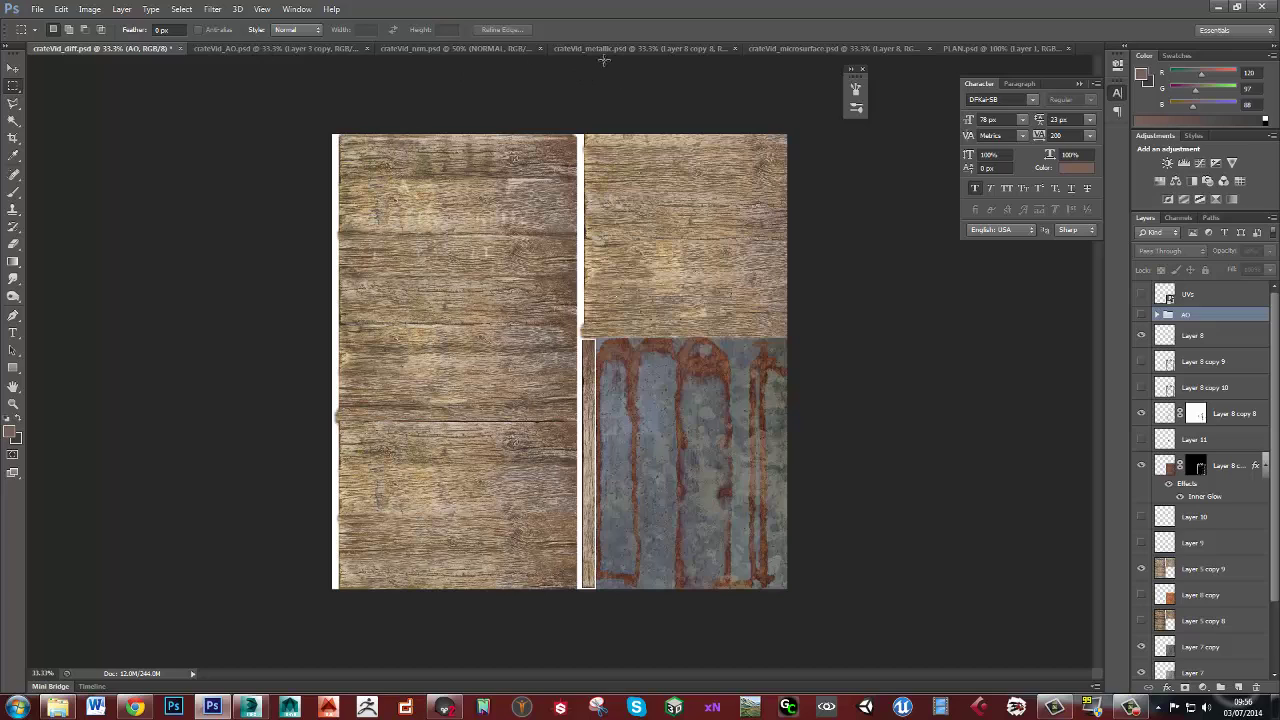
Show Layer 3, Layer 3 copy and Layer 4 in crateVid_AO.psd
left_click(280, 47)
left_click(1141, 424)
left_click(1141, 398)
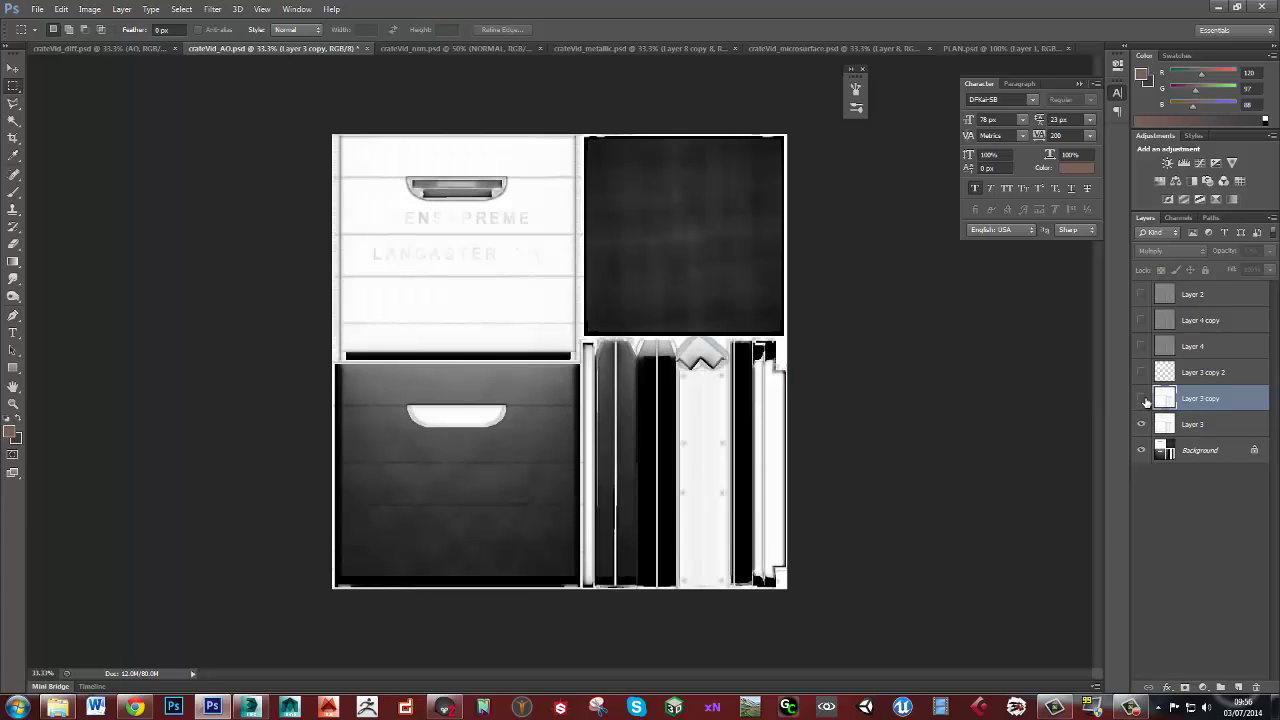
left_click(1141, 372)
left_click(1141, 346)
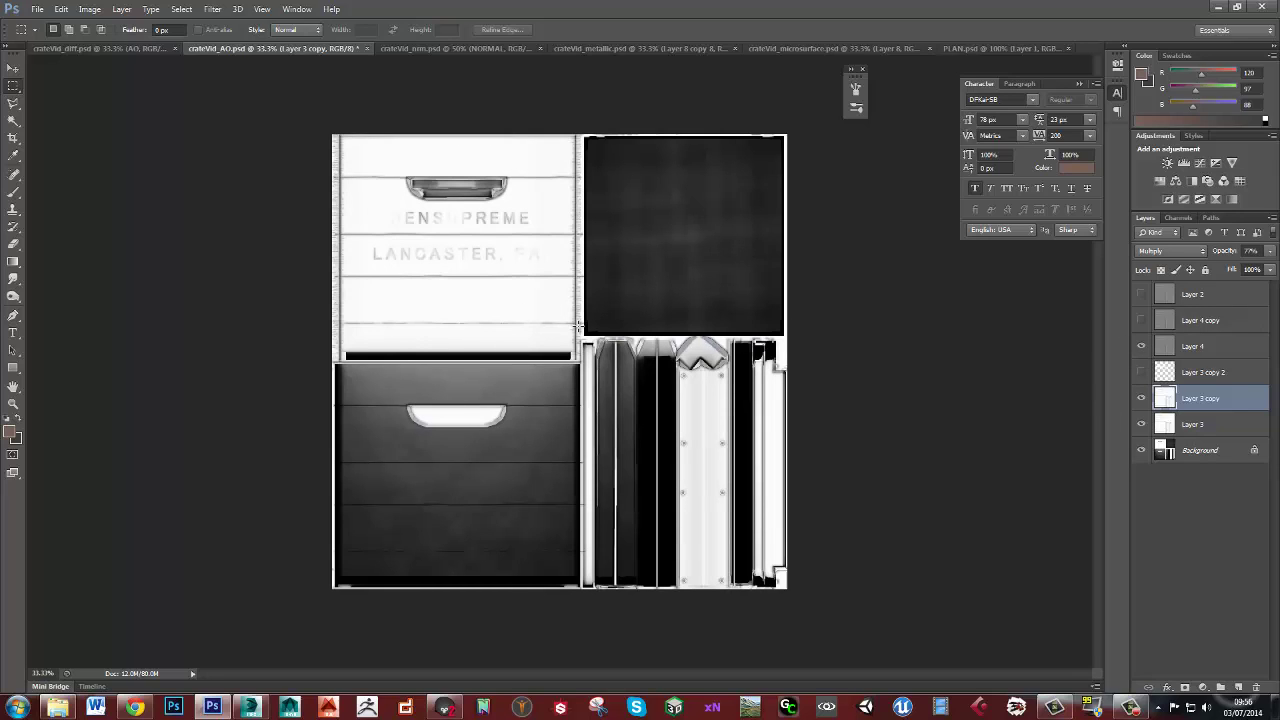
Compare the maps in crateVid_metallic.psd and crateVid_microsurface.psd, and switch back to Marmoset Toolbag
left_click(658, 49)
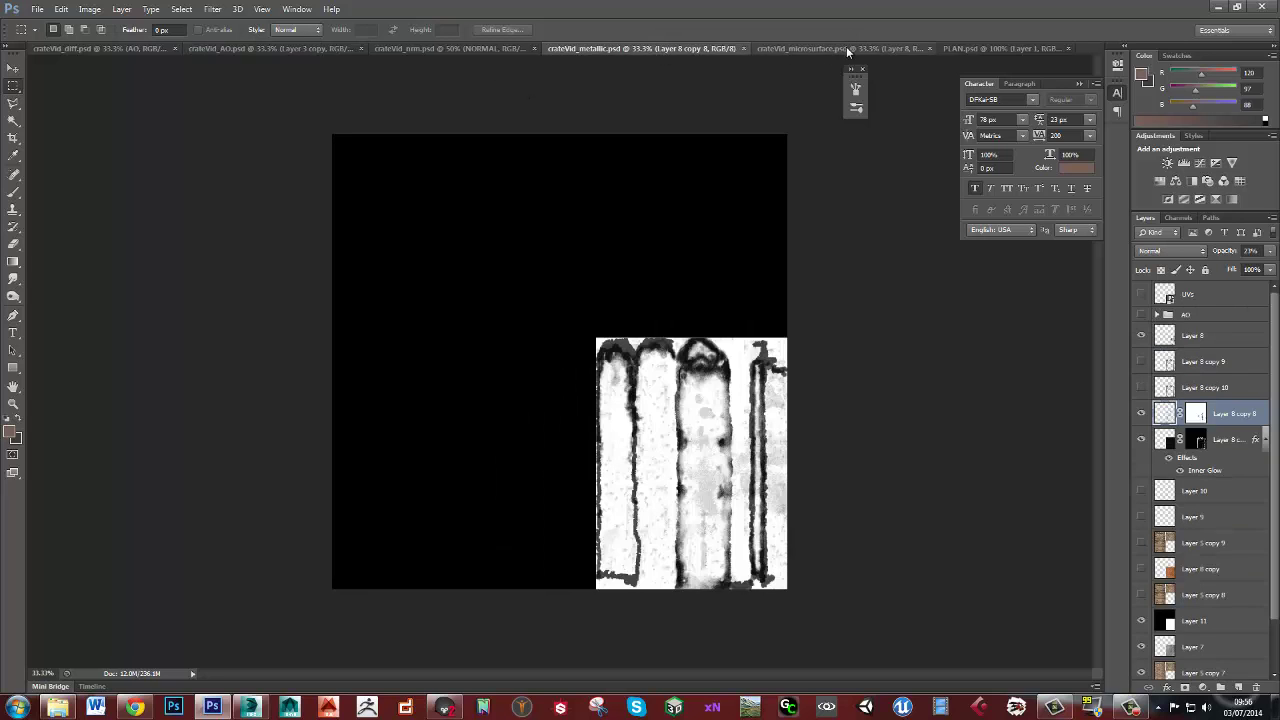
left_click(846, 46)
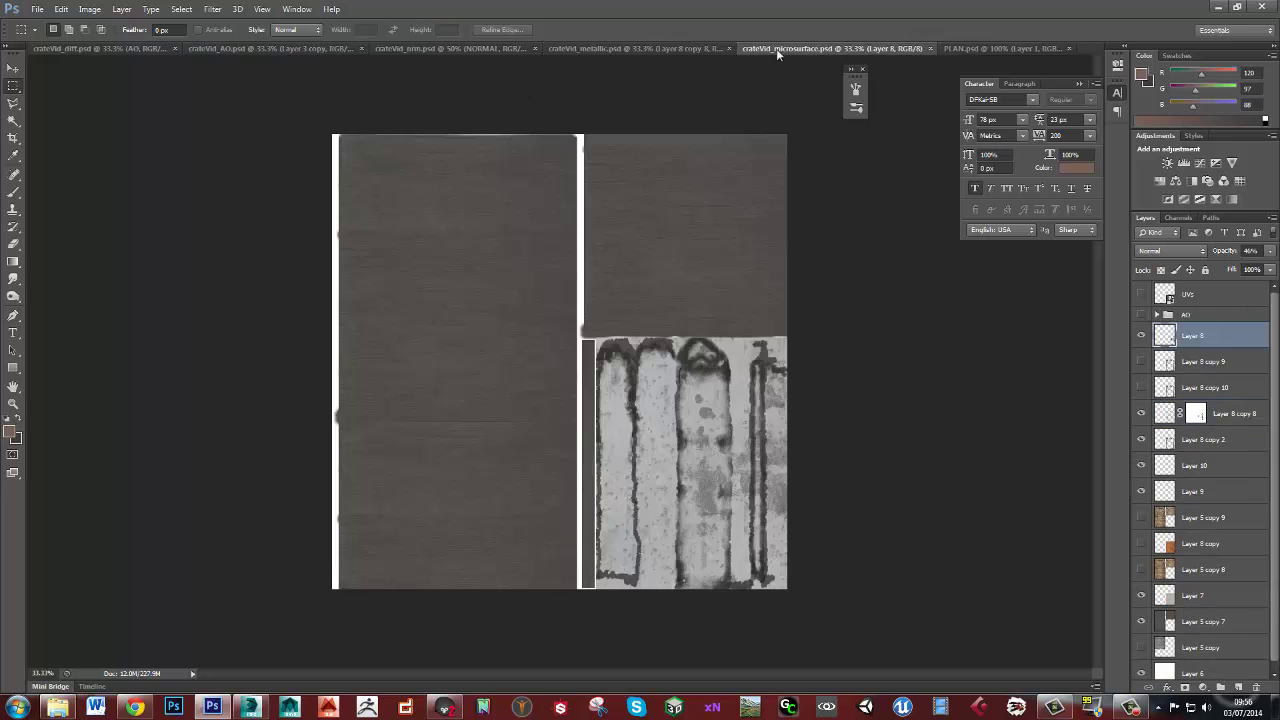
left_click(657, 48)
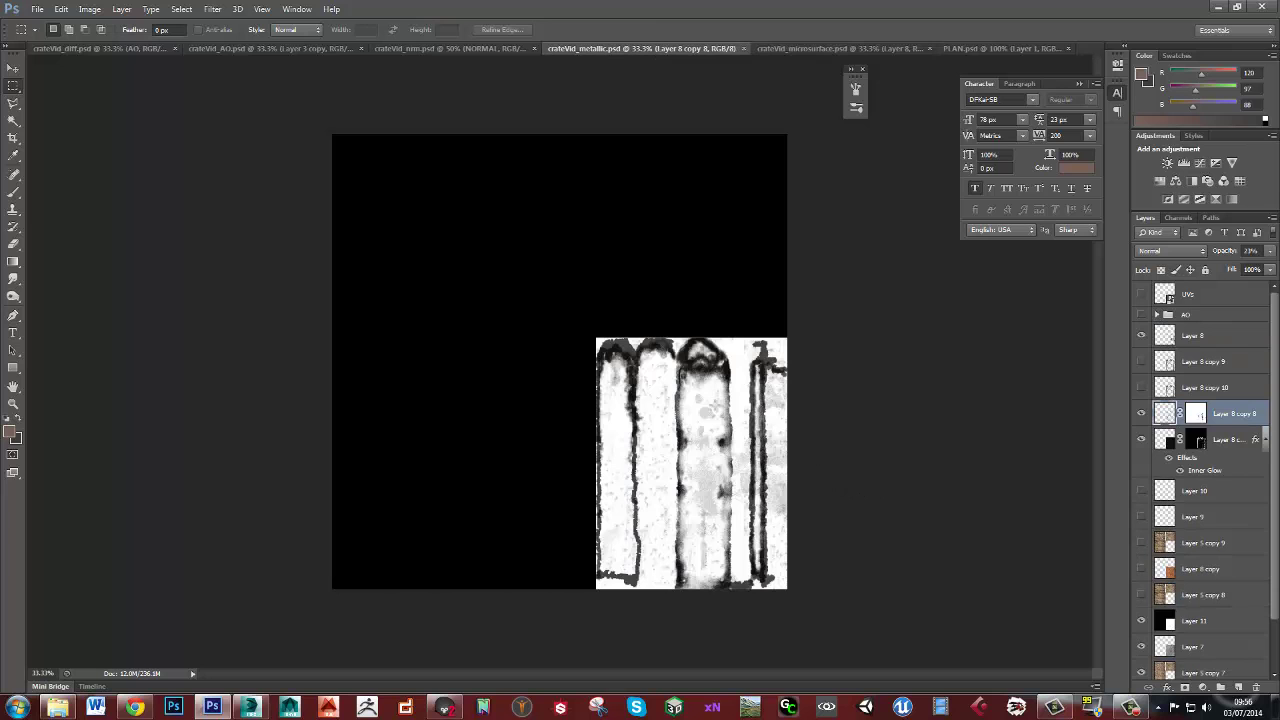
left_click(444, 707)
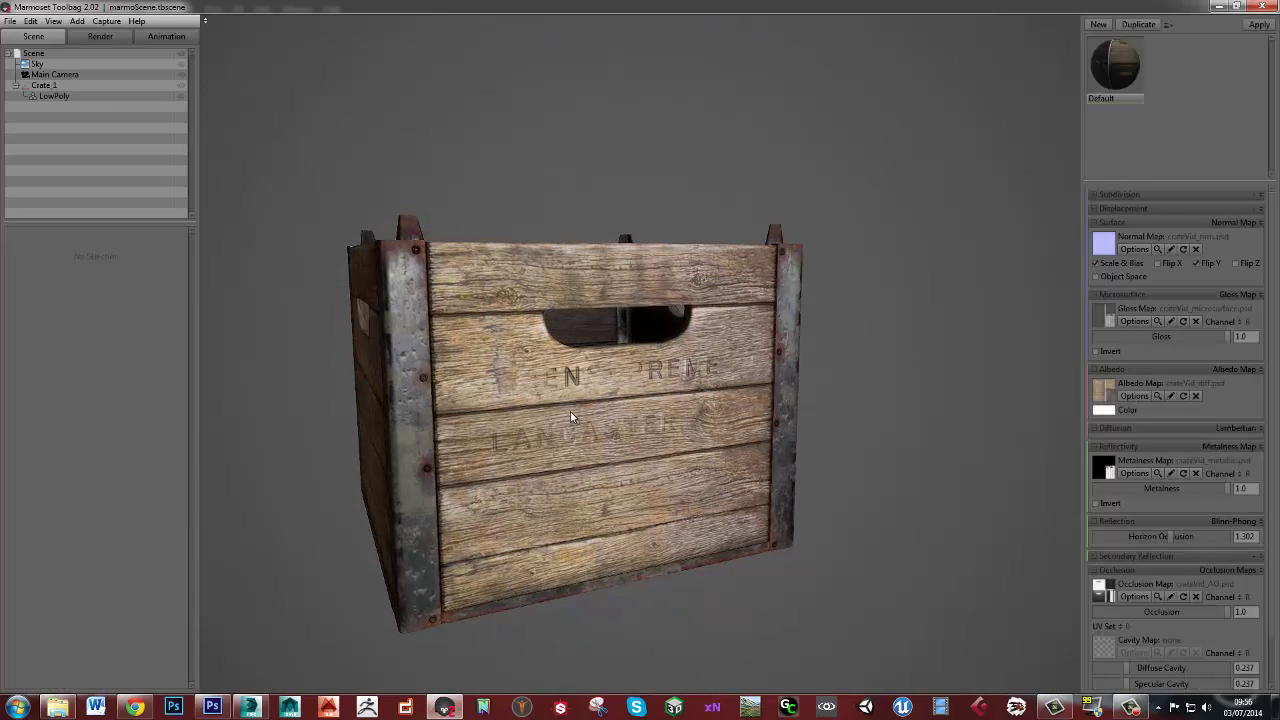
Compare the metallic map in Photoshop with the Marmoset Toolbag render, examining the crate's metal corner strip and neighbouring planks up close
left_click_drag(570, 418, 515, 381)
key("alt+Tab")
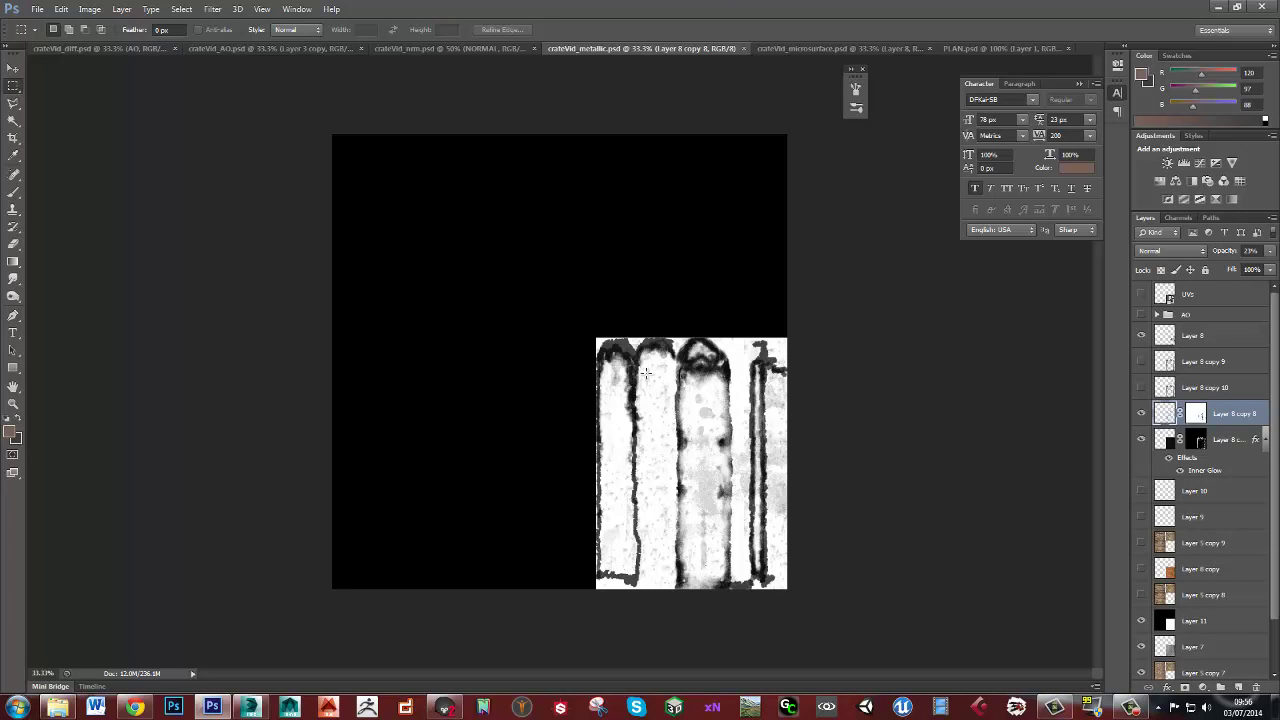
key("alt+Tab")
left_click_drag(670, 391, 527, 365)
scroll(546, 273, "up", 4)
middle_click_drag(546, 273, 591, 345)
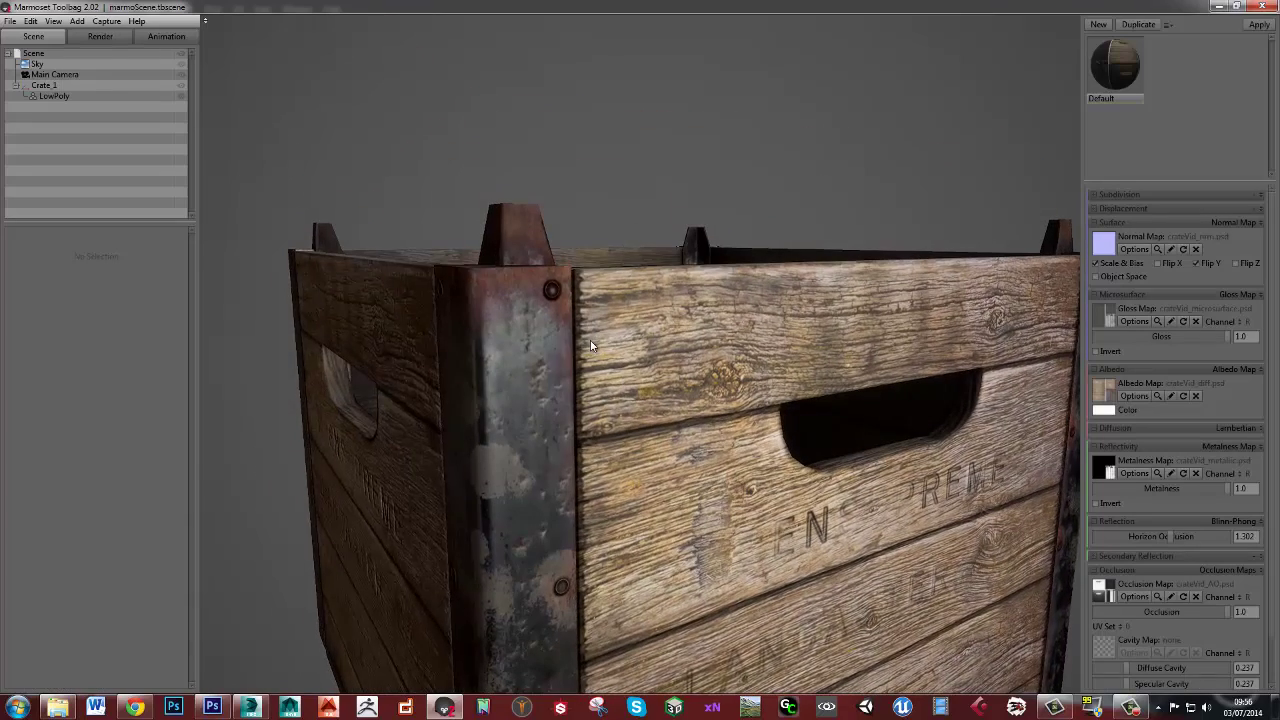
left_click_drag(591, 341, 586, 340)
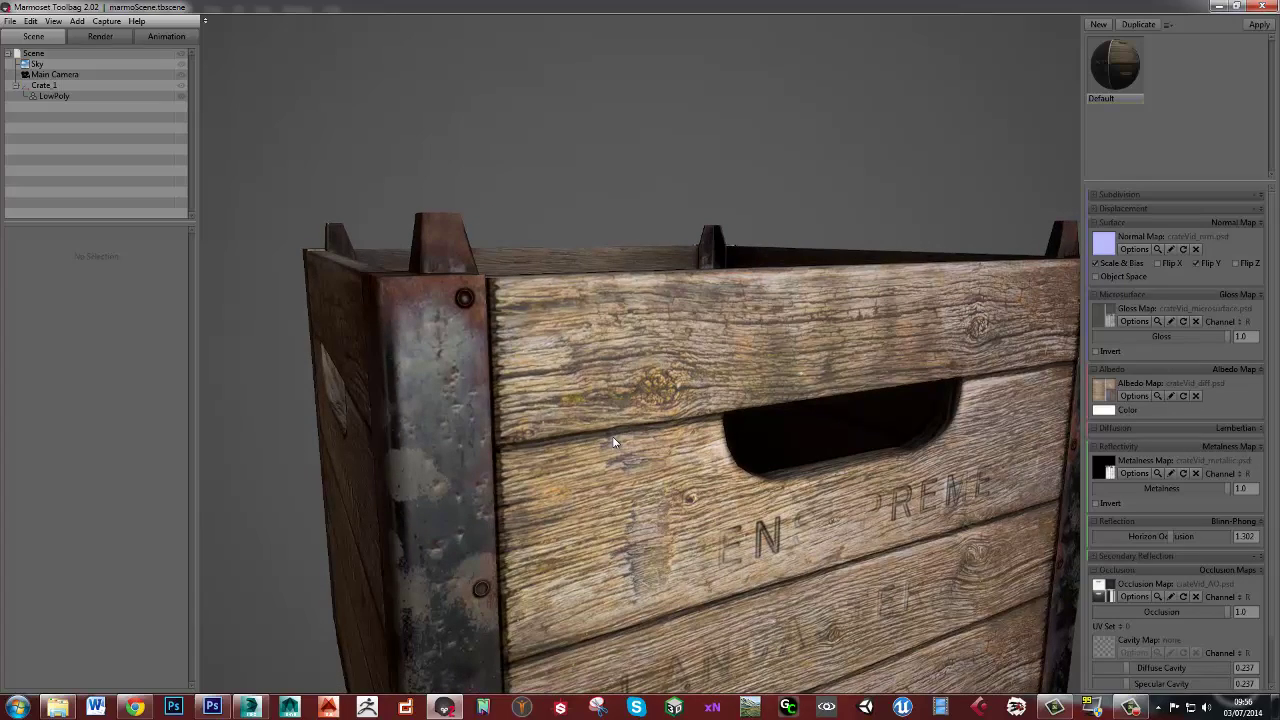
Examine the light reflections on the whole crate's front planks and metal corner strips from several angles
left_click_drag(437, 298, 632, 364)
right_click_drag(632, 364, 637, 410)
left_click_drag(636, 416, 570, 398)
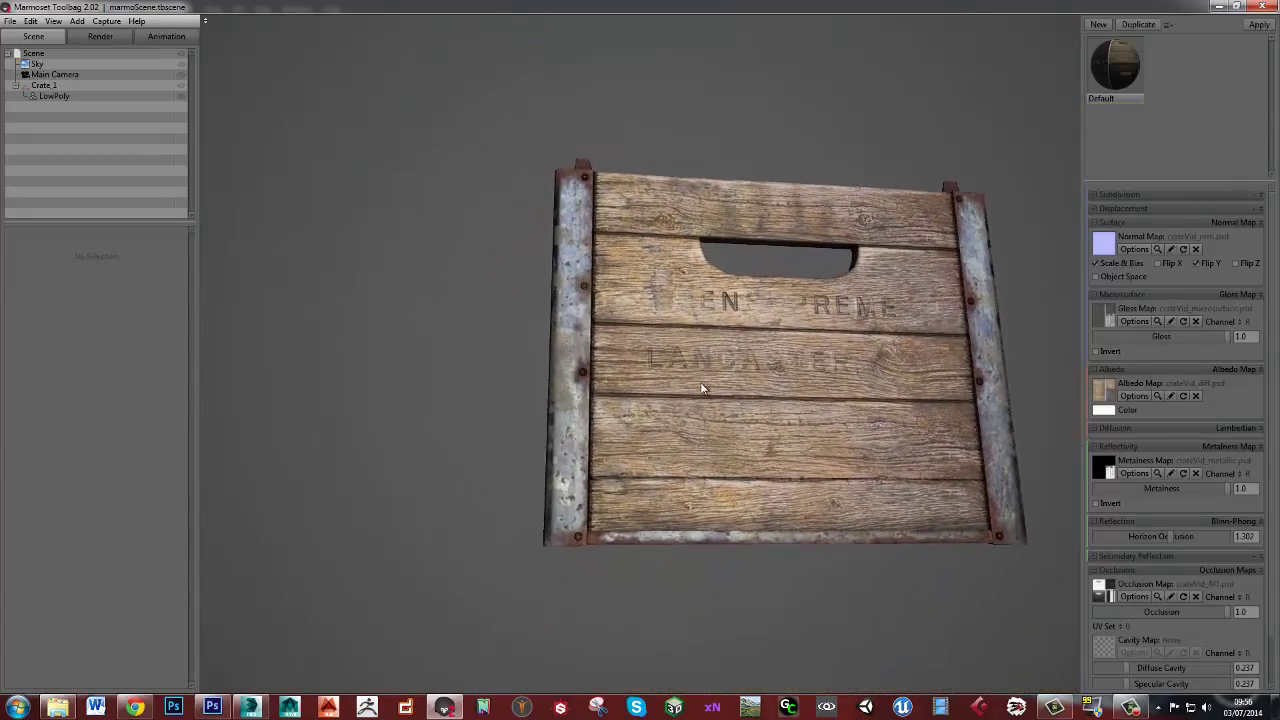
left_click_drag(570, 345, 677, 295)
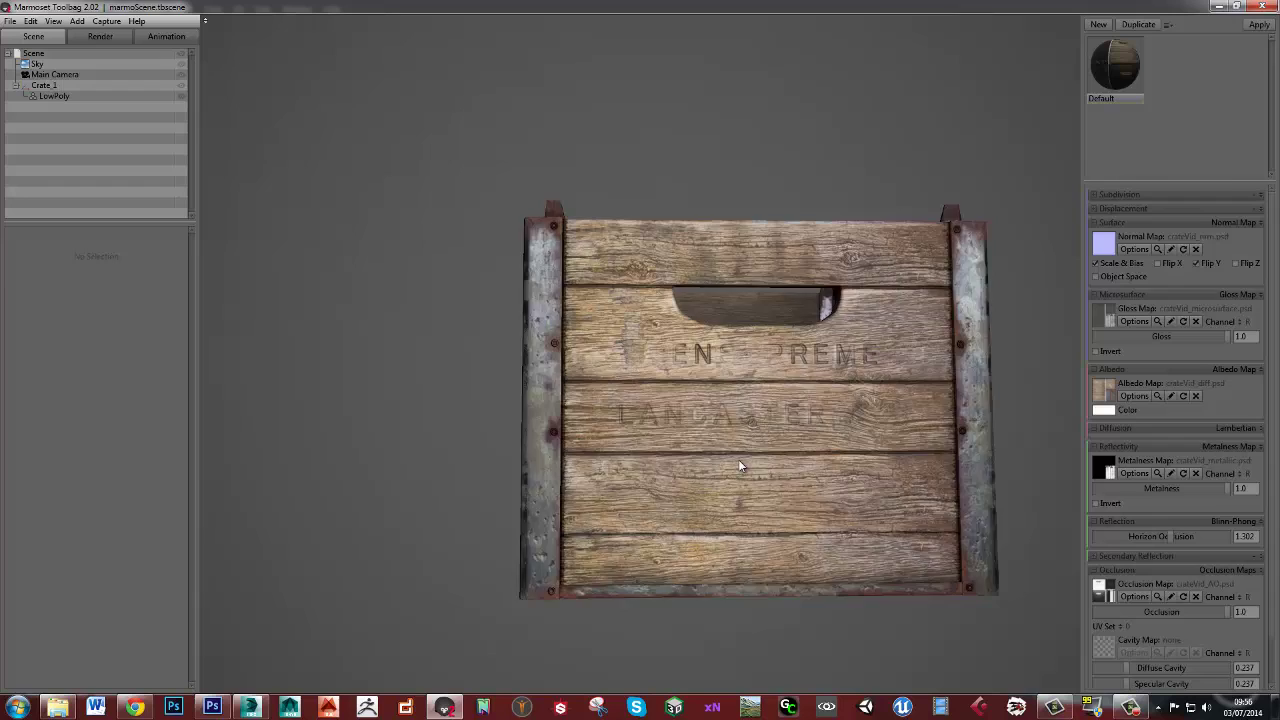
left_click_drag(738, 459, 764, 470)
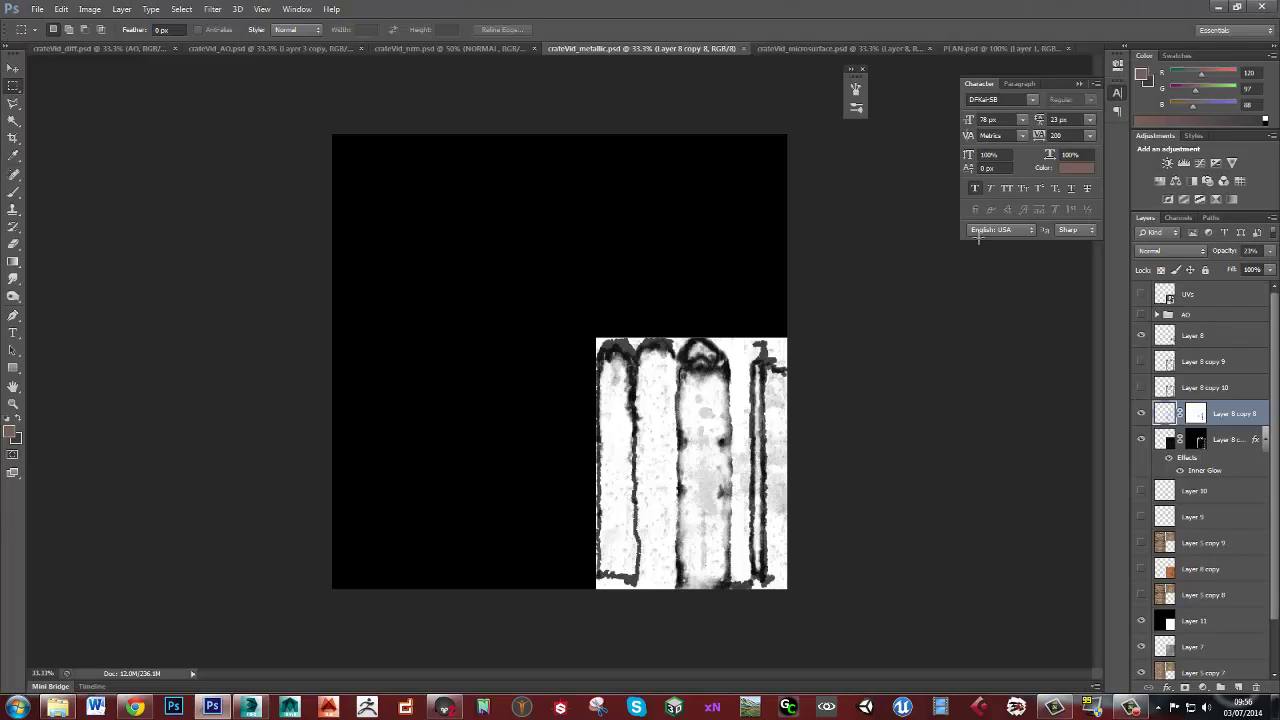
Show the map in crateVid_microsurface.psd and the workflow list in PLAN.psd
left_click(815, 48)
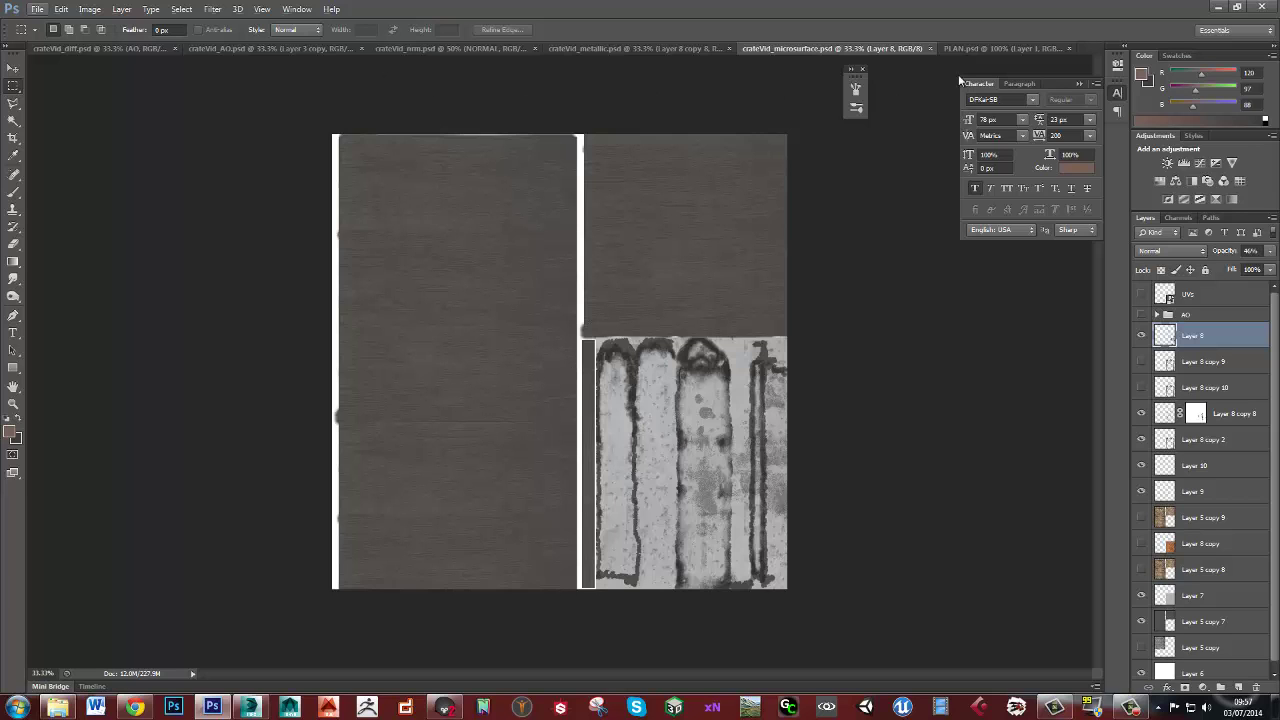
left_click(978, 48)
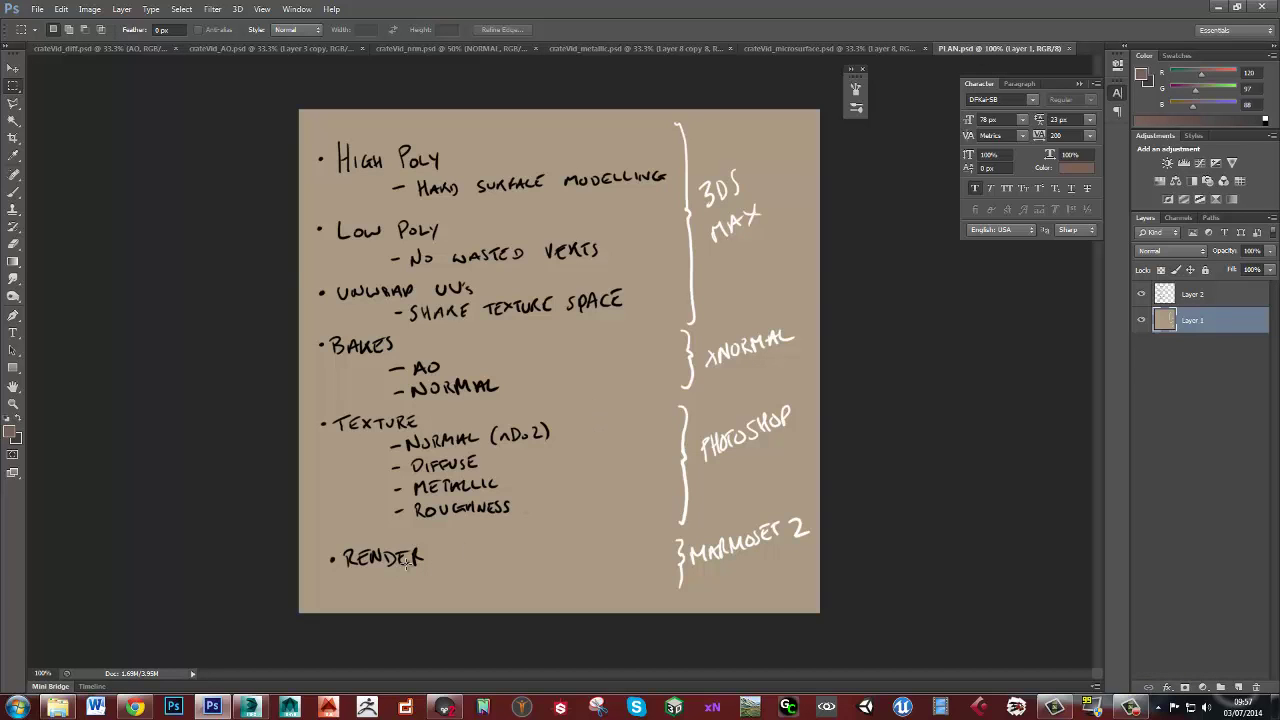
Inspect the crate's front and its mesh properties in Marmoset Toolbag, and switch to Photoshop to view the crate.psd presentation sheet
key("alt+Tab")
left_click_drag(774, 494, 705, 451)
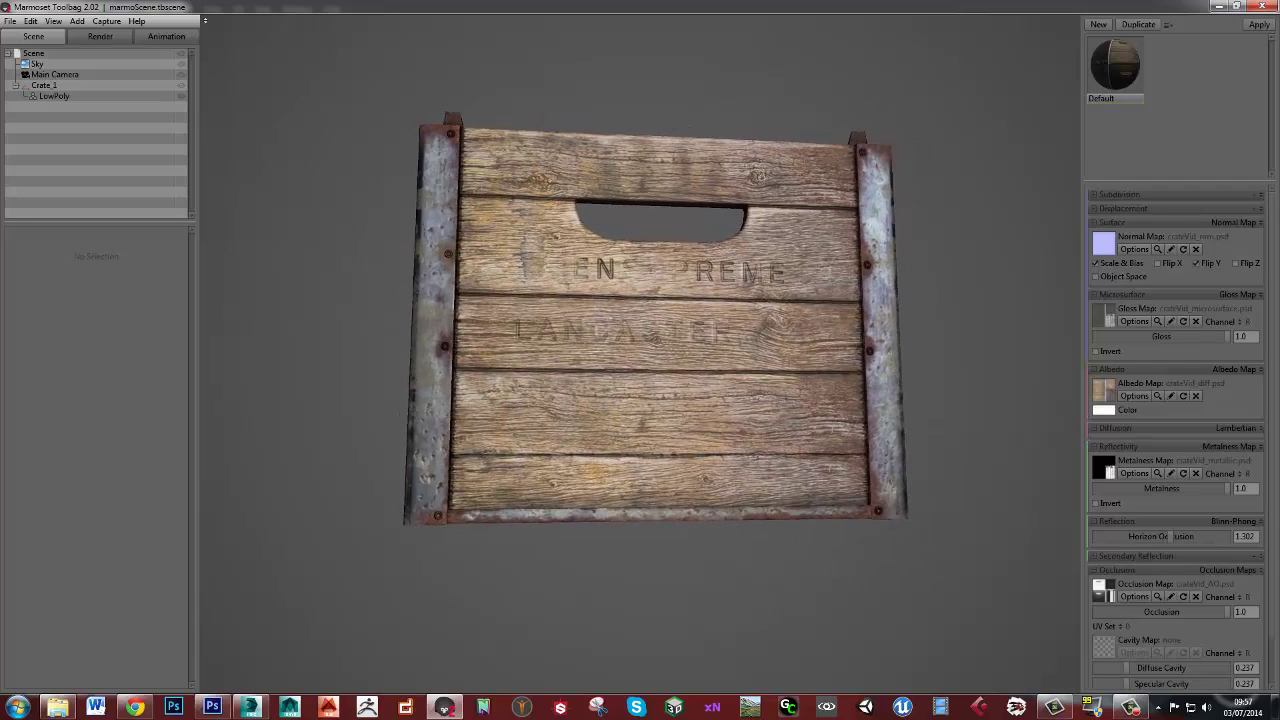
left_click(677, 459)
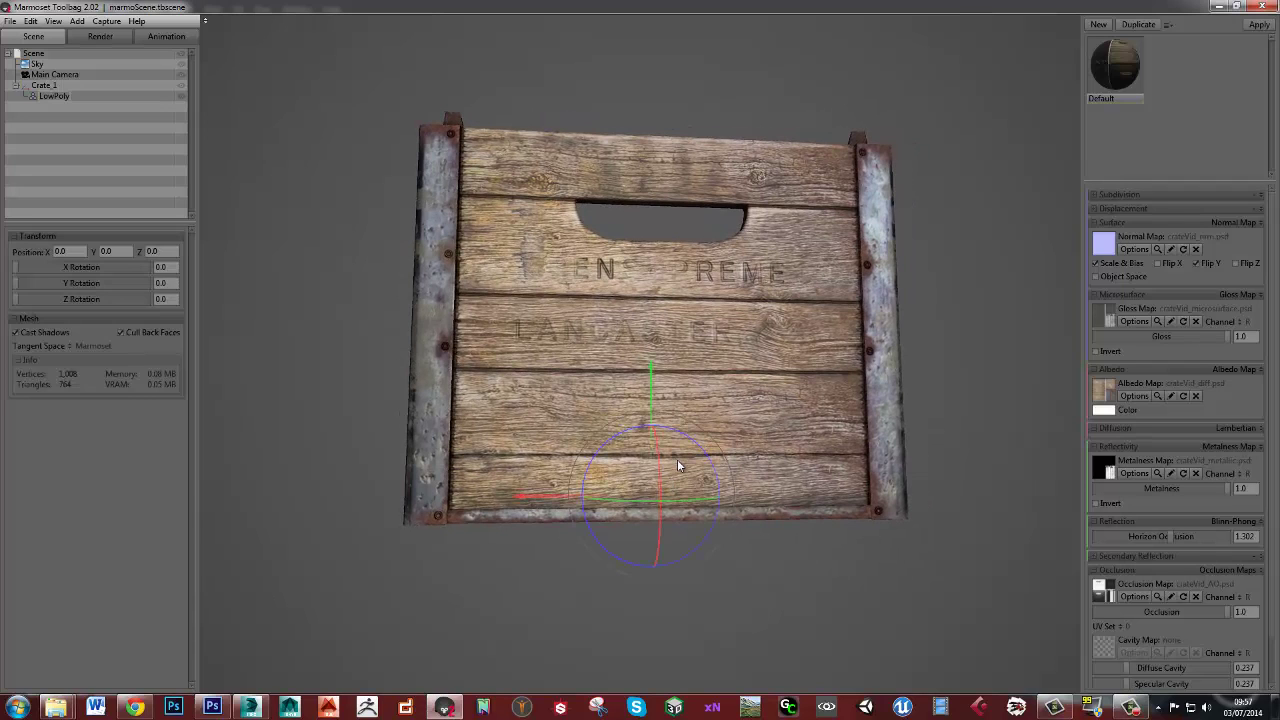
left_click(742, 486)
left_click_drag(742, 486, 712, 534)
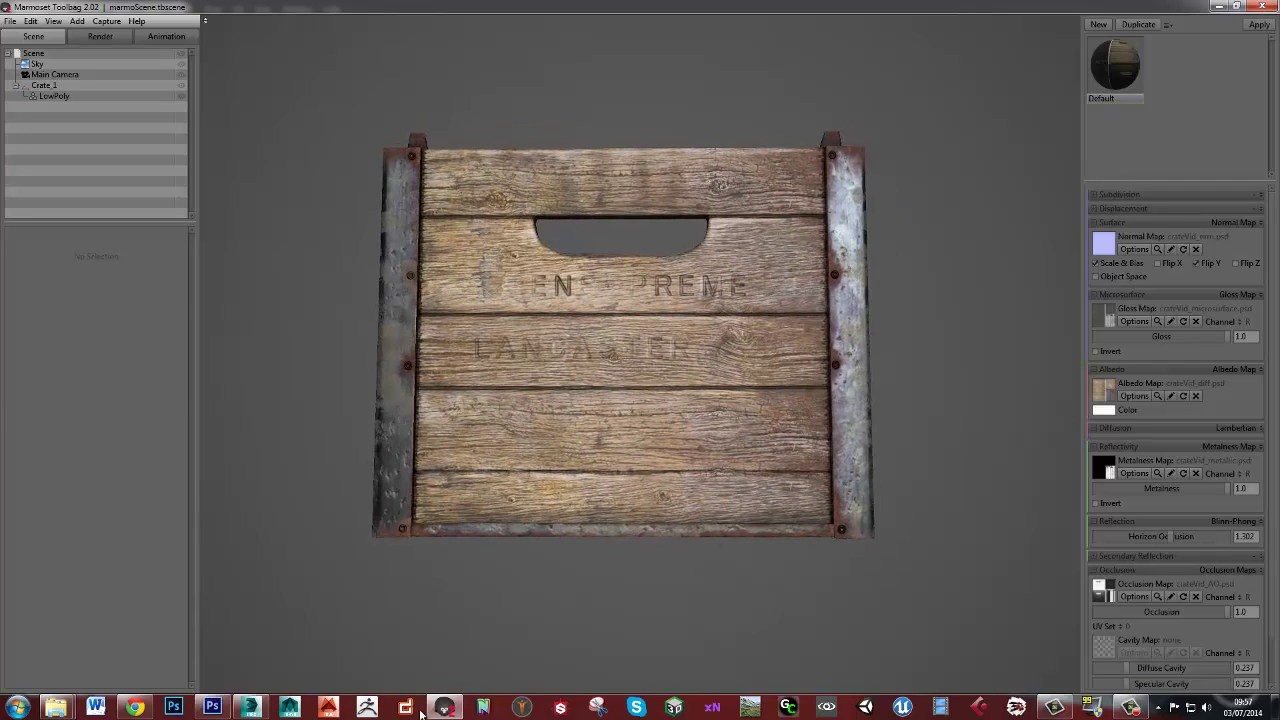
left_click(212, 707)
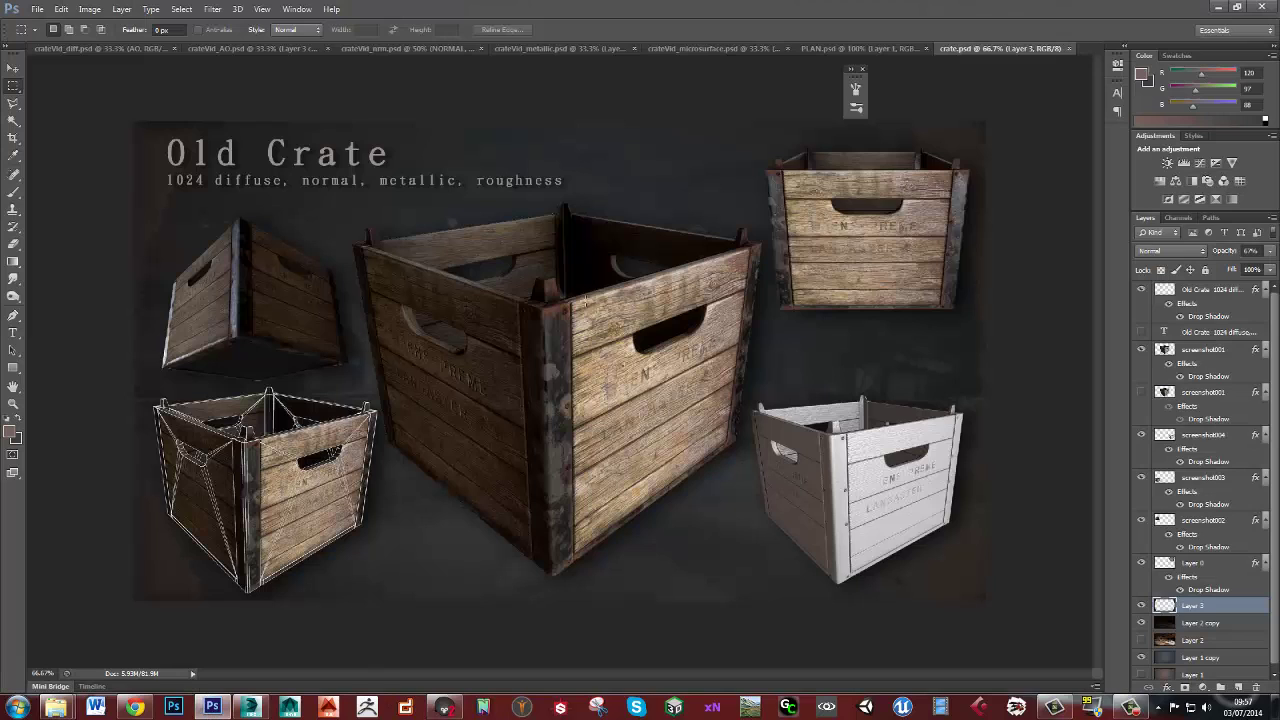